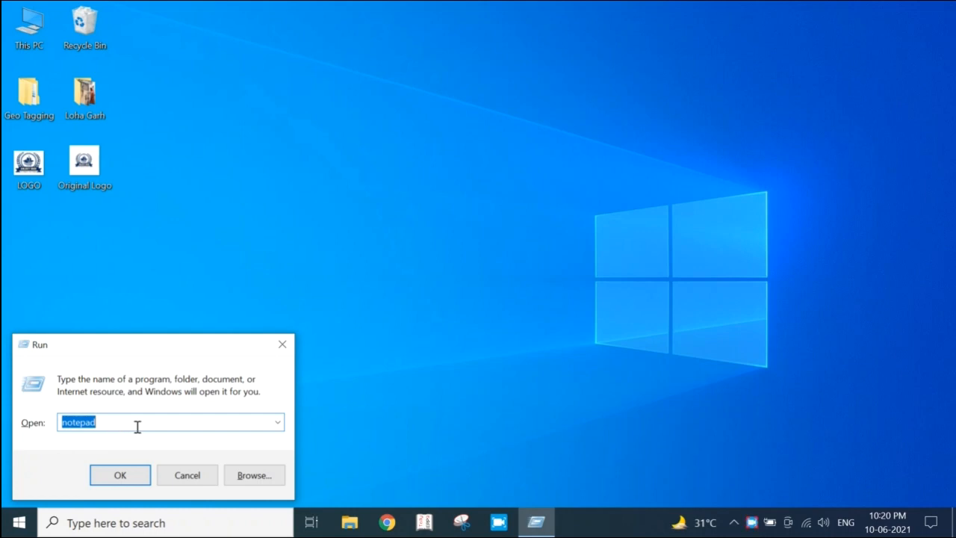
Launch Notepad, paste the copied cow essay into the blank document and maximize its window
type("notepad")
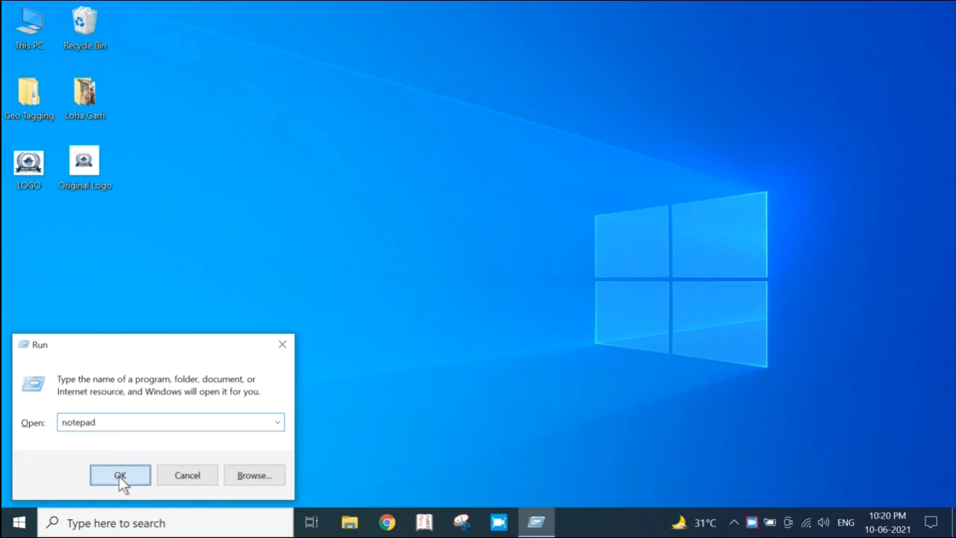
left_click(119, 475)
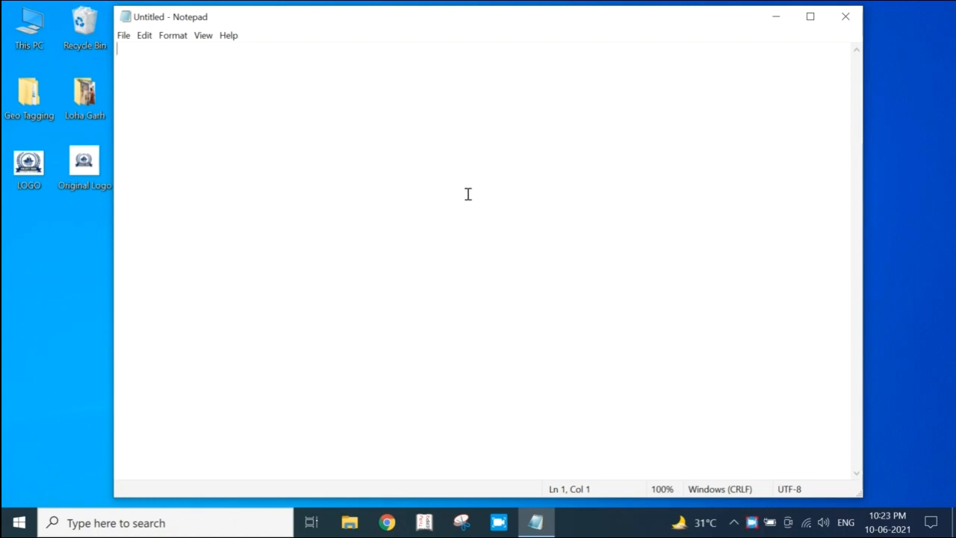
key("ctrl+v")
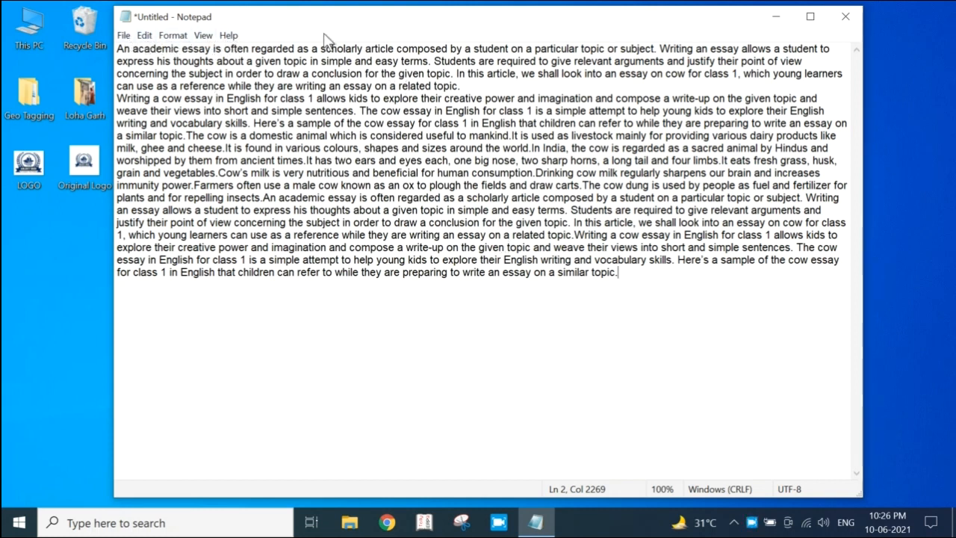
left_click(810, 18)
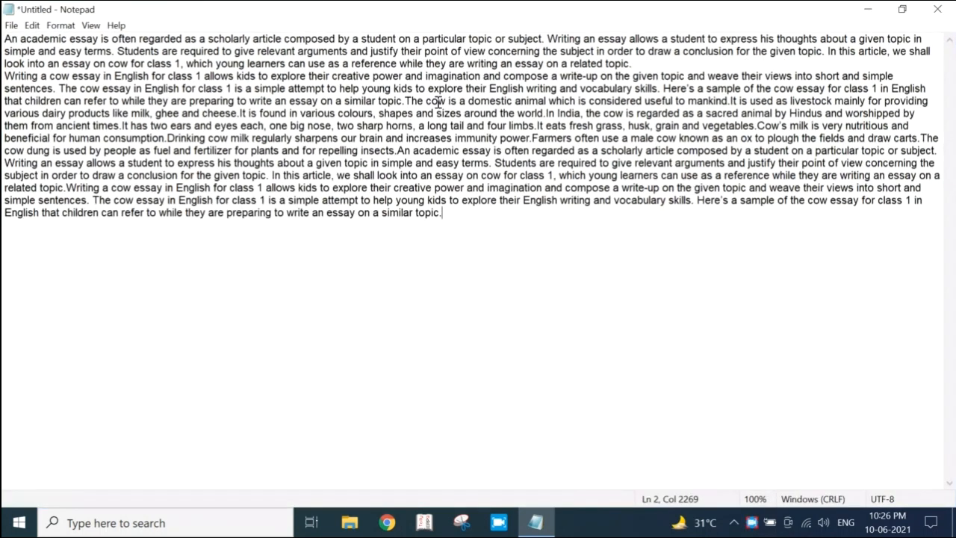
Start a new document, saving the essay to the Desktop as a text file named Galaxy Web
left_click(12, 27)
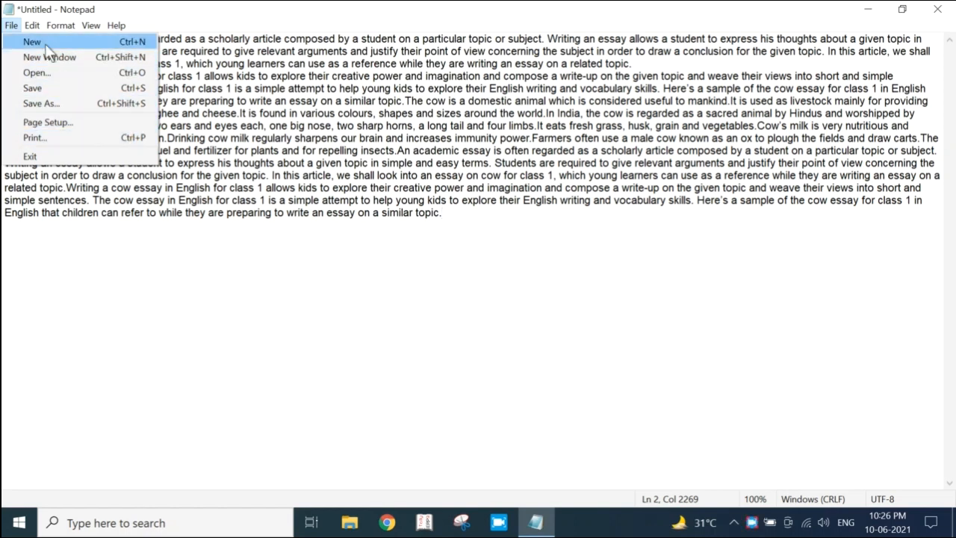
left_click(105, 44)
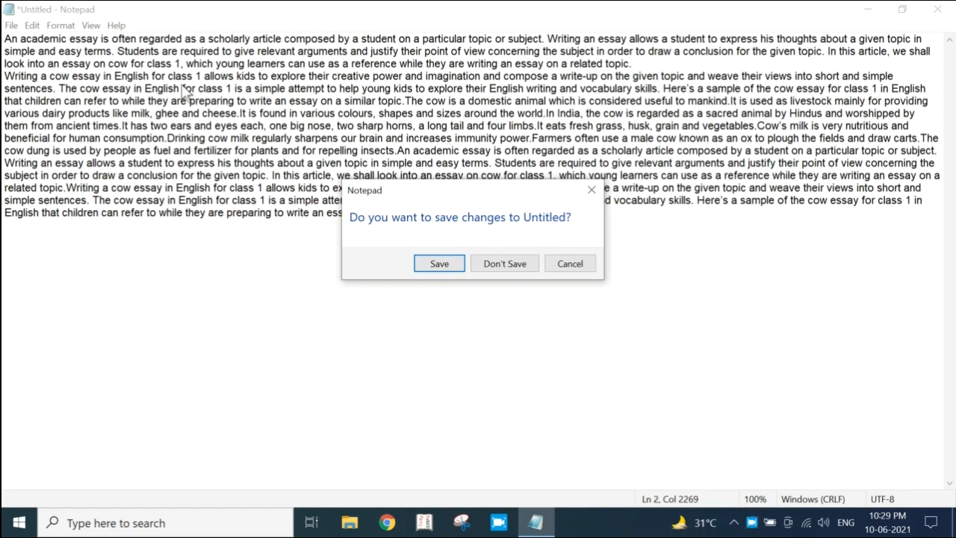
left_click(441, 263)
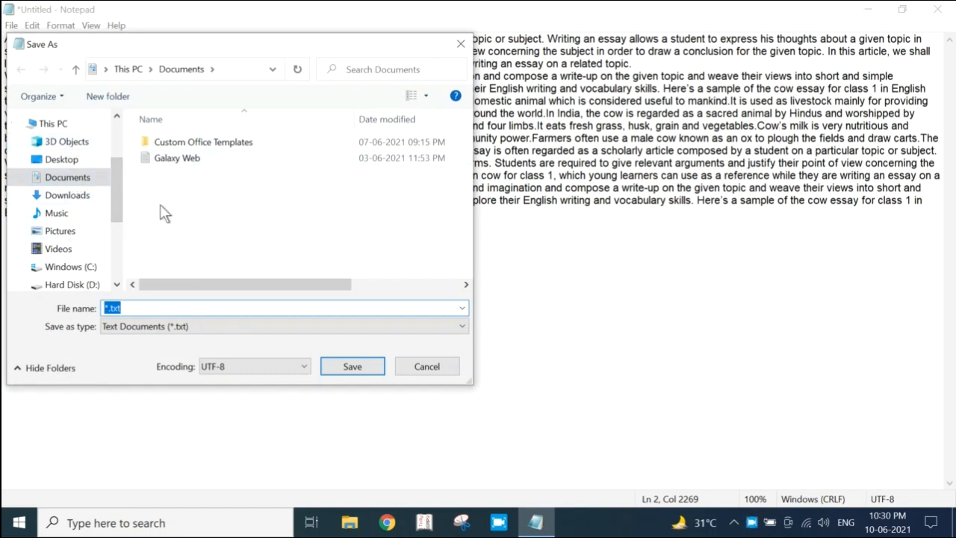
left_click(80, 198)
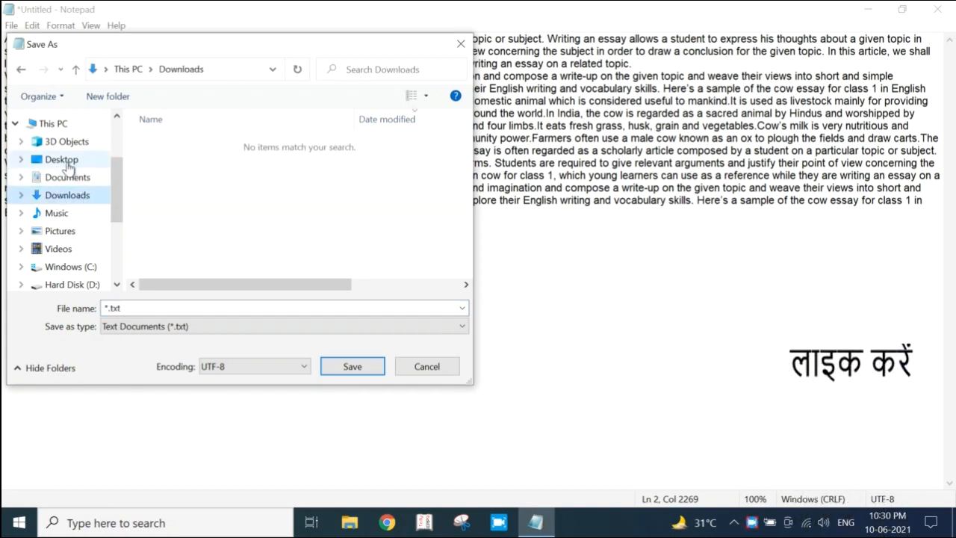
left_click(64, 161)
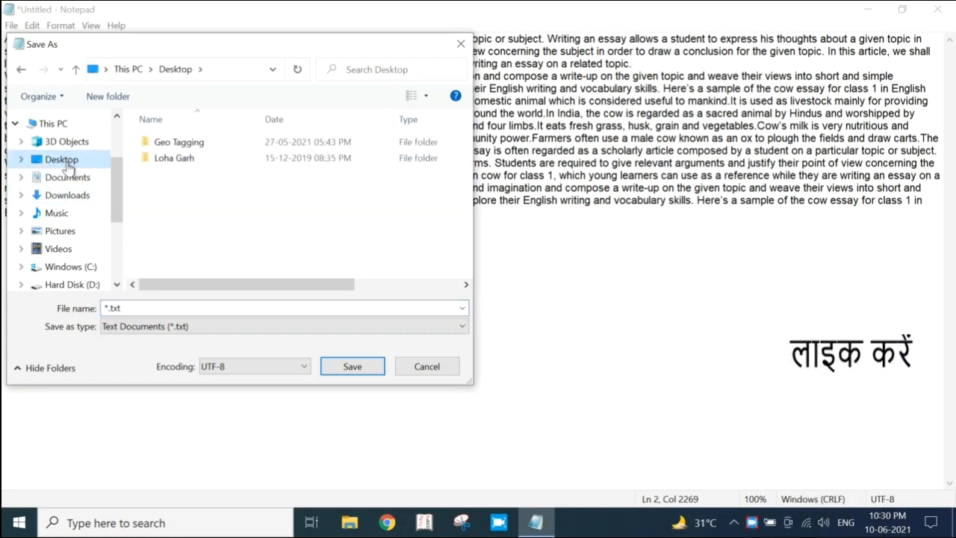
left_click(118, 306)
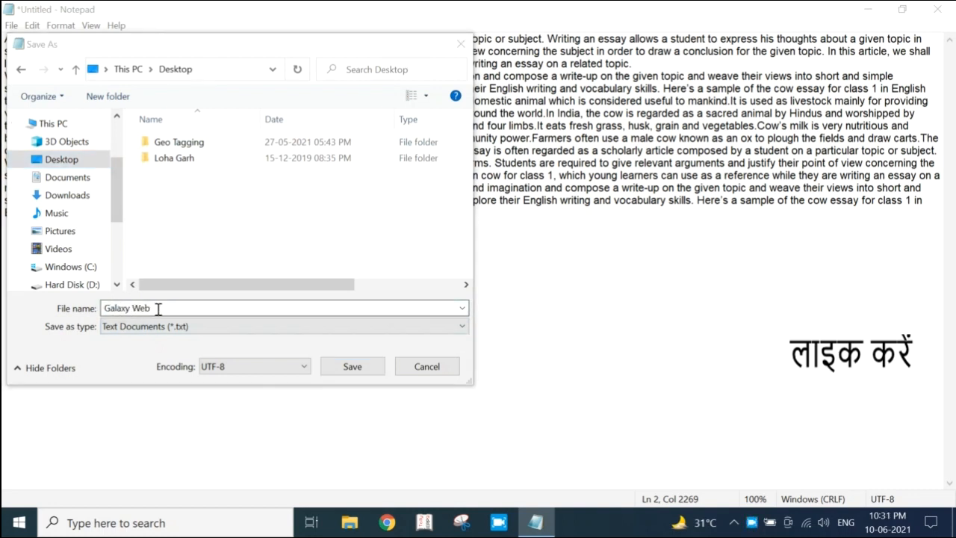
left_click(360, 368)
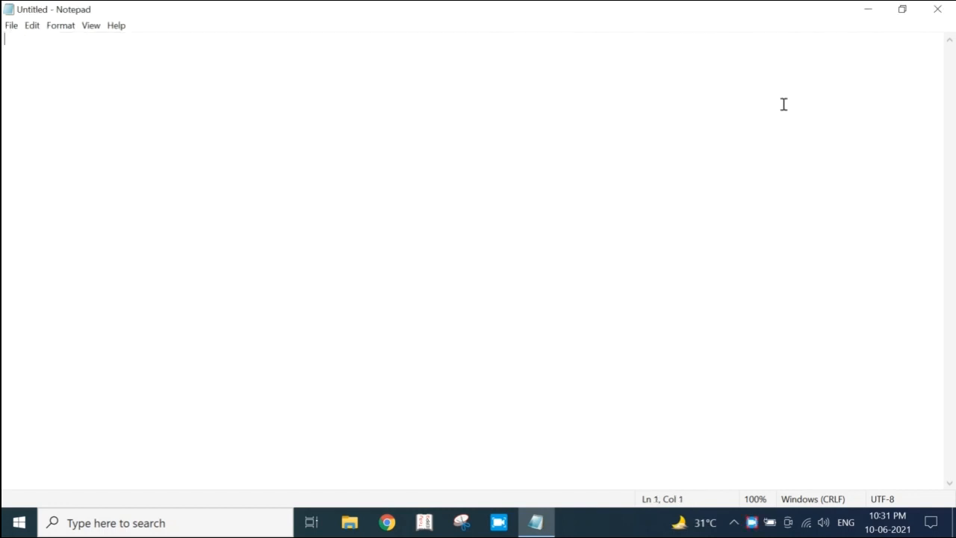
Check the saved Galaxy Web file by opening it from the desktop, and close it and the blank Notepad window
left_click(869, 10)
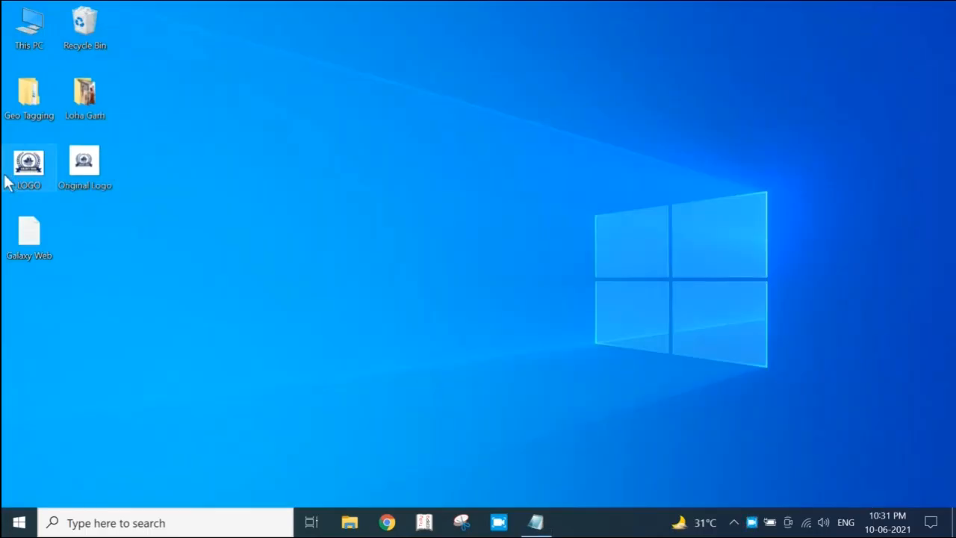
double_click(30, 236)
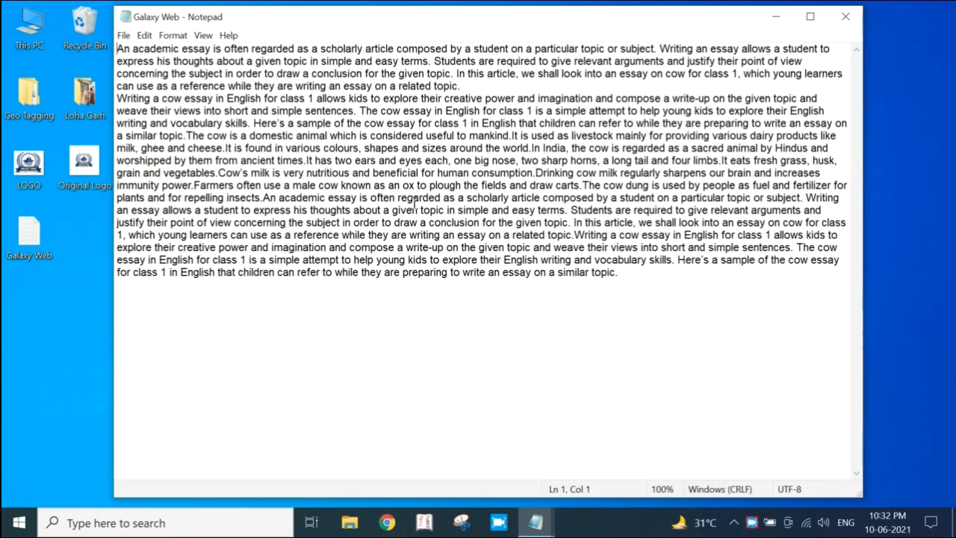
left_click(845, 17)
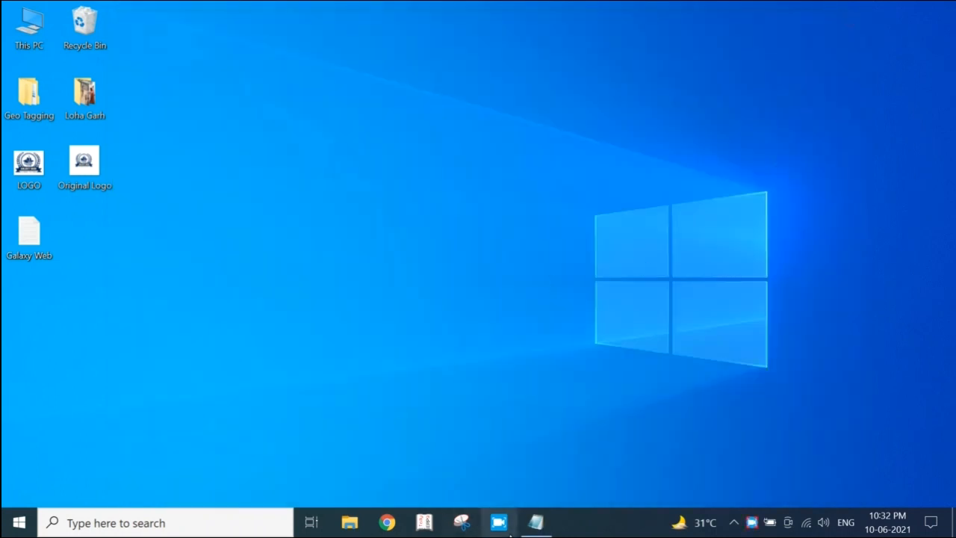
left_click(536, 523)
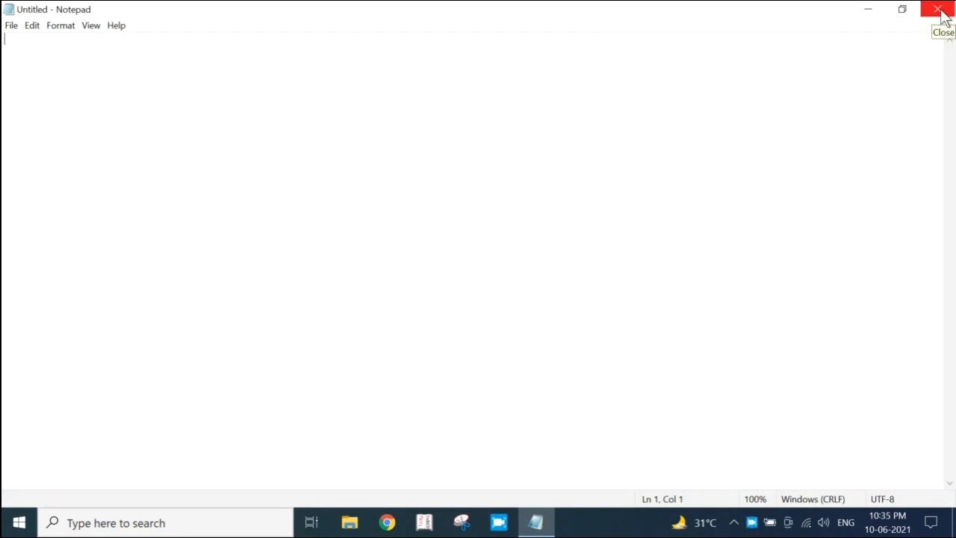
left_click(938, 11)
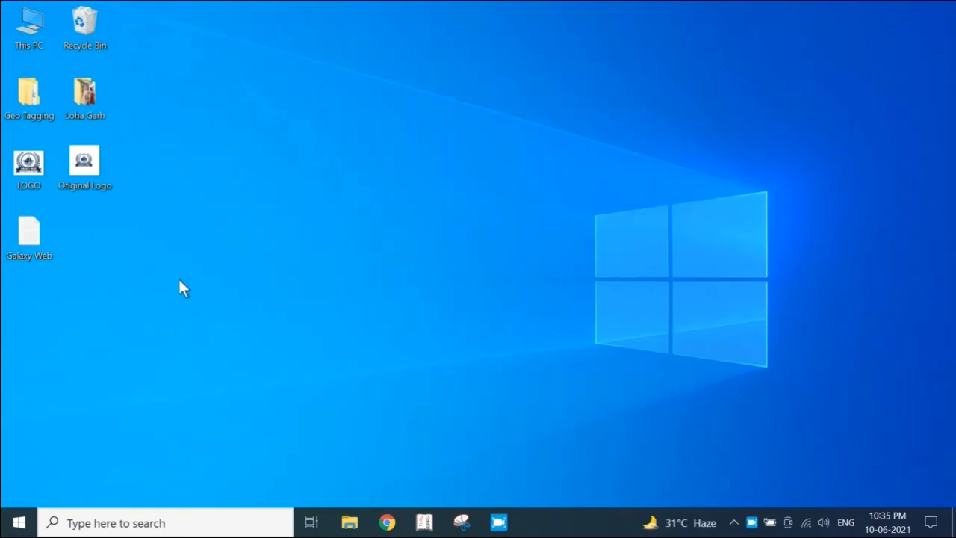
Open the Galaxy Web file from the desktop and start a new blank document in the same window
double_click(27, 242)
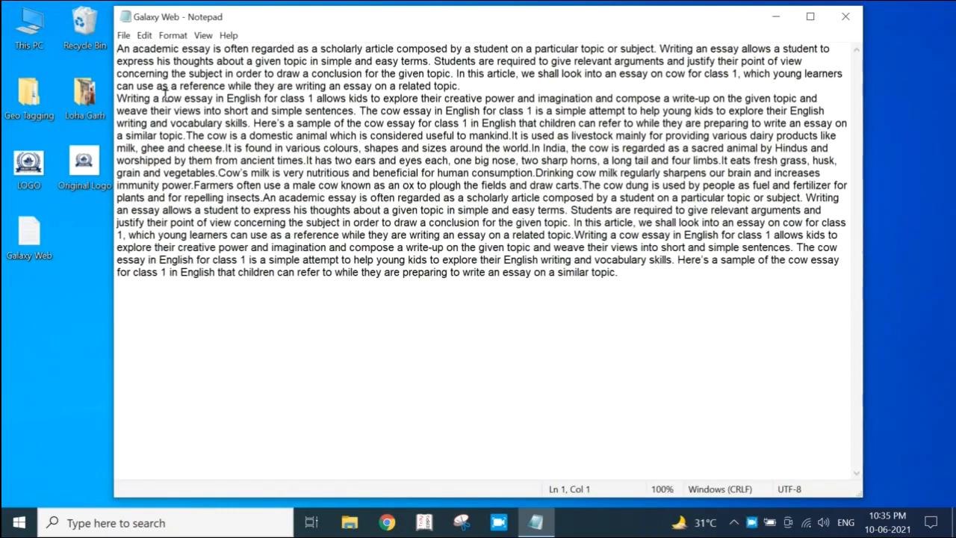
left_click(124, 36)
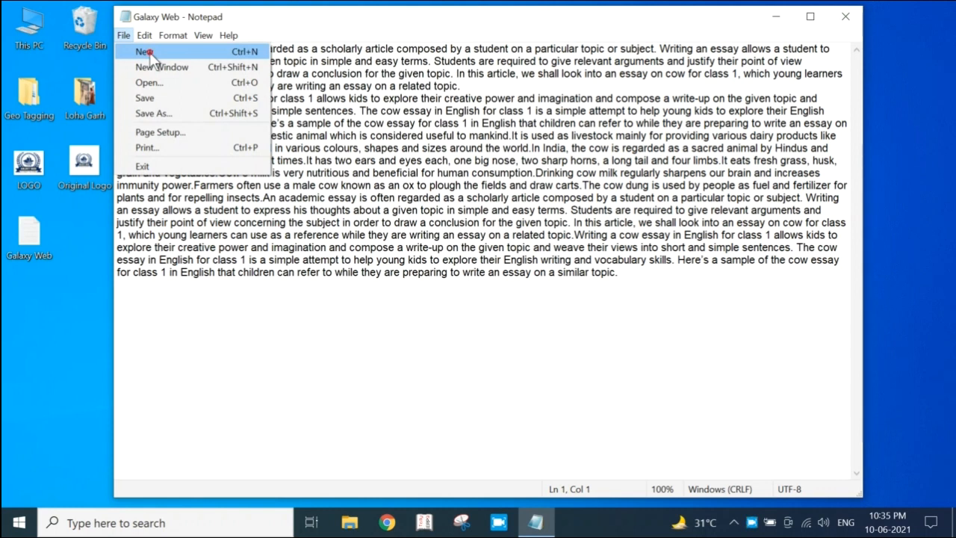
left_click(148, 52)
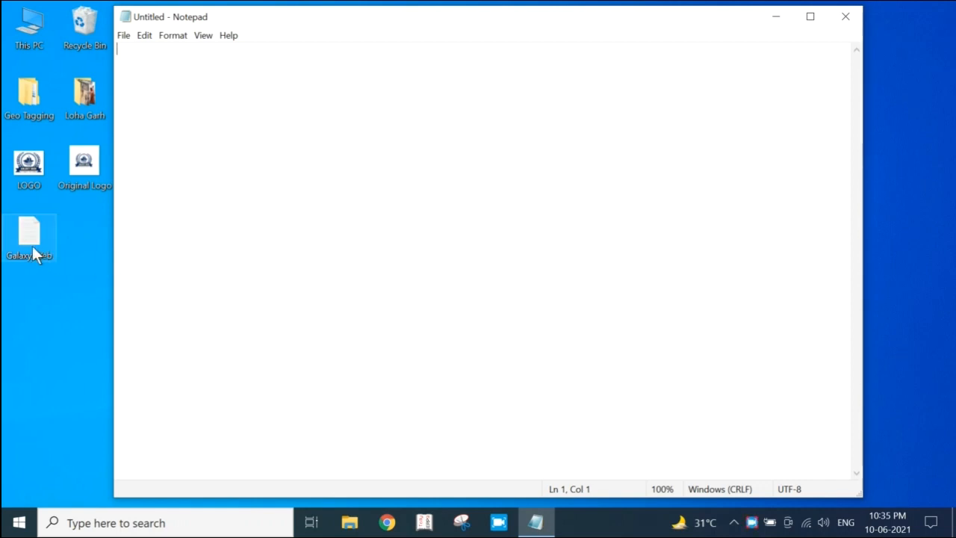
Look over the file commands for the Galaxy Web document and close its window
left_click(124, 36)
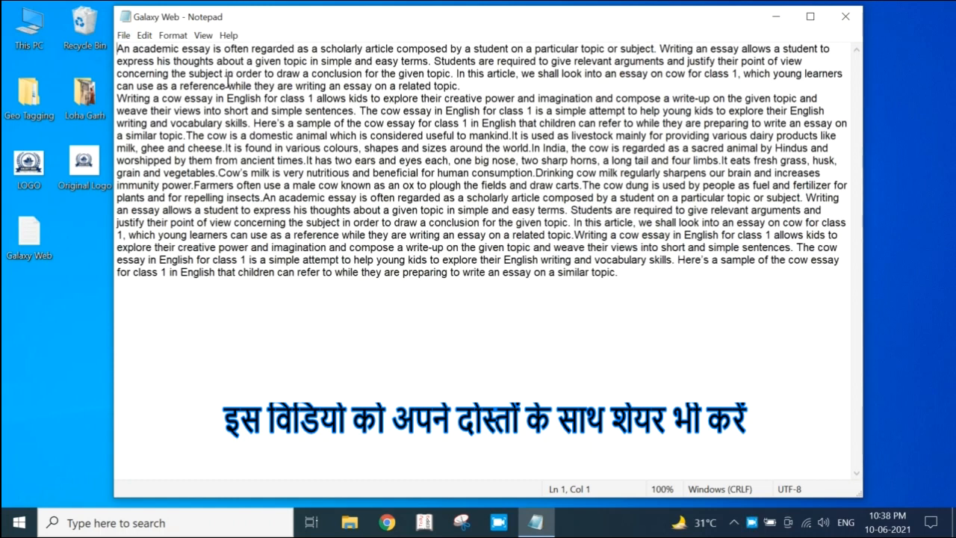
left_click(124, 37)
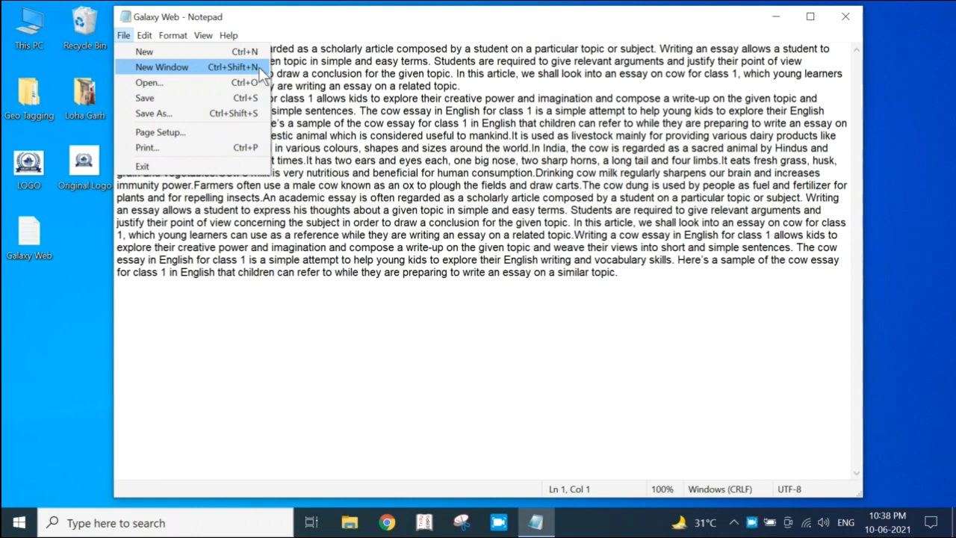
left_click(326, 75)
left_click(845, 16)
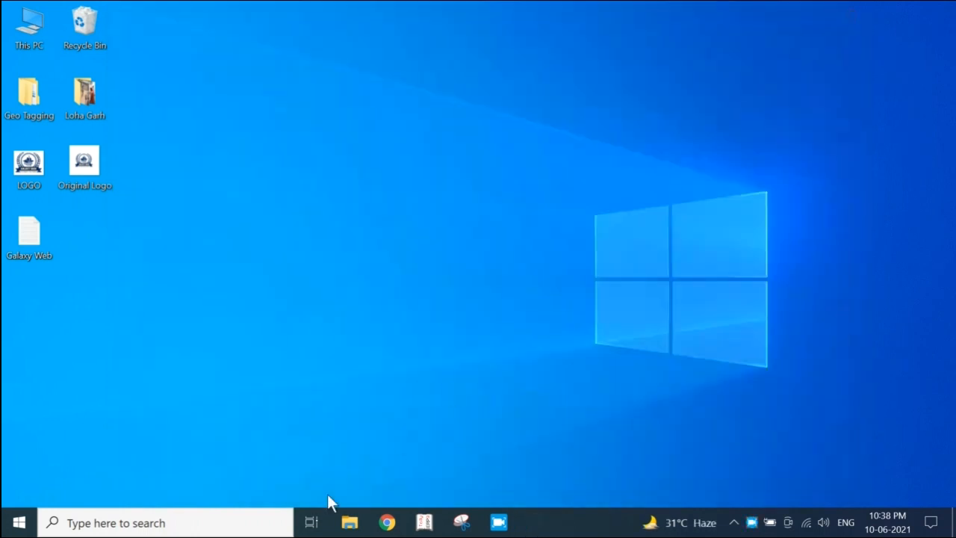
Launch a blank Notepad, open an additional Notepad window from it and move the two windows apart
key("super+r")
left_click(133, 473)
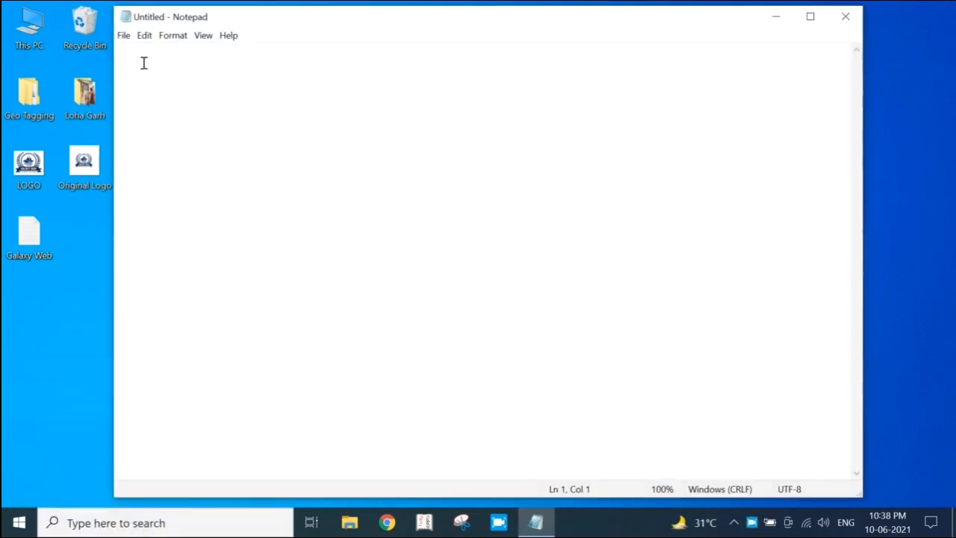
left_click(124, 36)
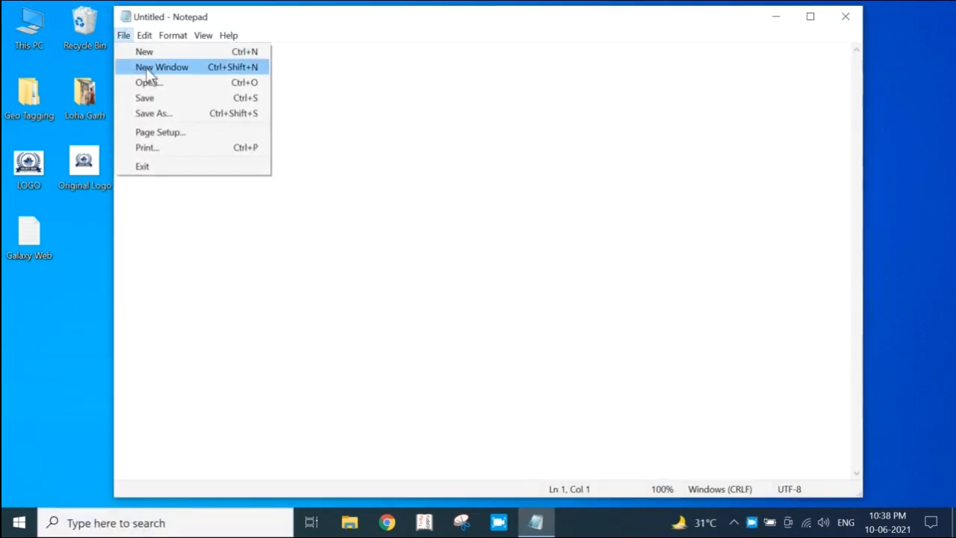
left_click(150, 66)
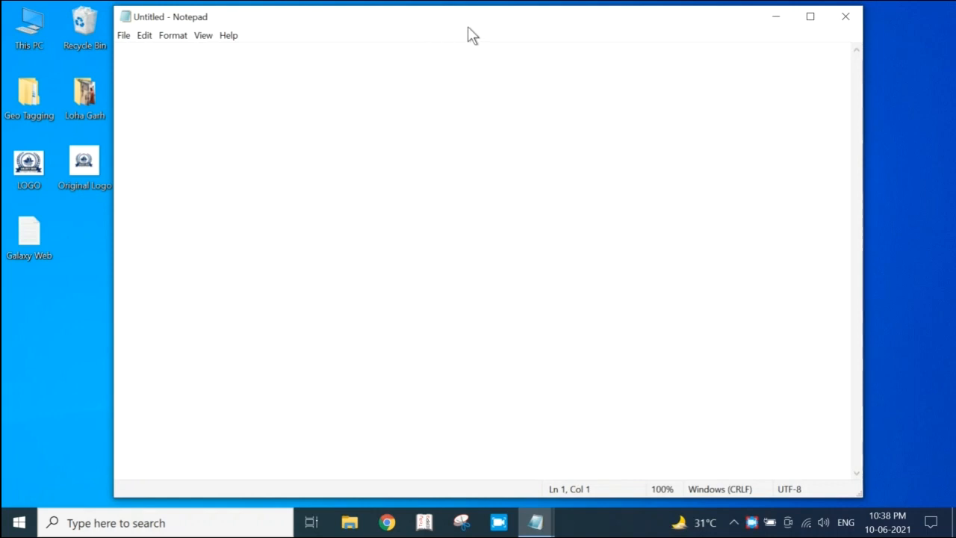
left_click_drag(467, 26, 251, 104)
left_click_drag(415, 24, 672, 27)
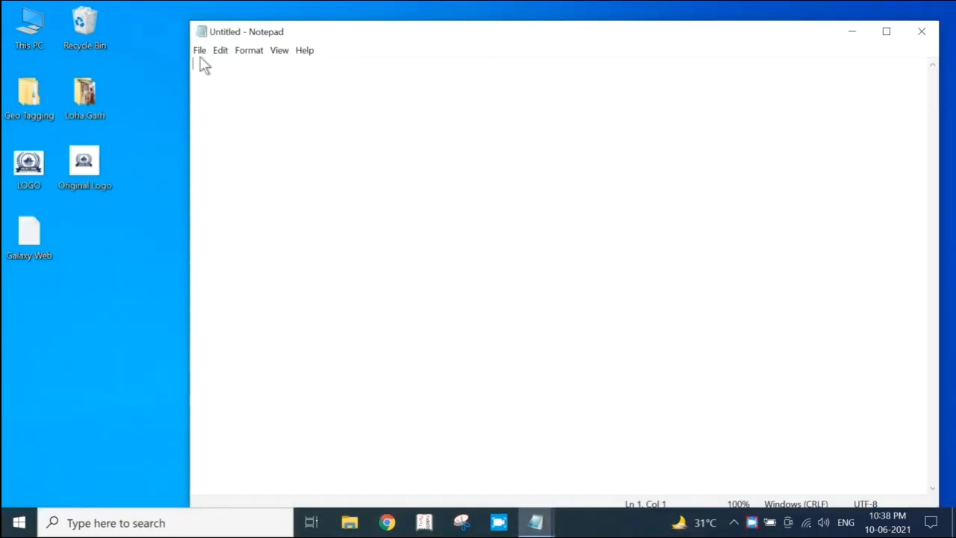
Open one more Notepad window from the remaining blank document
left_click(200, 52)
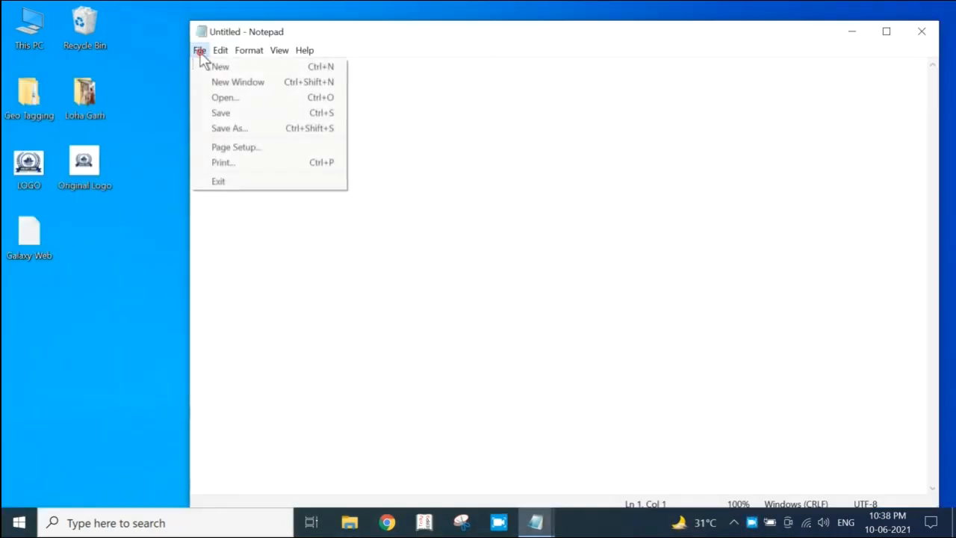
left_click(229, 80)
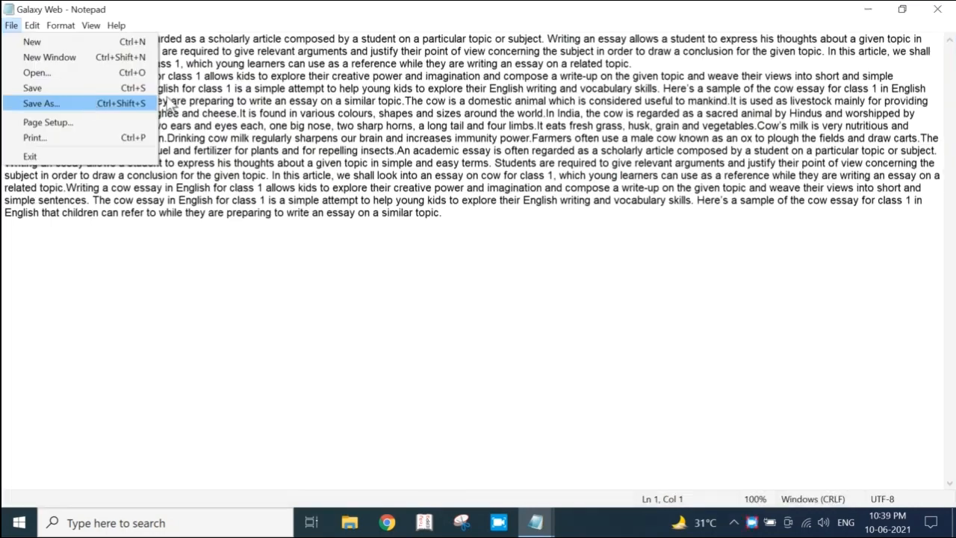
left_click(170, 106)
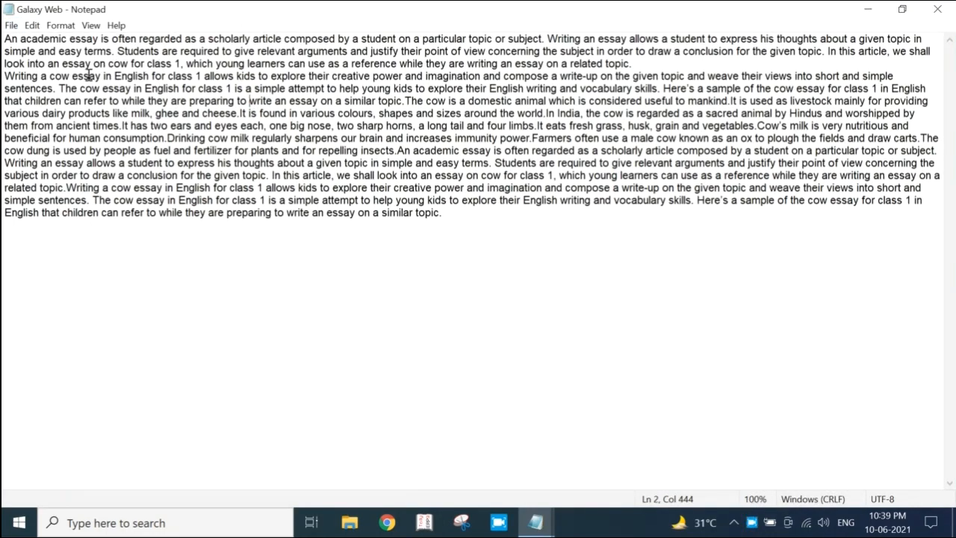
Close the maximized Galaxy Web document and return to the desktop
left_click(11, 26)
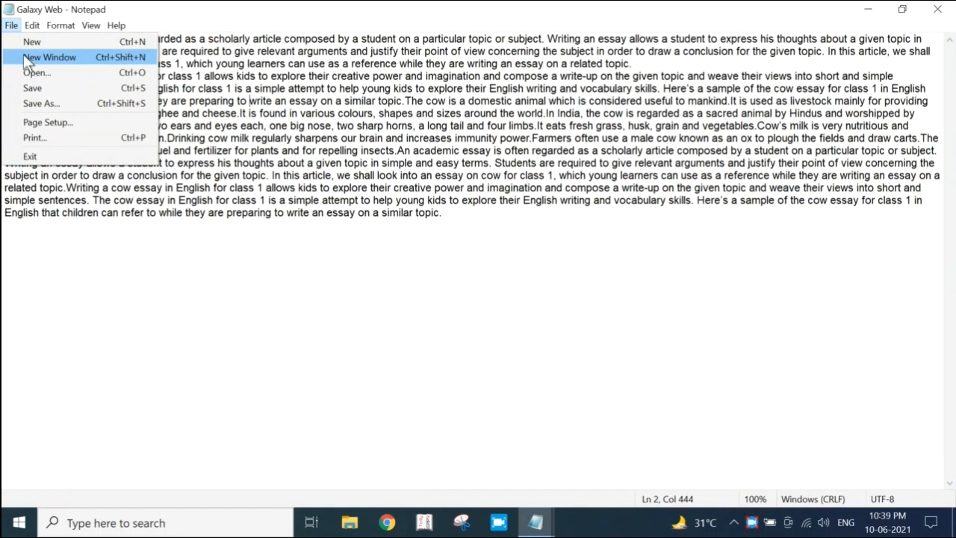
left_click(316, 90)
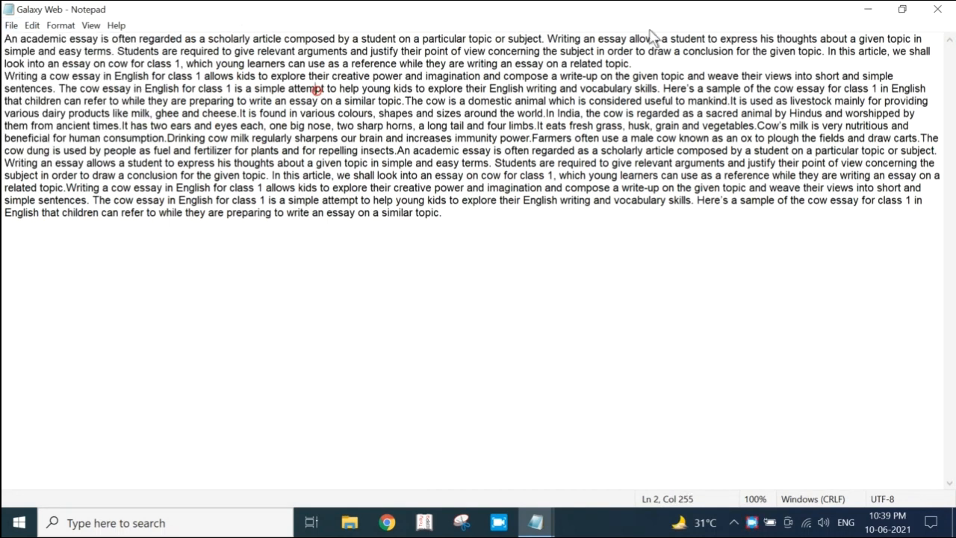
left_click(937, 9)
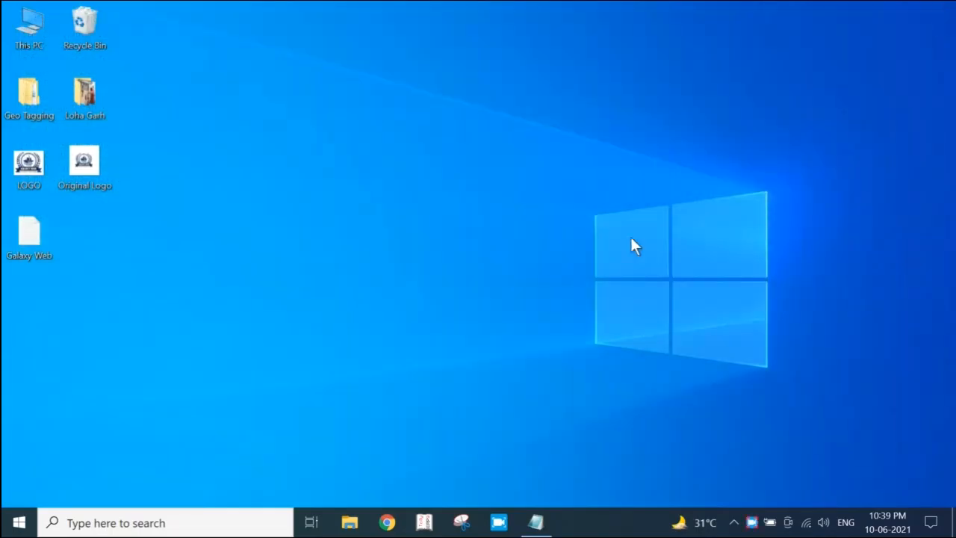
right_click(435, 71)
left_click(463, 114)
Launch a blank Notepad and open the Galaxy Web text document from the Desktop folder in it
key("super+r")
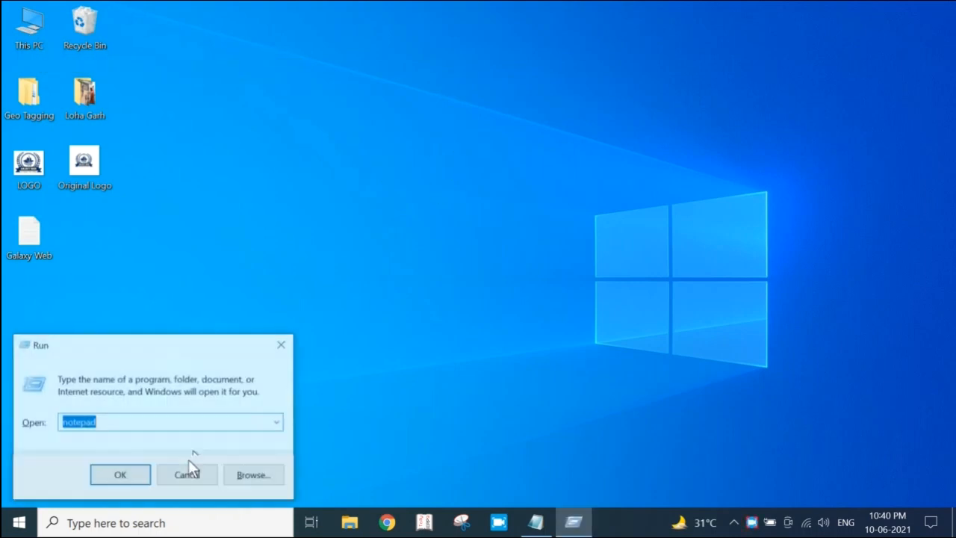
left_click(119, 474)
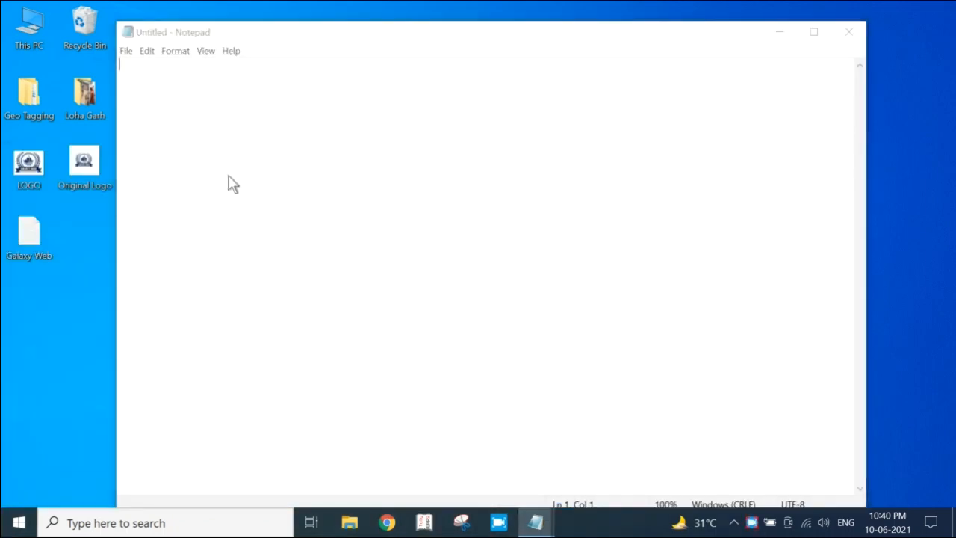
key("ctrl+o")
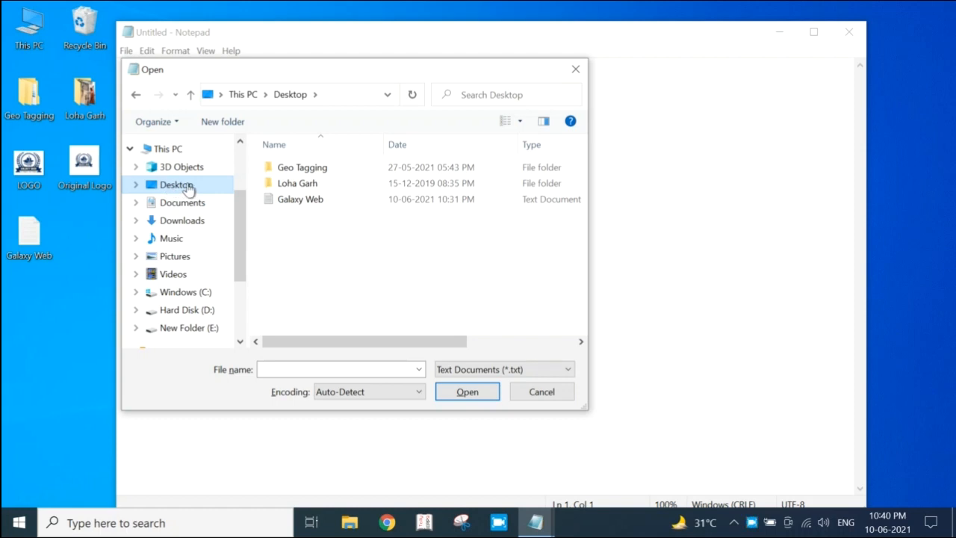
left_click(321, 200)
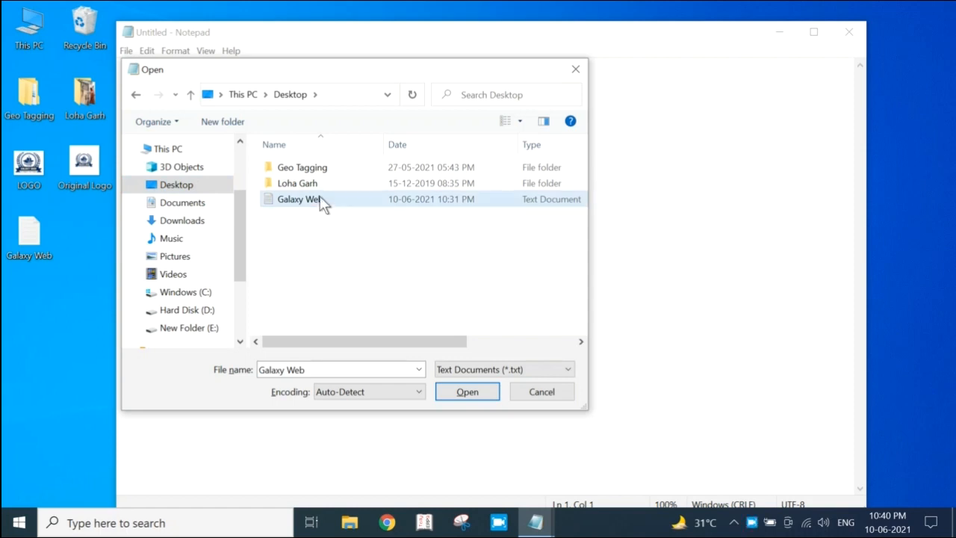
left_click(321, 201)
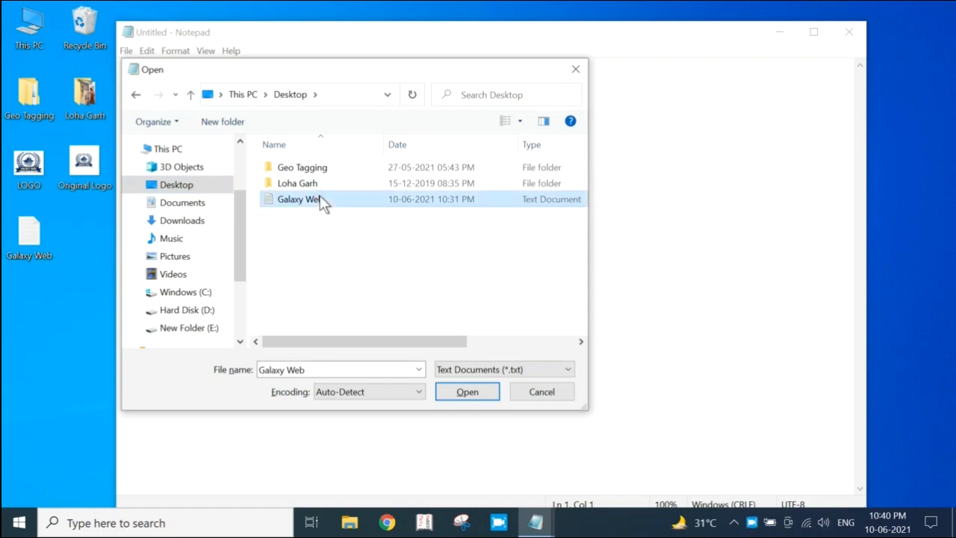
left_click(468, 393)
left_click_drag(415, 36, 423, 21)
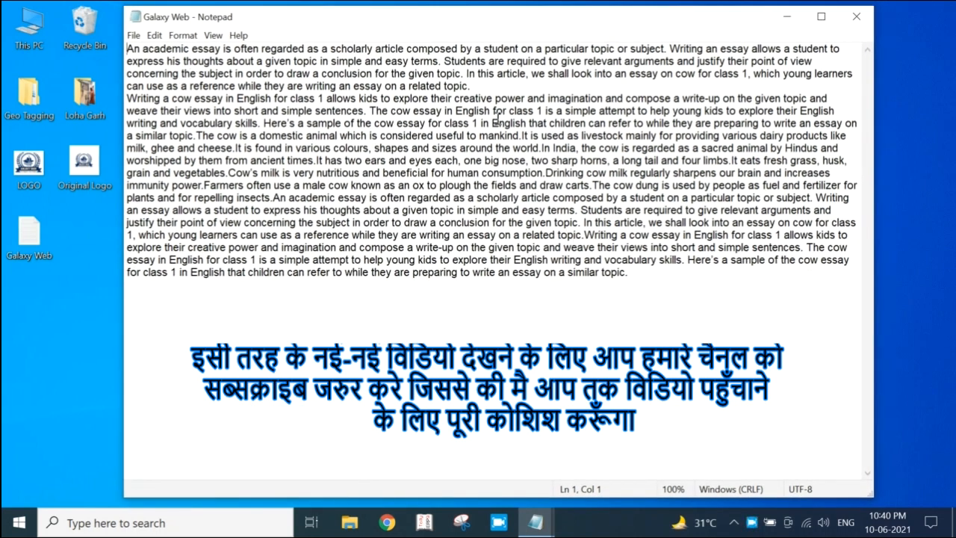
left_click(133, 35)
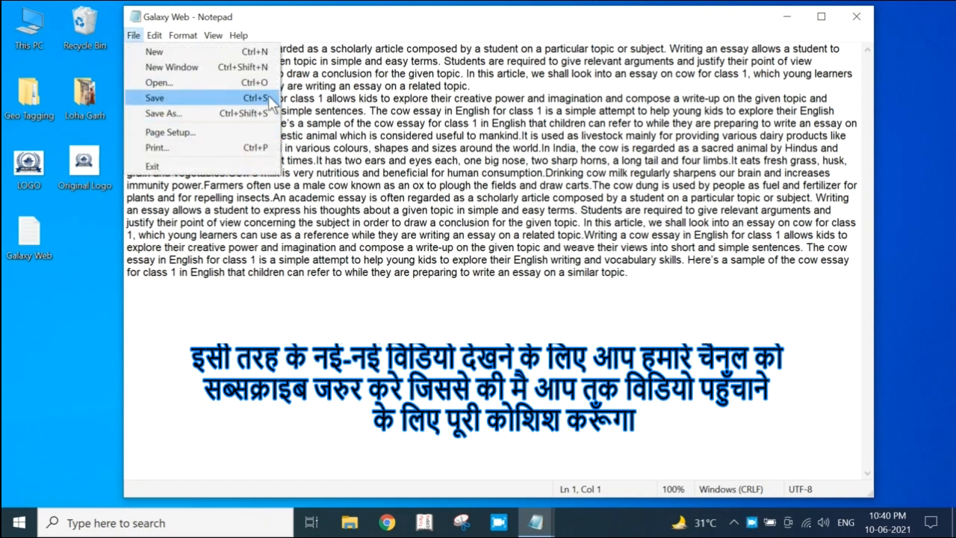
left_click(417, 111)
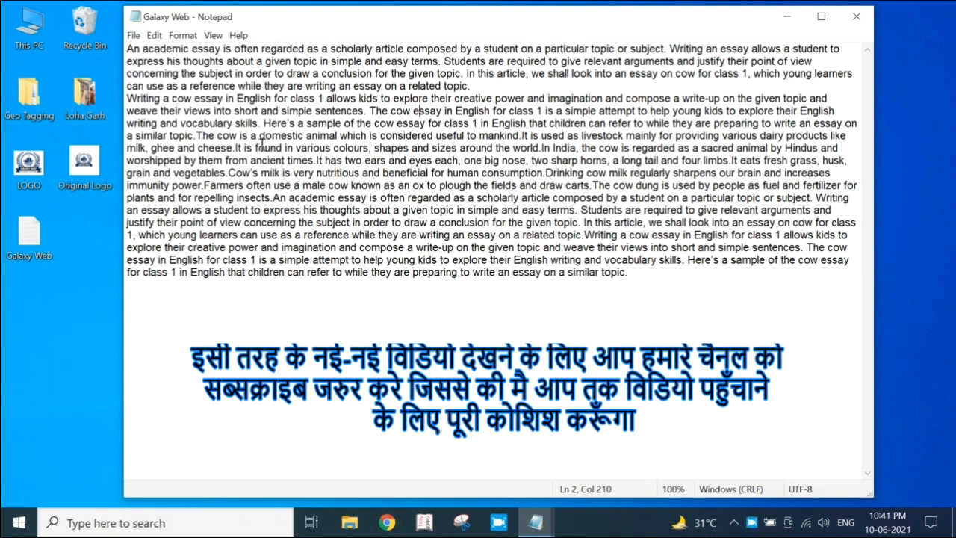
left_click(133, 35)
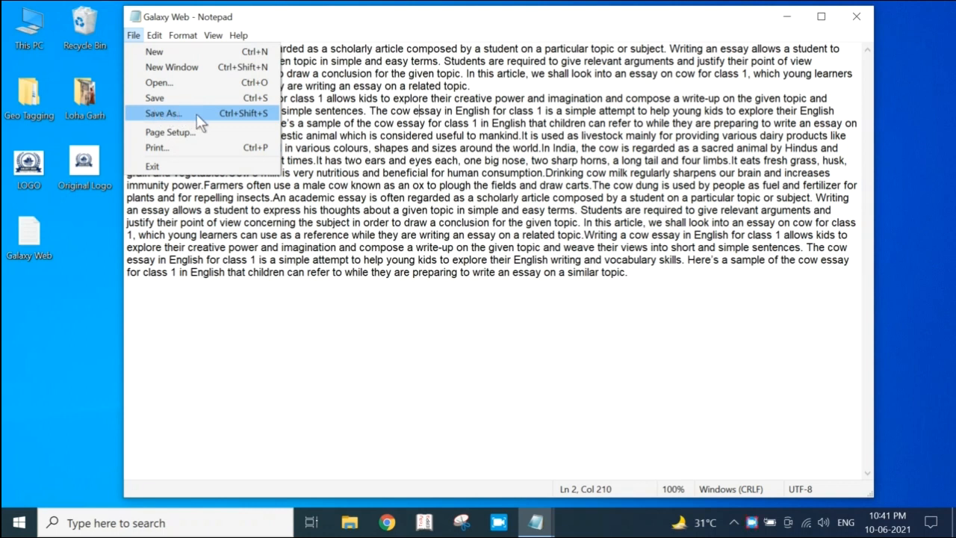
left_click(347, 116)
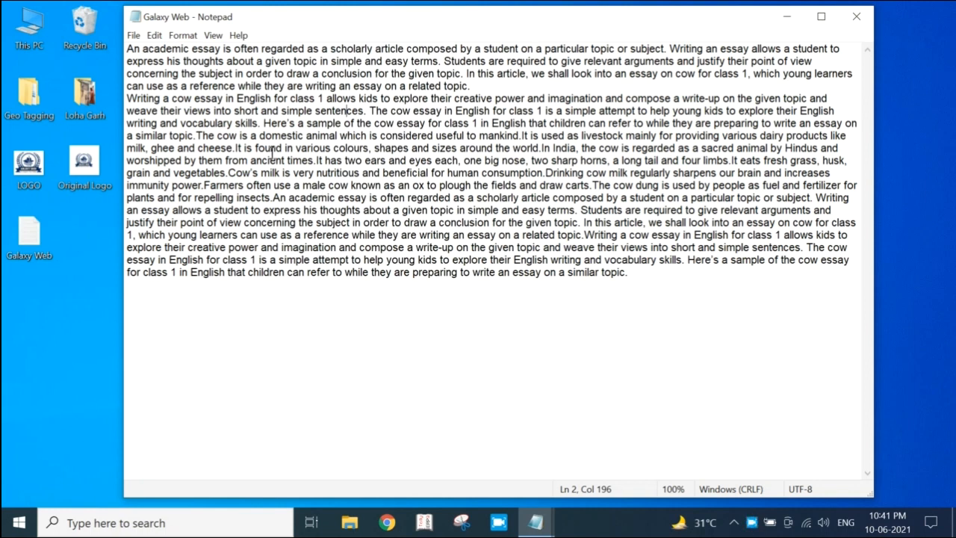
Save a copy of the essay in the Documents folder as a text document named with a person's full name
left_click(133, 35)
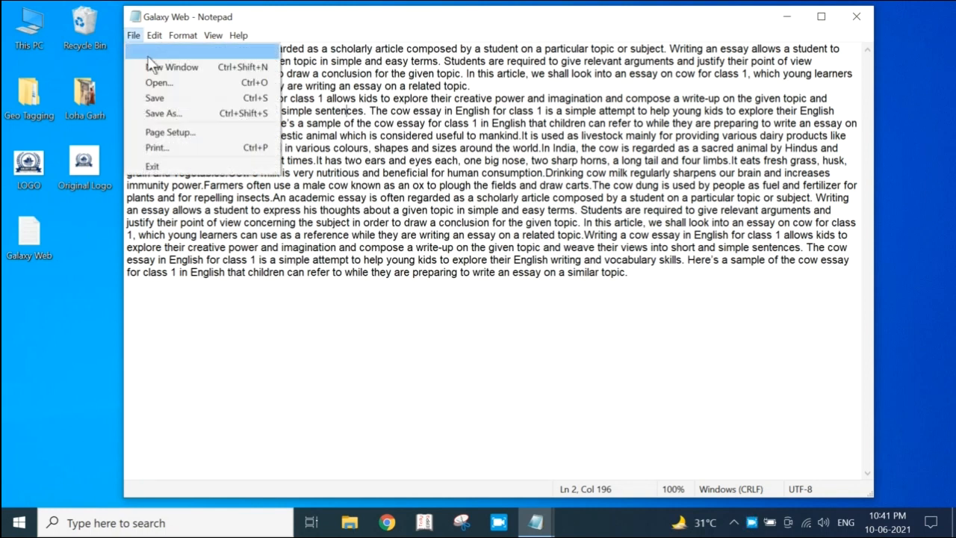
left_click(165, 113)
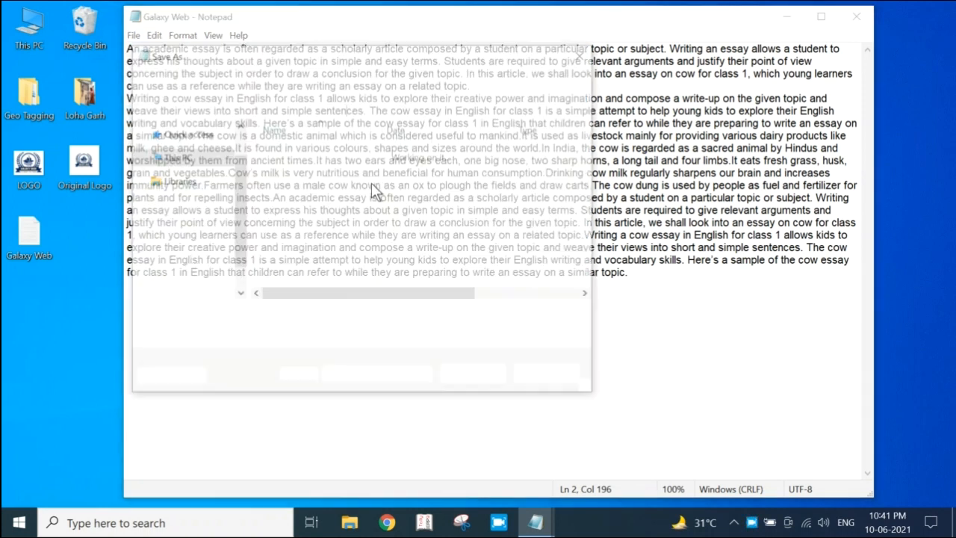
left_click(224, 183)
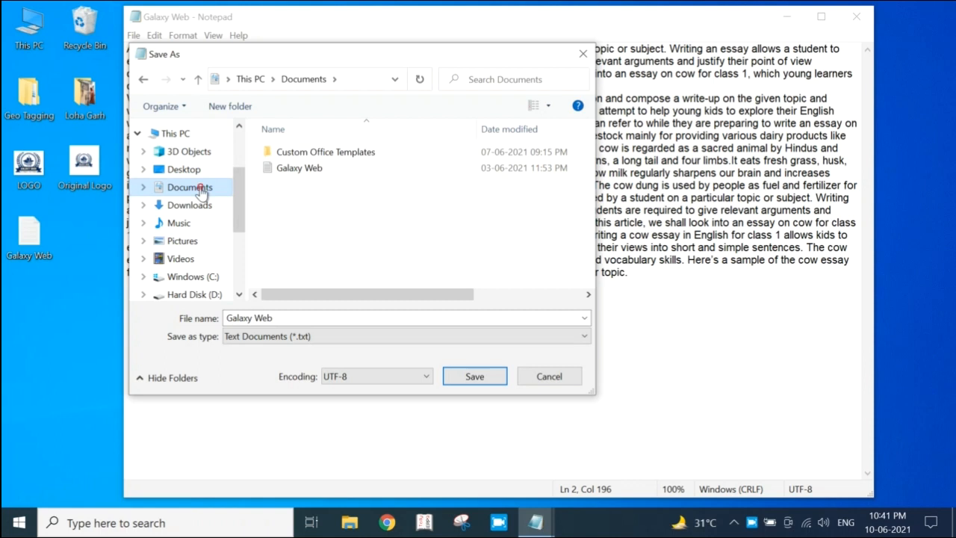
left_click(336, 318)
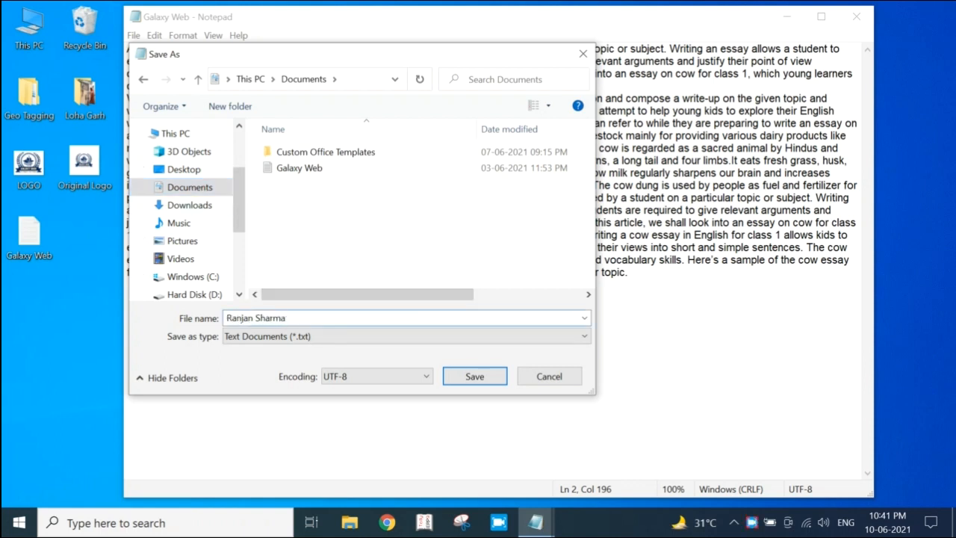
left_click(475, 377)
left_click_drag(488, 23, 519, 34)
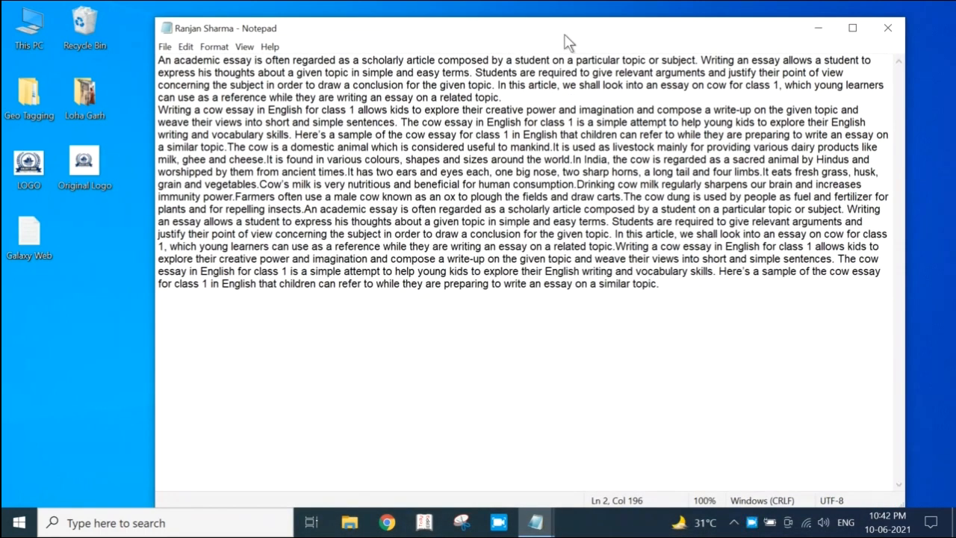
Close the saved copy and move the Galaxy Web file to an empty area in the upper middle of the desktop
left_click(887, 30)
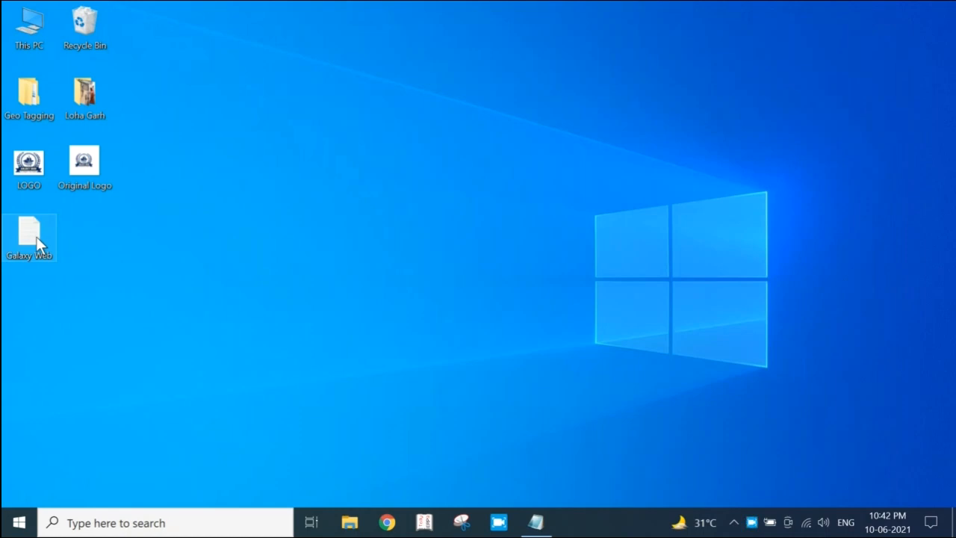
left_click_drag(36, 236, 489, 112)
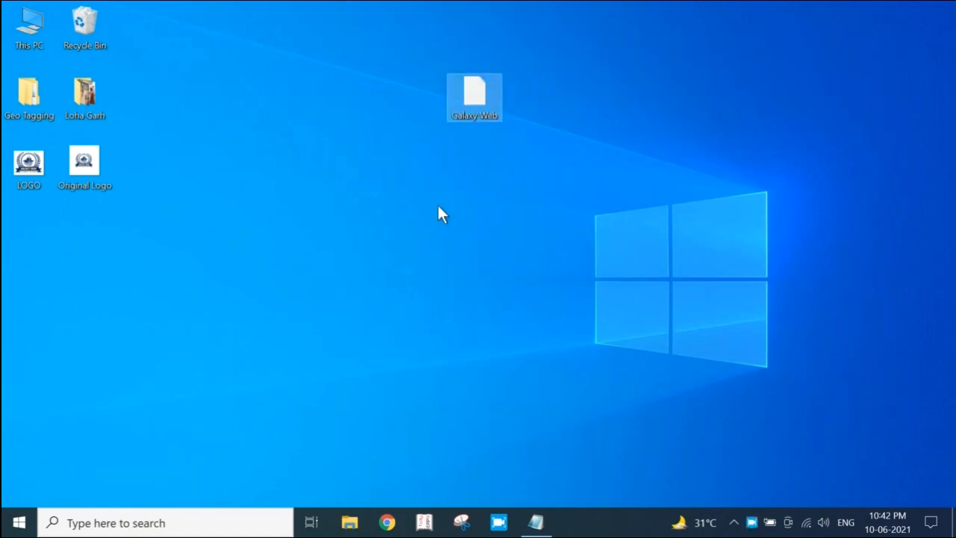
double_click(38, 33)
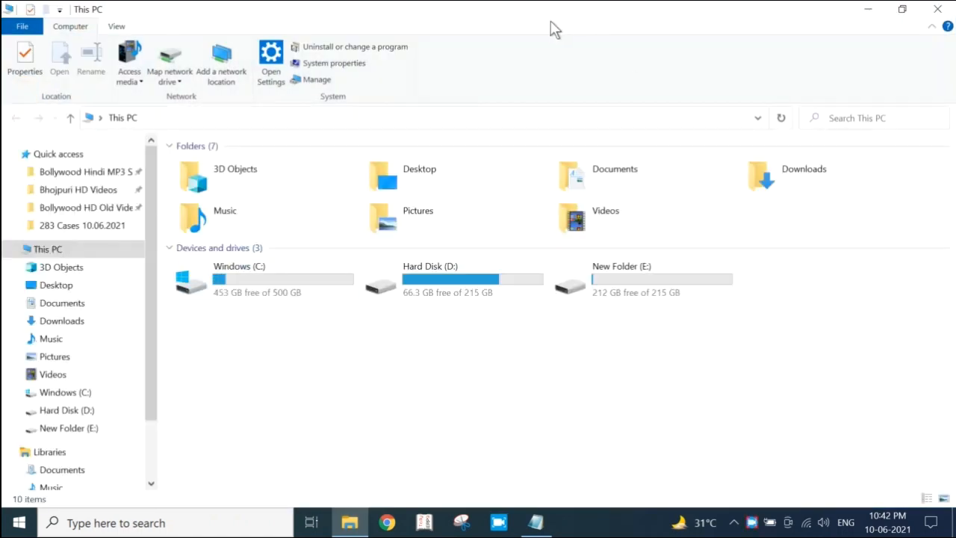
double_click(525, 16)
left_click(747, 19)
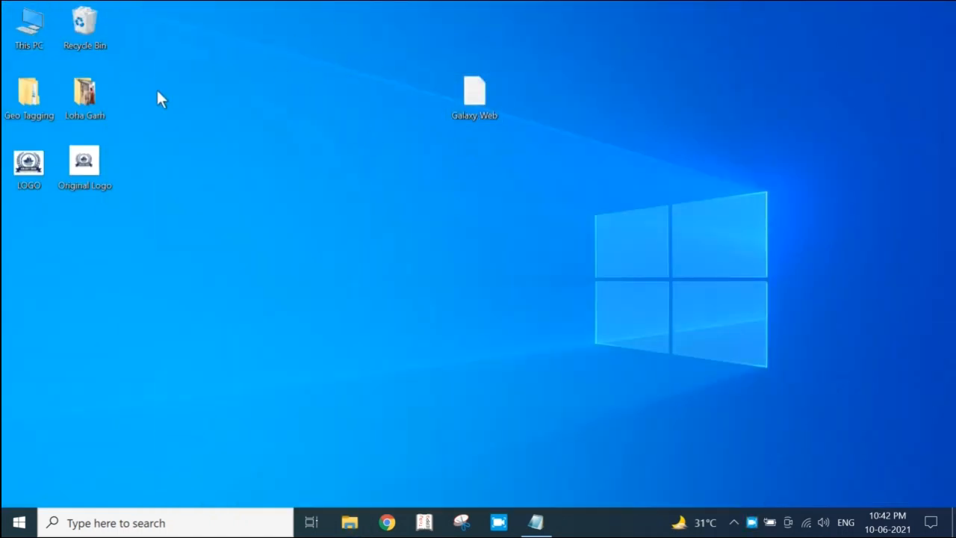
Open the newly saved copy from the Documents folder, compare it with the Galaxy Web document and close the copy
double_click(32, 37)
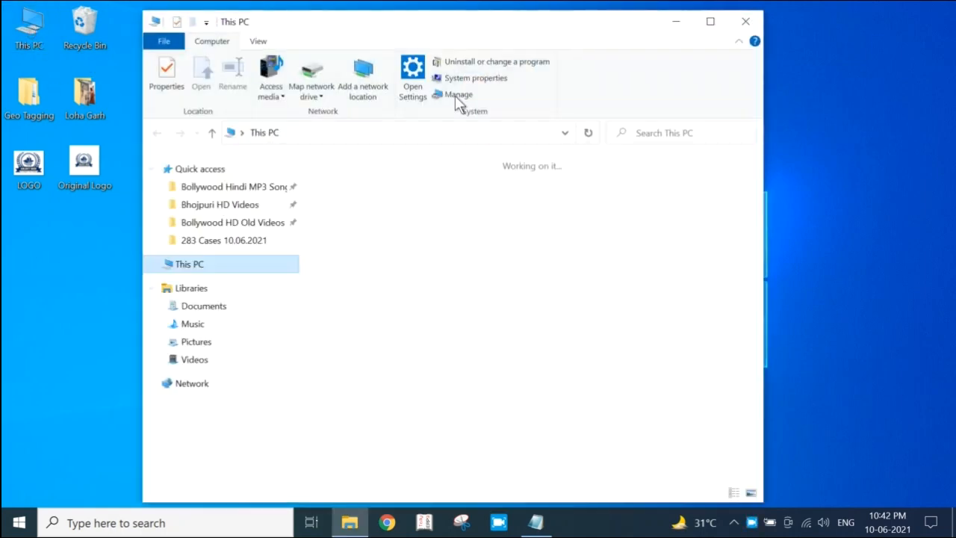
double_click(464, 31)
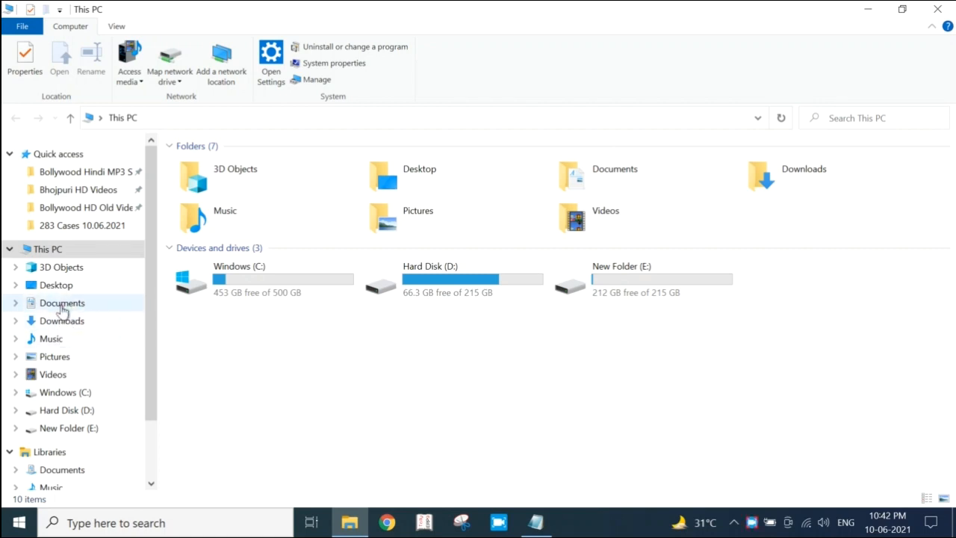
left_click(61, 308)
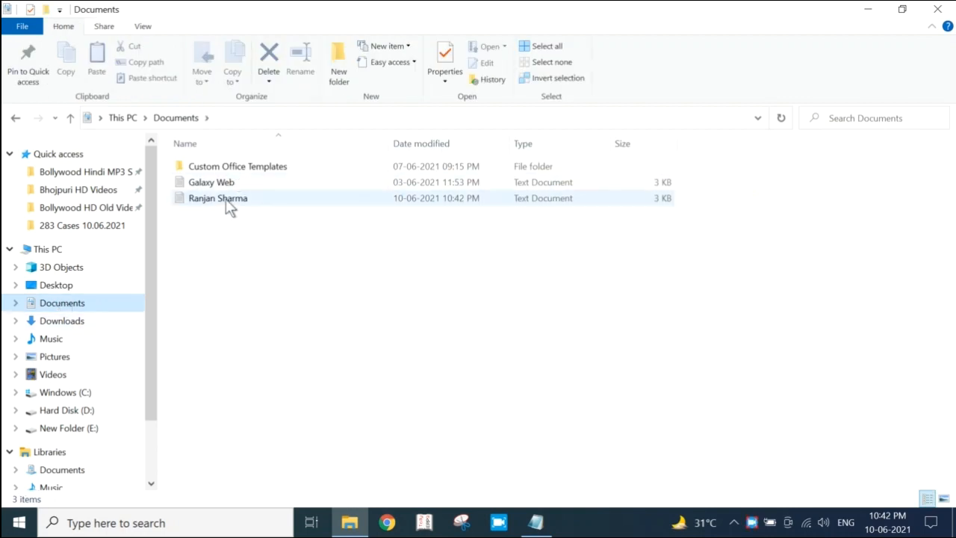
double_click(255, 200)
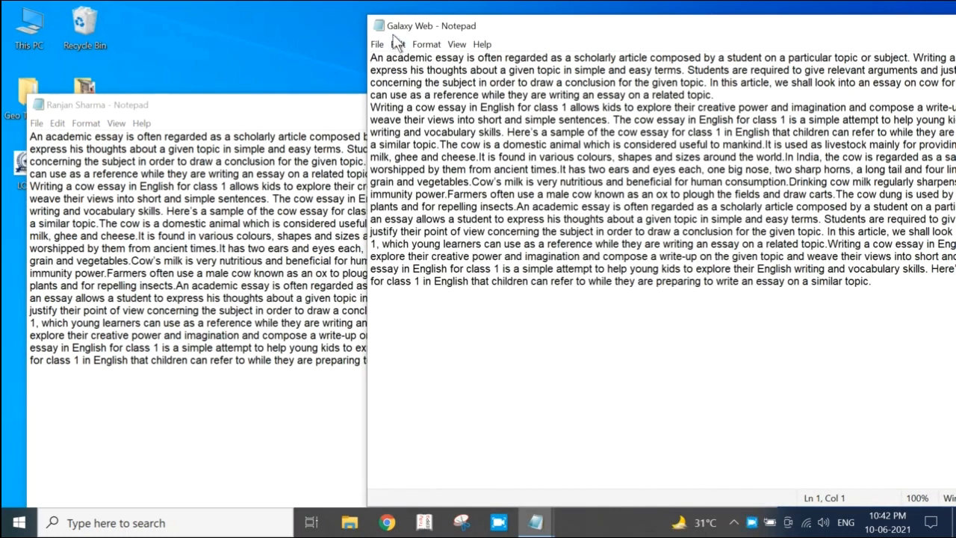
left_click(263, 106)
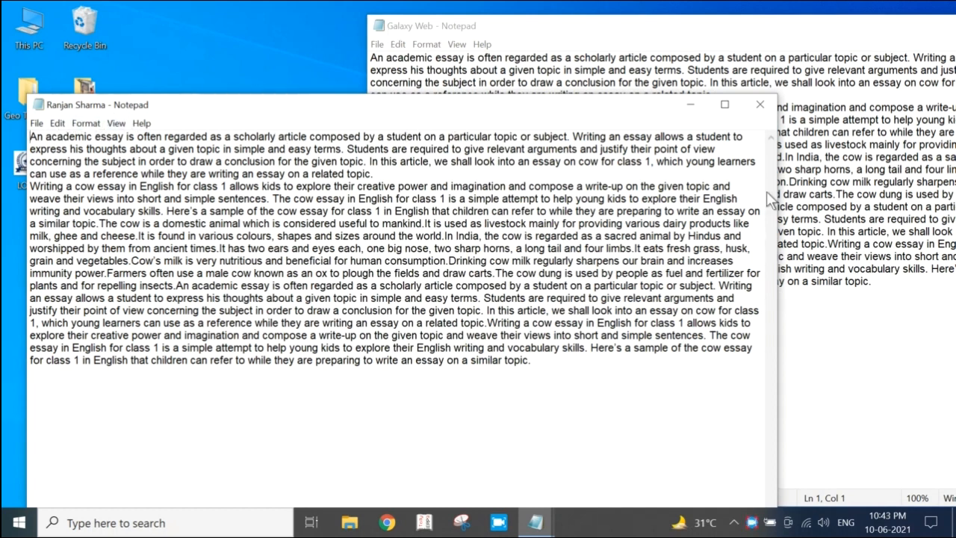
left_click(769, 103)
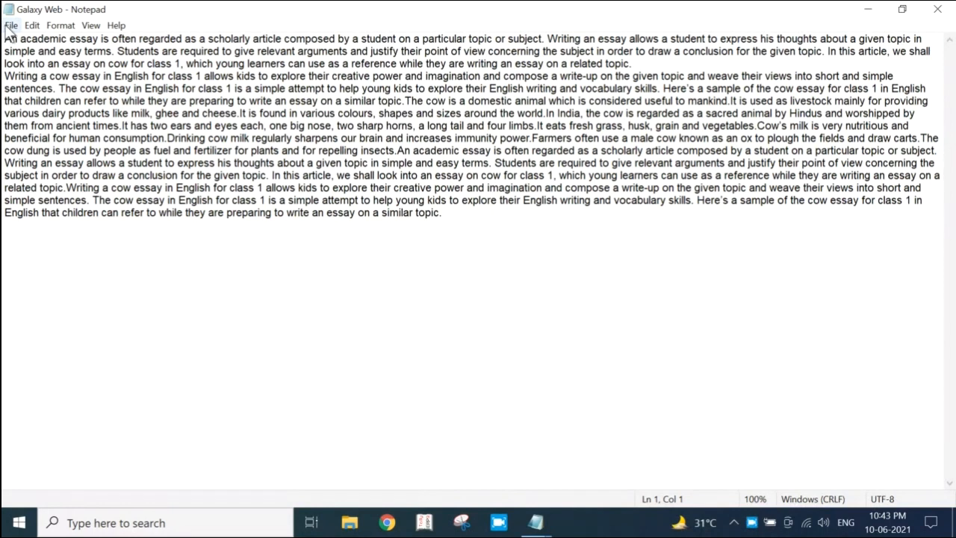
Open the page setup for the Galaxy Web document and set the paper size to A4
left_click(11, 25)
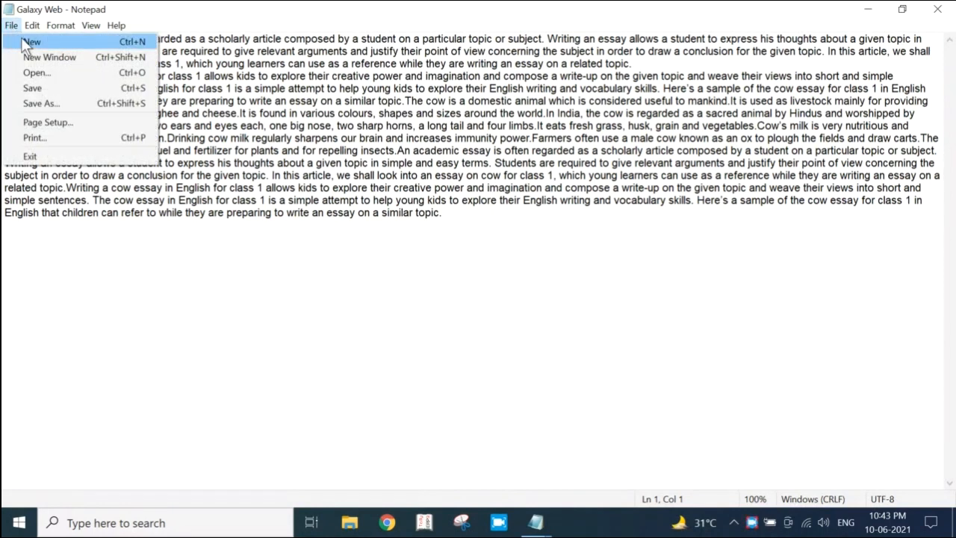
left_click(47, 123)
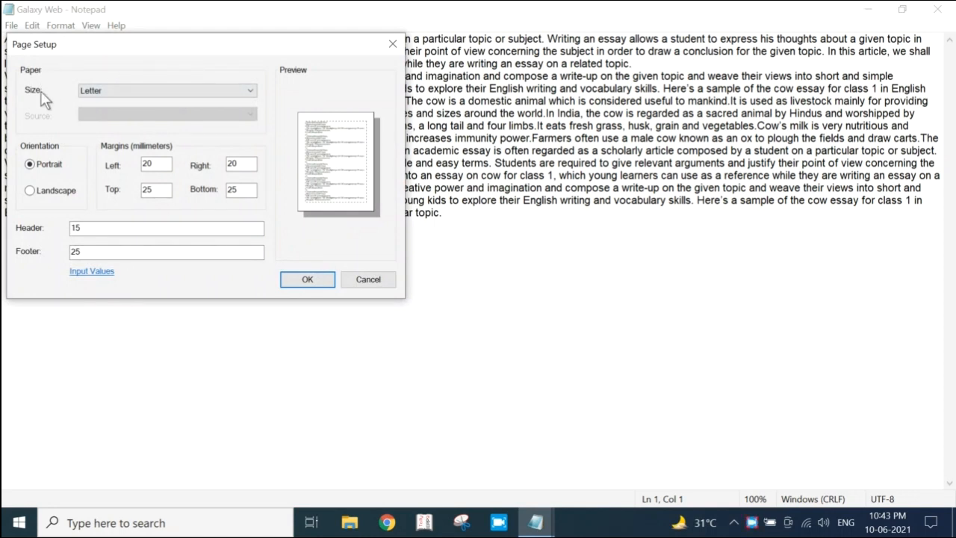
left_click(147, 92)
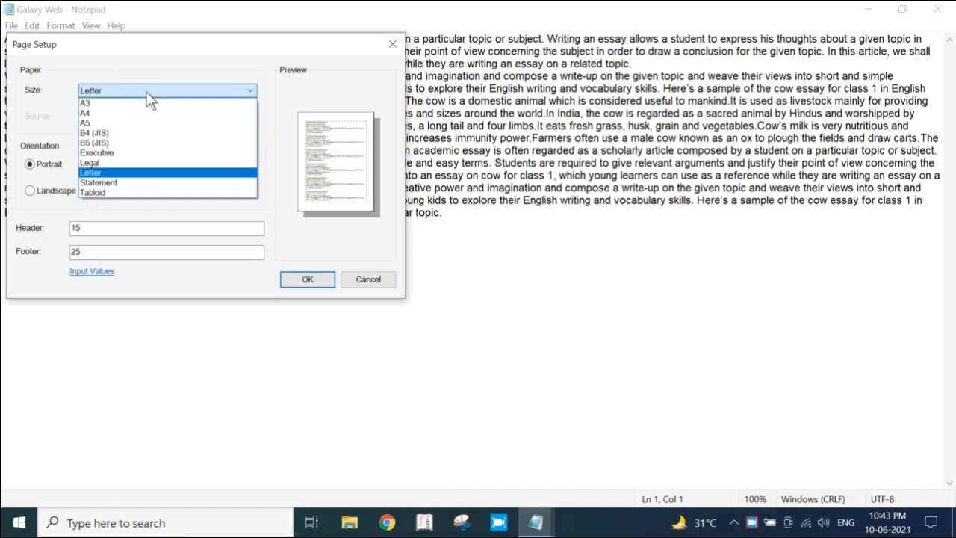
left_click(97, 113)
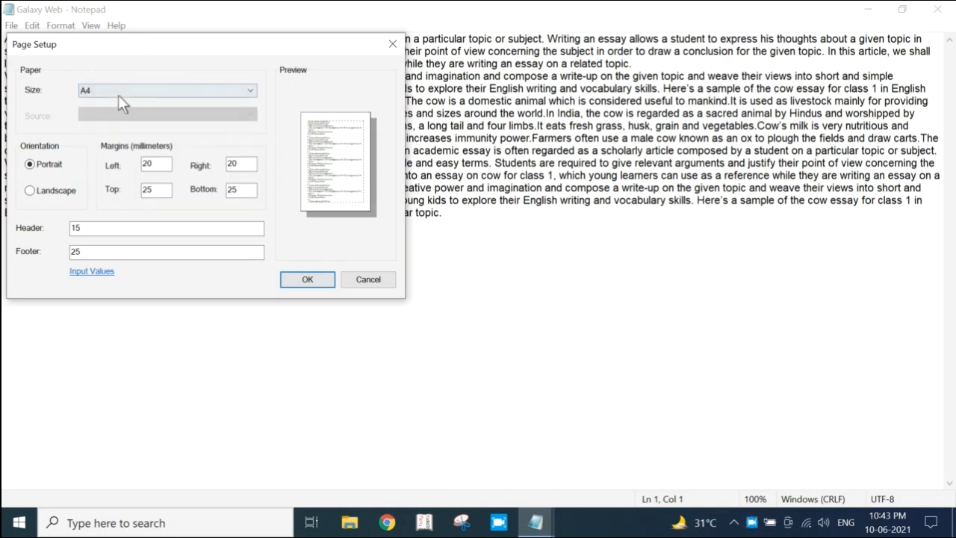
Compare page previews by switching the paper size to A3, A4 and Letter, and end on A3
left_click(120, 94)
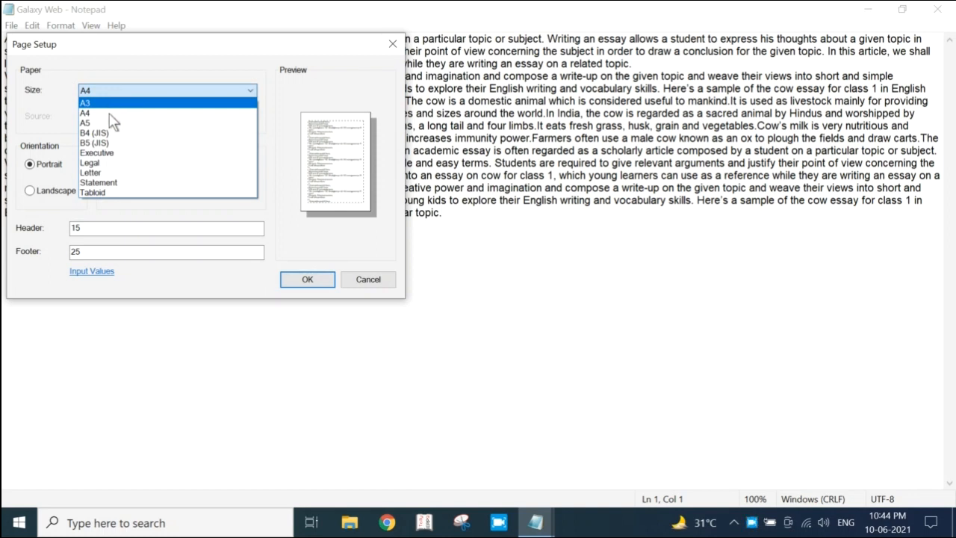
left_click(103, 103)
left_click(103, 93)
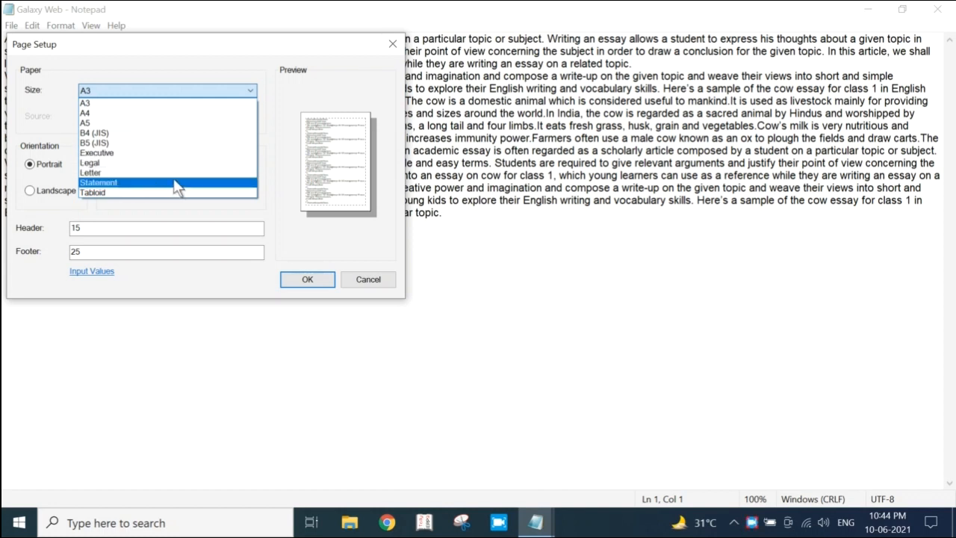
left_click(97, 114)
left_click(102, 90)
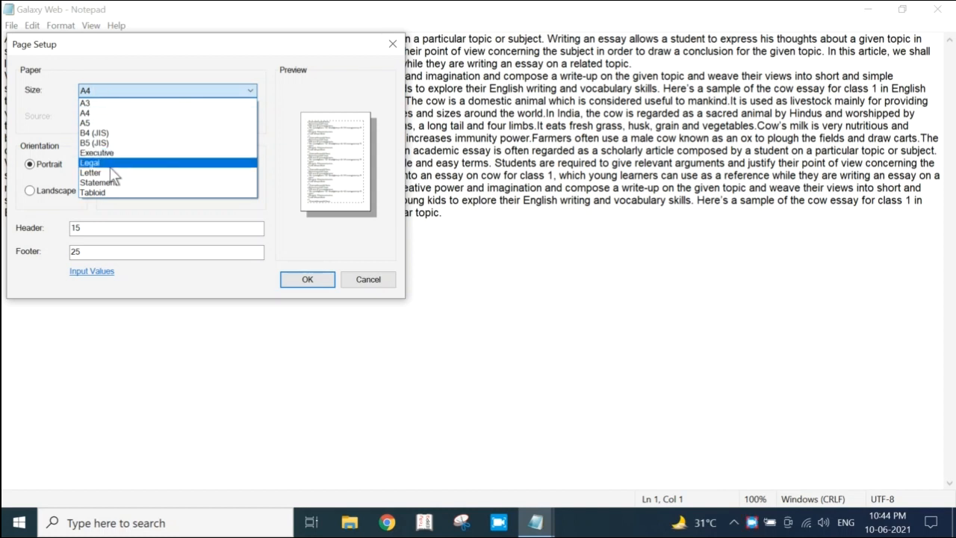
left_click(111, 175)
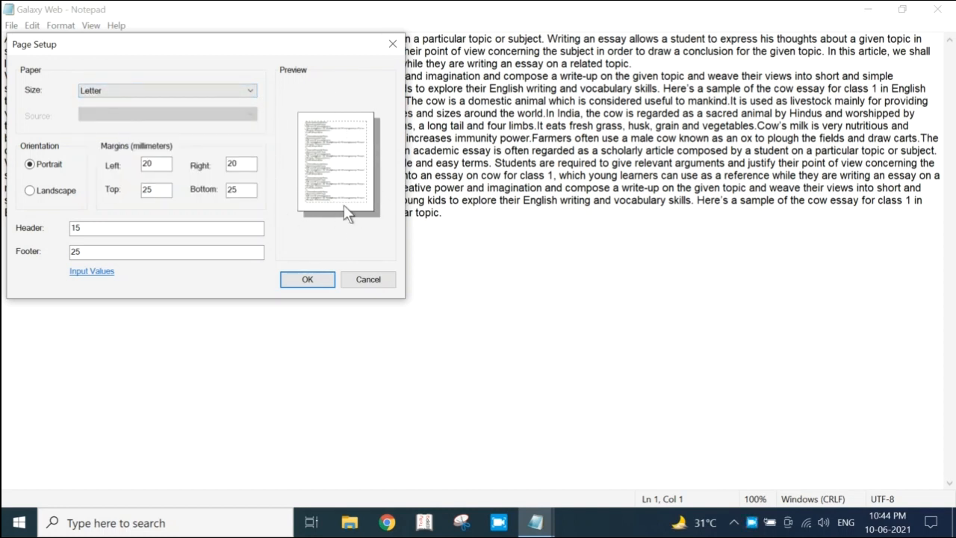
left_click(164, 91)
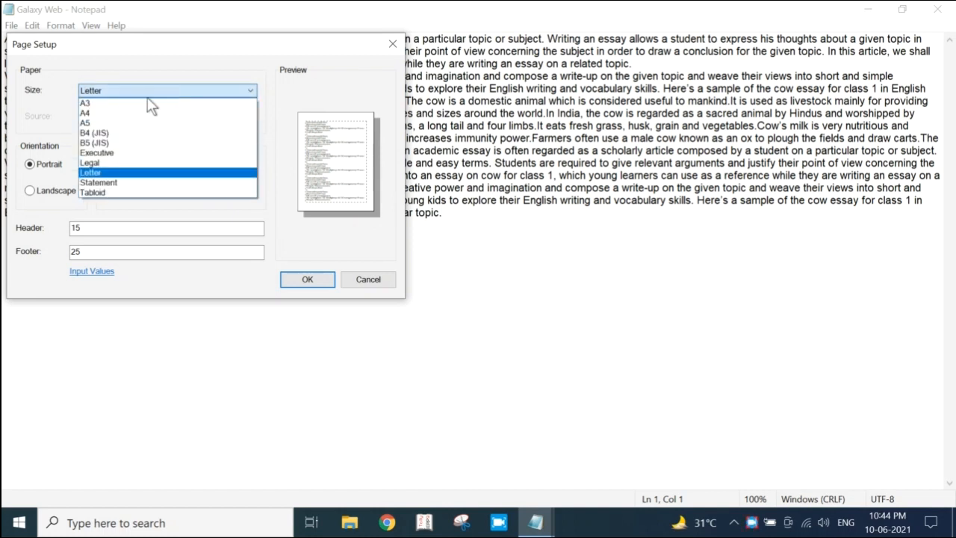
left_click(111, 104)
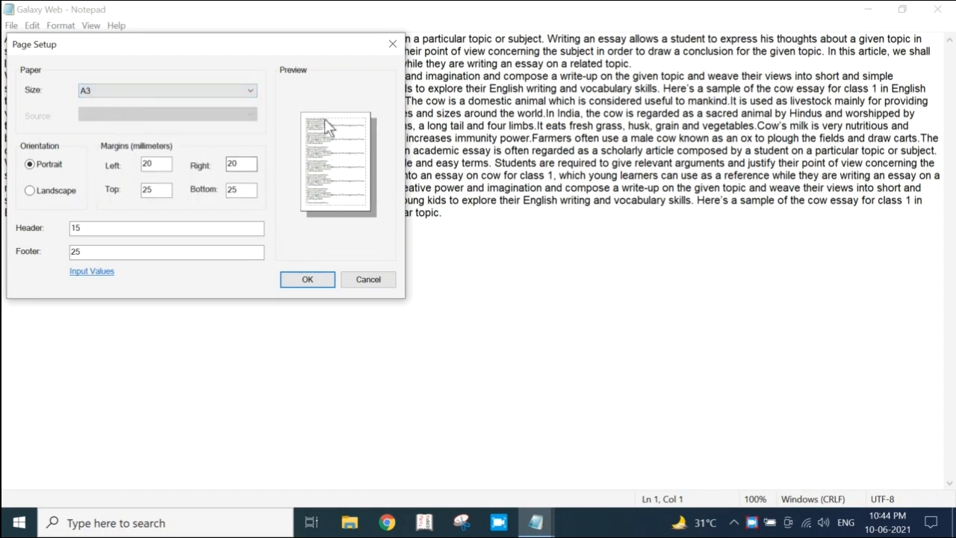
Switch the paper size to A4 and then Letter, and try the Landscape orientation before returning to Portrait
left_click(120, 90)
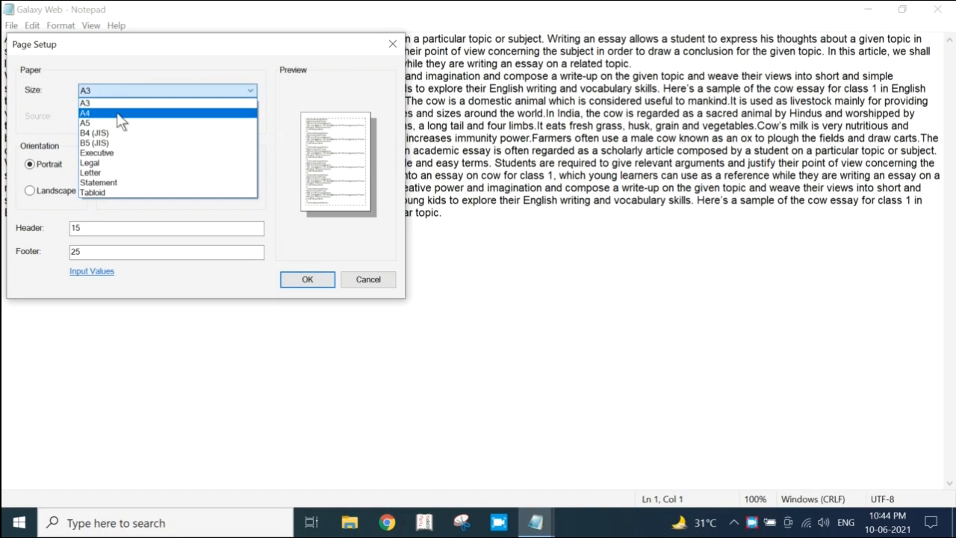
left_click(117, 112)
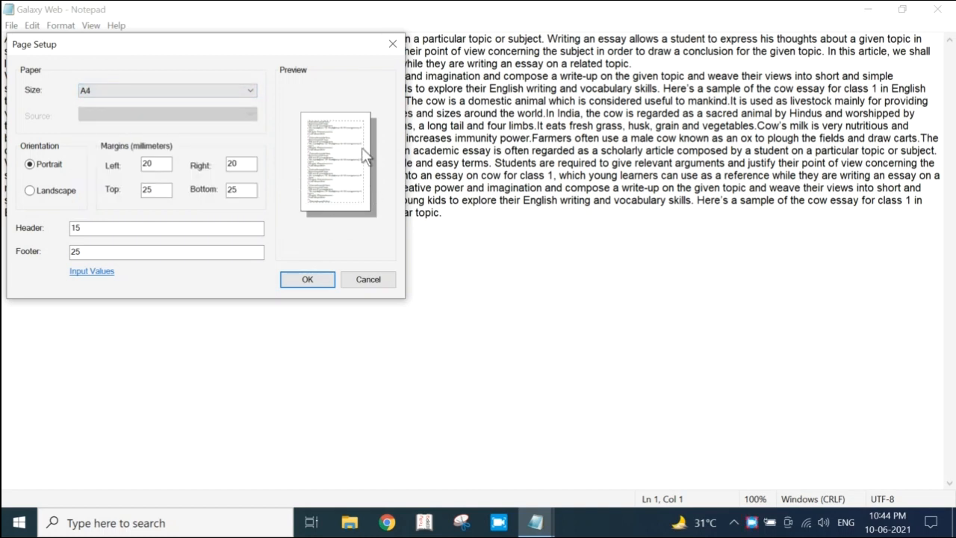
left_click(137, 89)
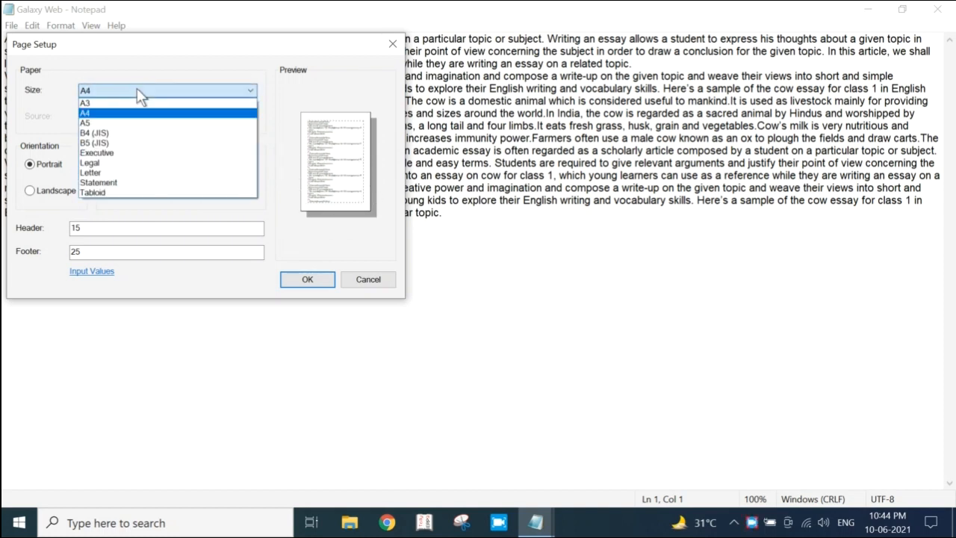
left_click(140, 172)
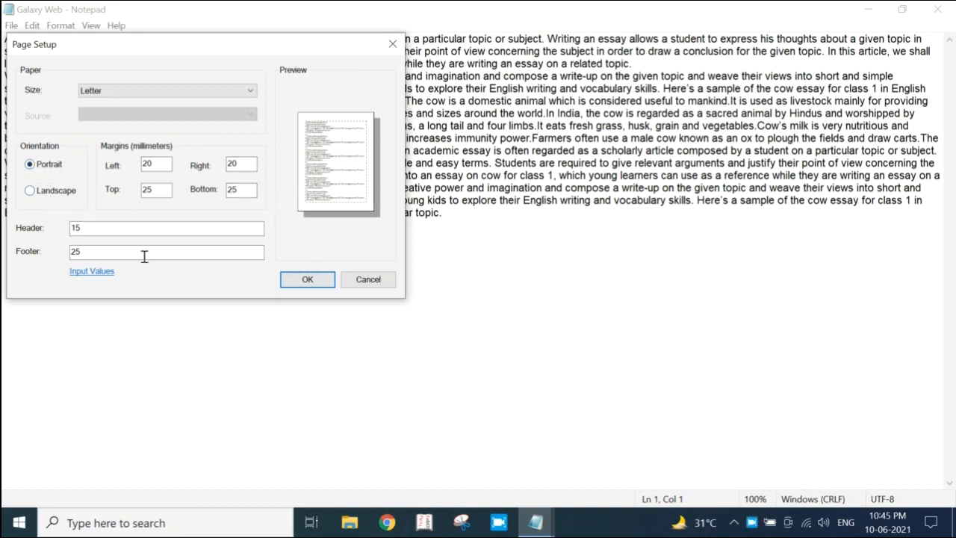
left_click(34, 194)
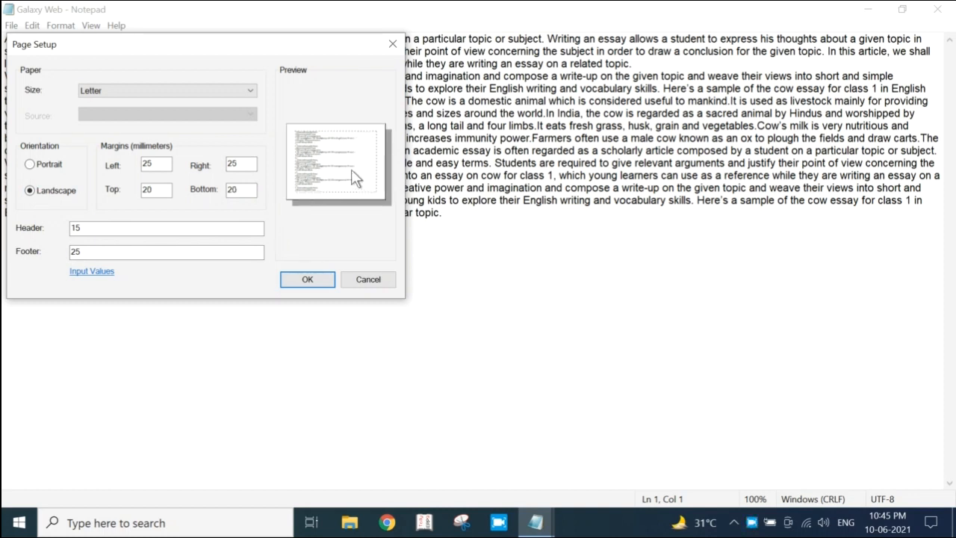
left_click(30, 163)
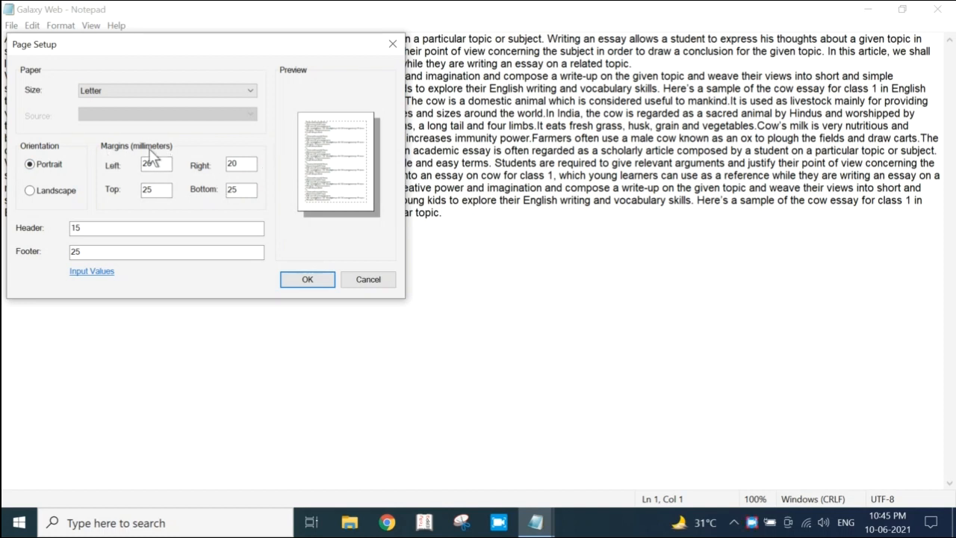
Try left page margins of 30 mm and then 40 mm in the page setup
left_click(160, 164)
key("BackSpace")
key("BackSpace")
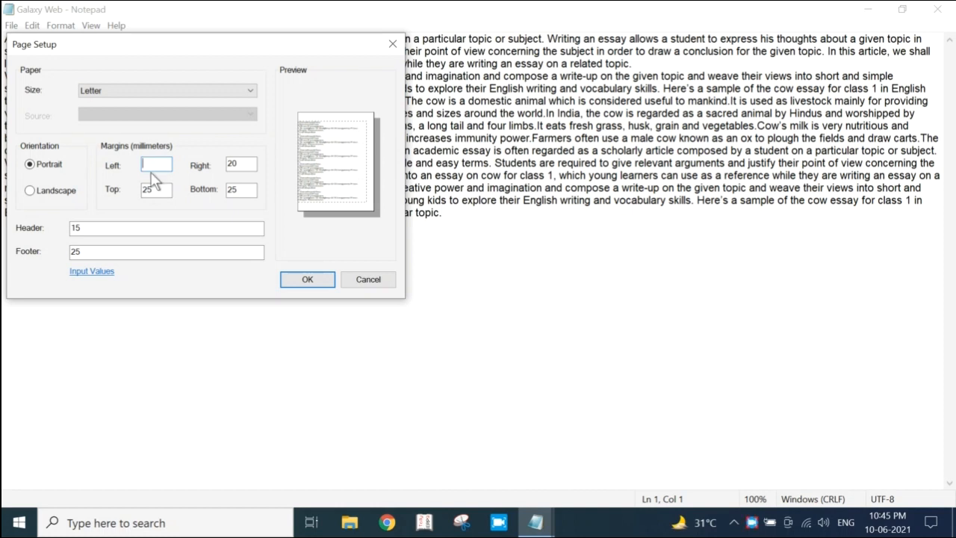
type("30")
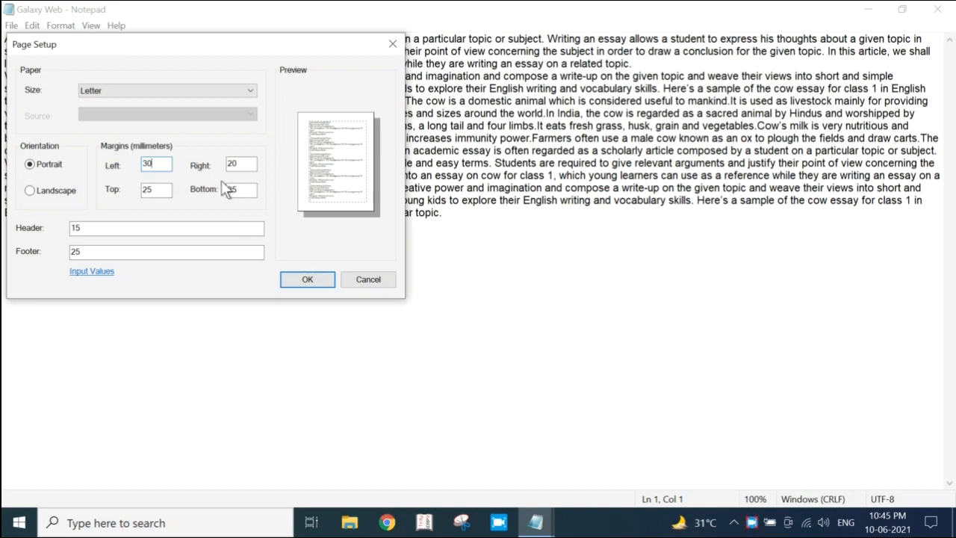
key("BackSpace")
key("BackSpace")
type("40")
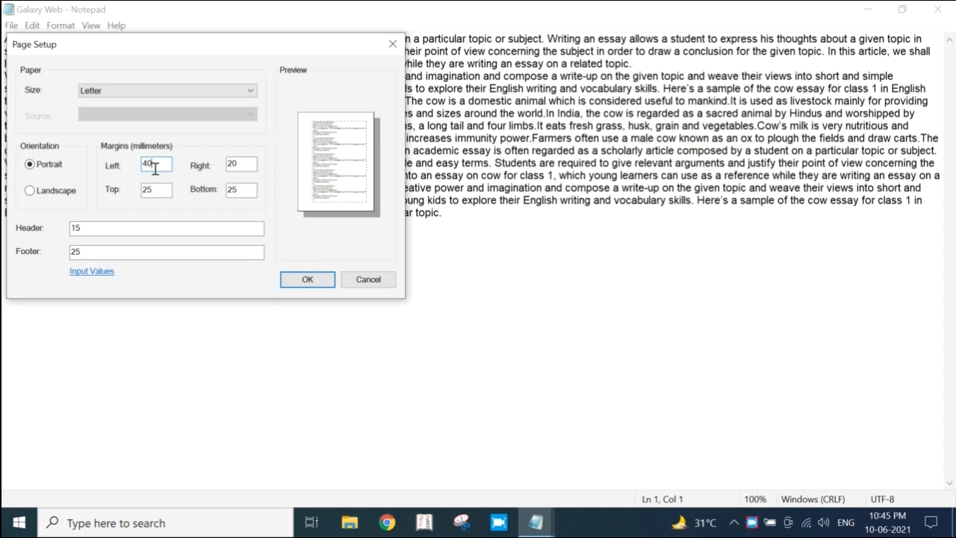
Set the left page margin to 25 mm and apply the page setup
key("BackSpace")
key("BackSpace")
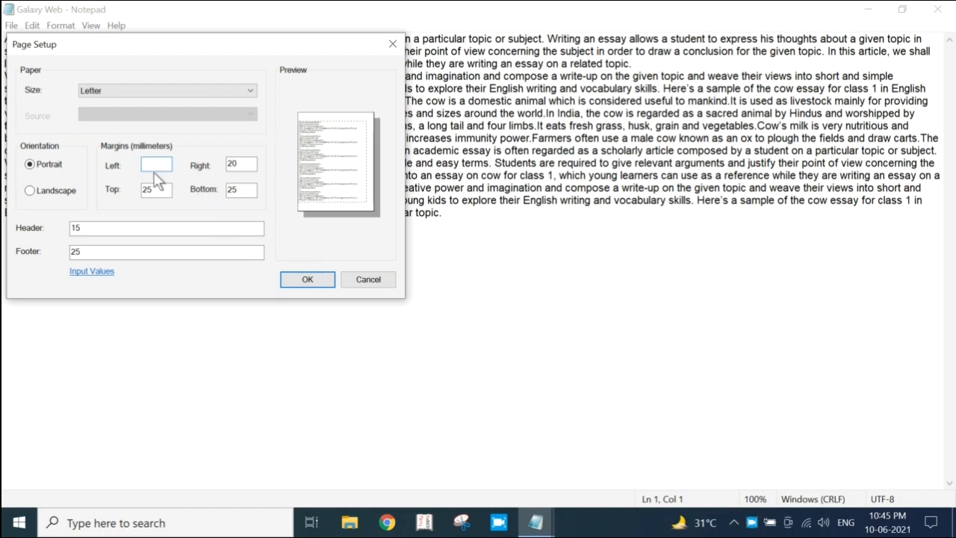
type("25")
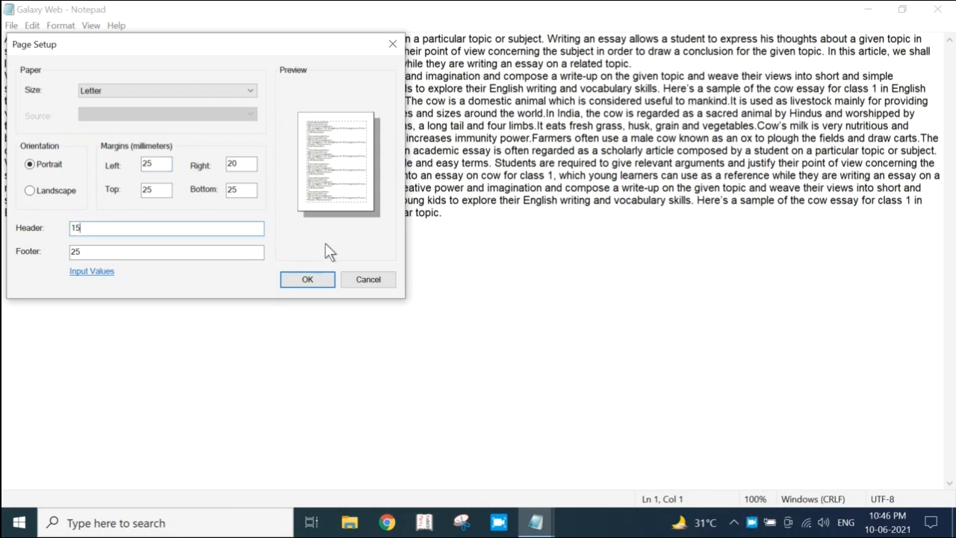
left_click(307, 280)
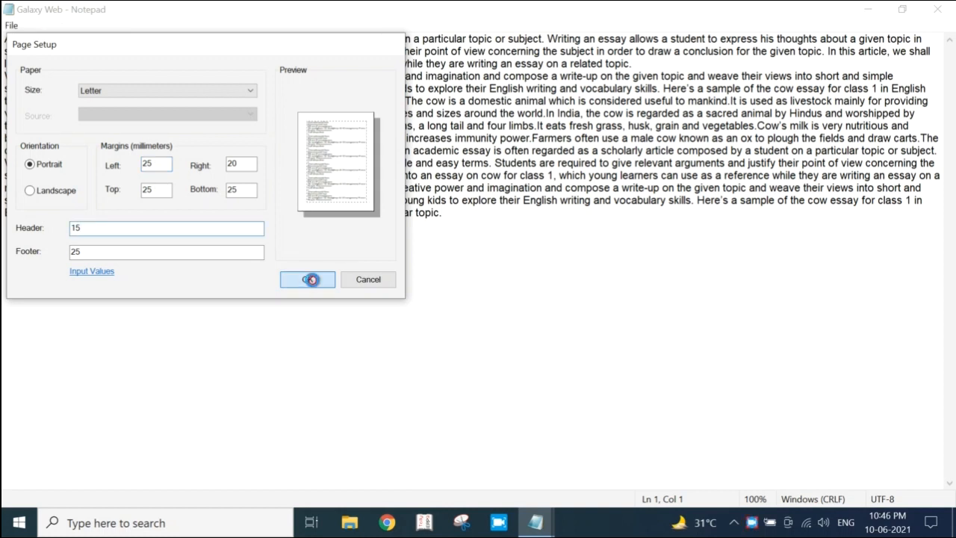
Open the print settings for the Galaxy Web document, move the dialog toward the middle of the page and cancel it
left_click(11, 25)
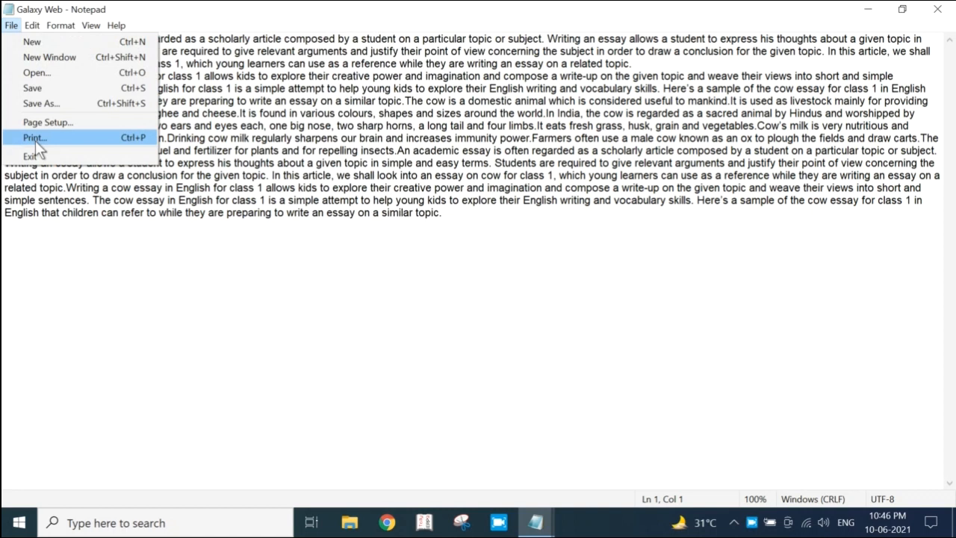
left_click(464, 110)
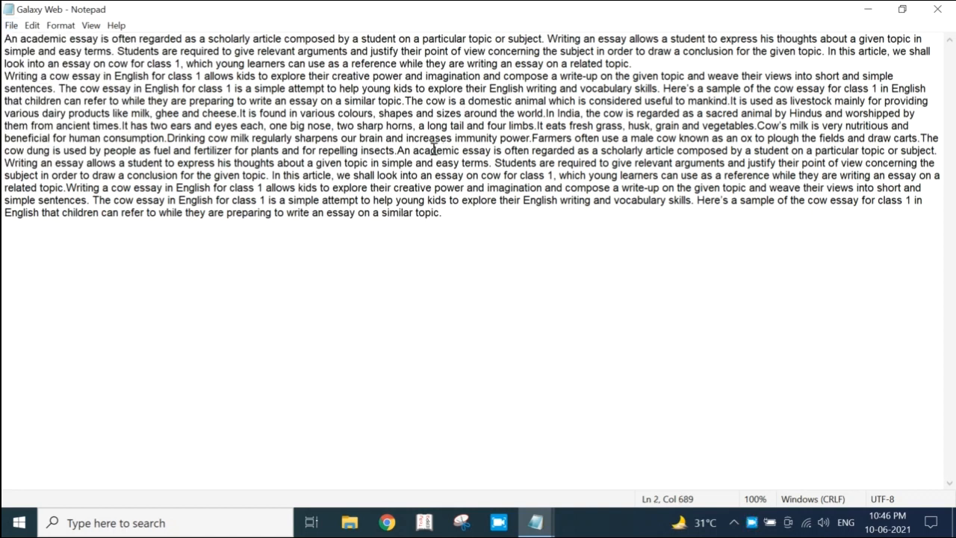
key("ctrl+p")
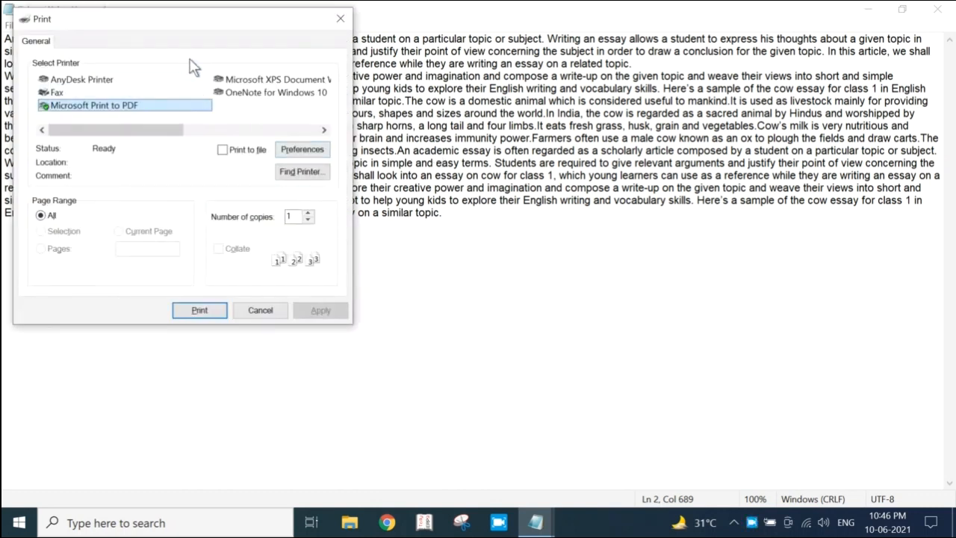
left_click_drag(170, 21, 398, 59)
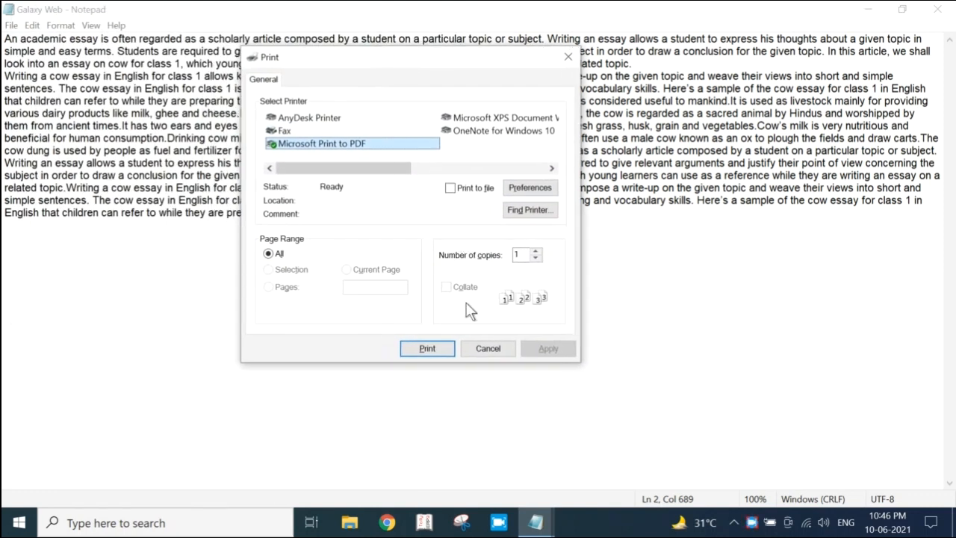
left_click(485, 348)
Reopen the print settings, look for a network printer and cancel the printer search
left_click(14, 27)
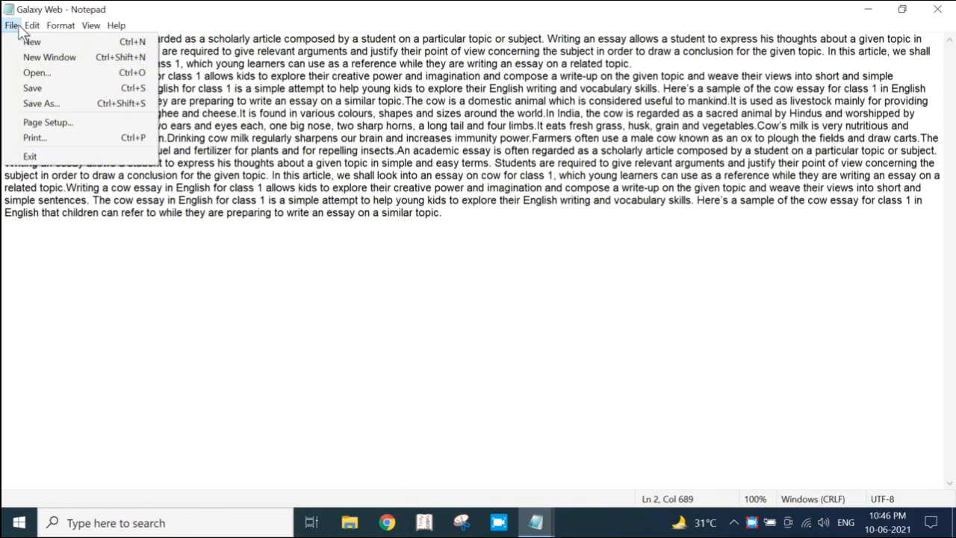
left_click(51, 140)
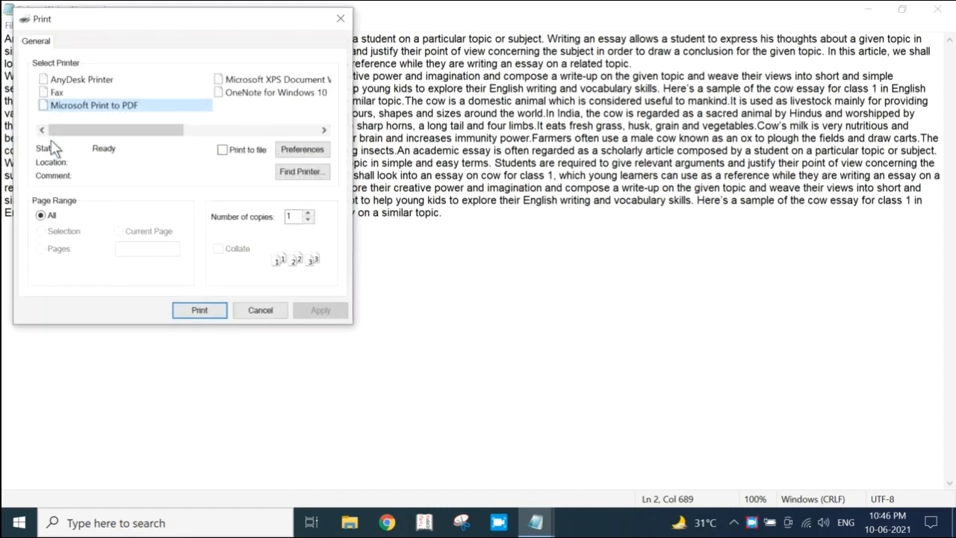
left_click_drag(161, 33, 427, 71)
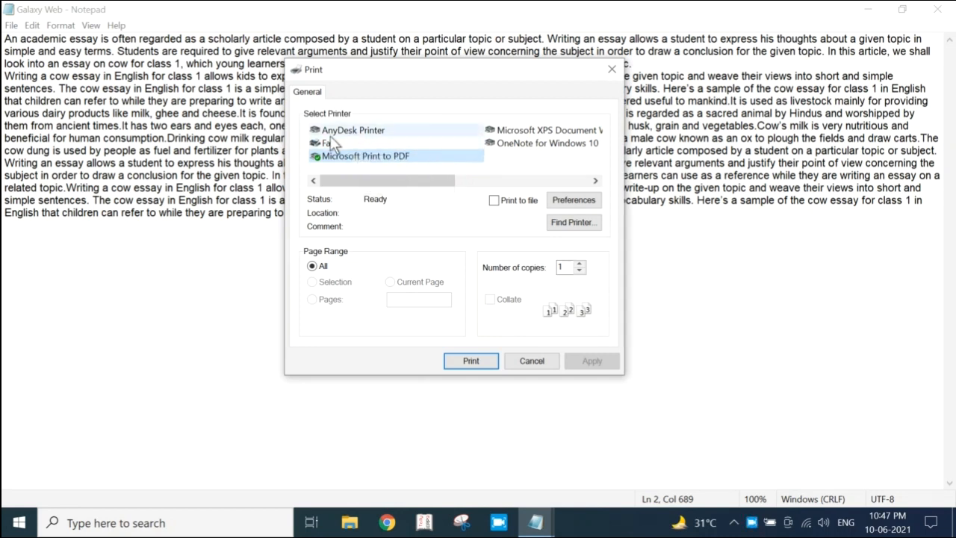
left_click(577, 230)
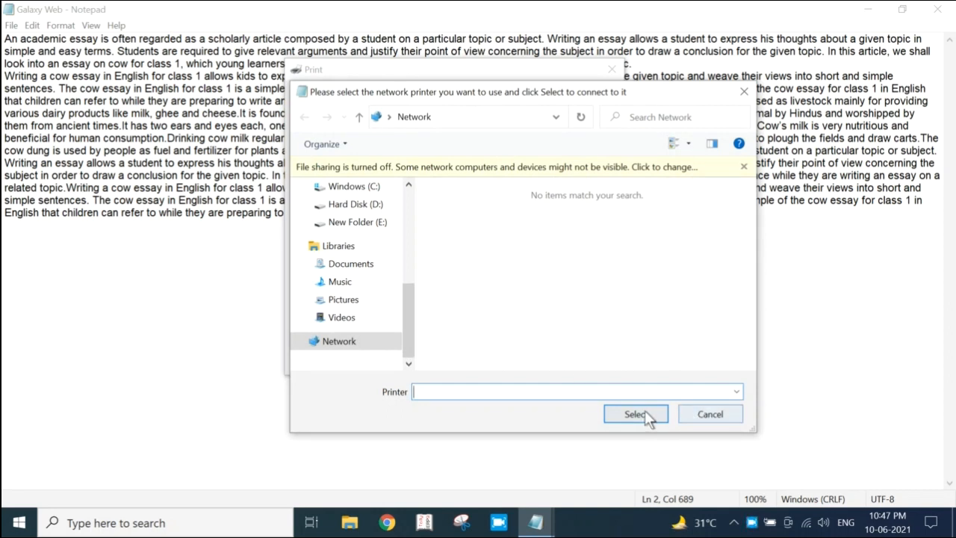
left_click(701, 416)
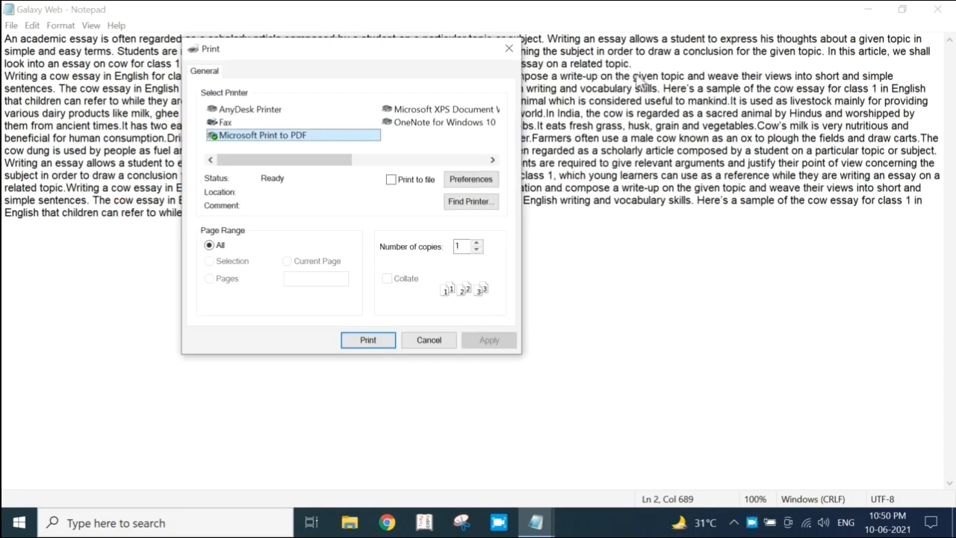
Try setting the number of print copies to 5 and cancel the print dialog
left_click(460, 245)
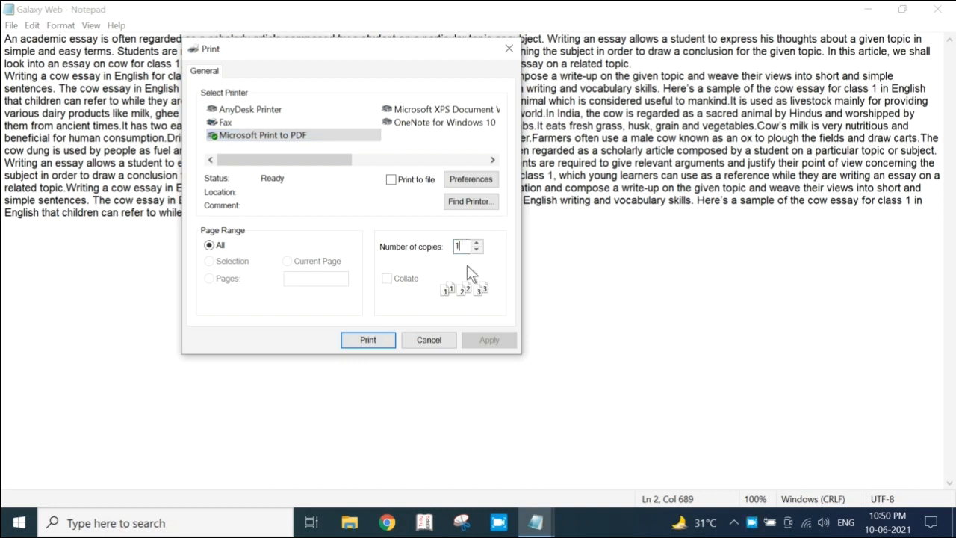
type("5")
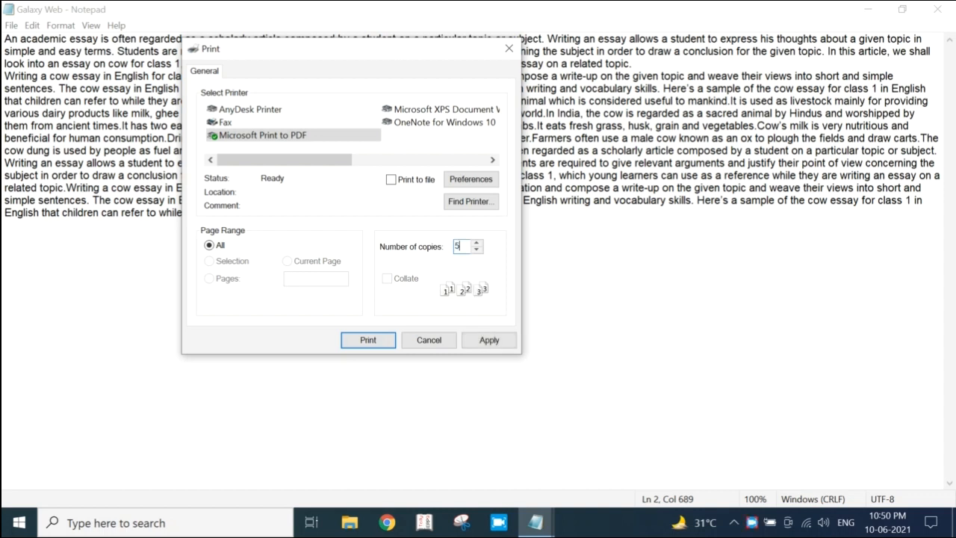
left_click(435, 339)
Exit the Galaxy Web document and move its desktop file below the LOGO icon
left_click(13, 27)
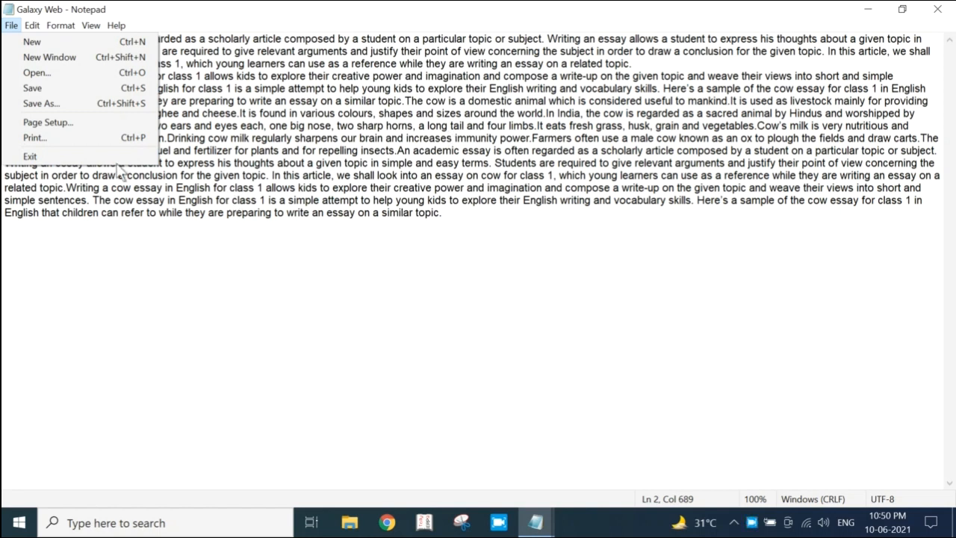
left_click(79, 158)
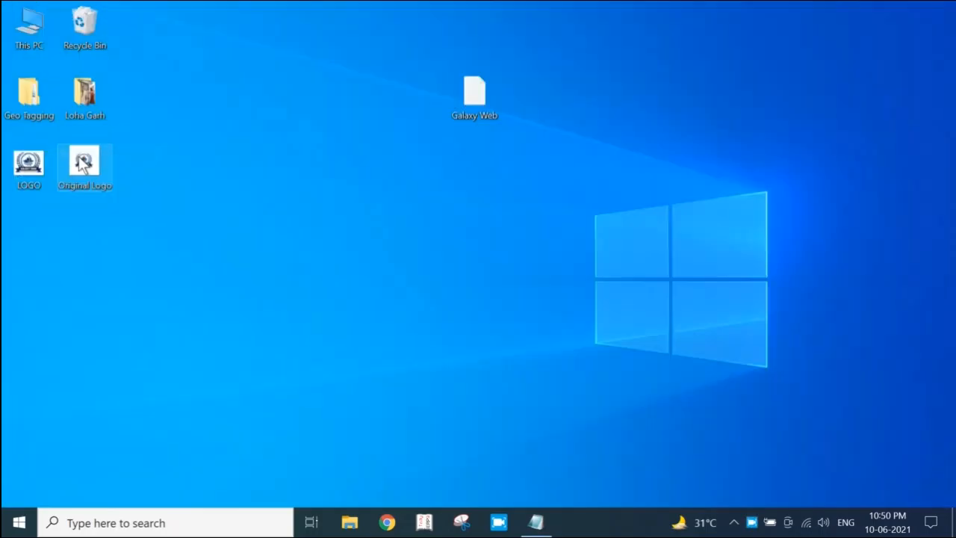
left_click_drag(478, 101, 22, 247)
Reopen the Galaxy Web document from the desktop and examine the available editing commands
double_click(29, 235)
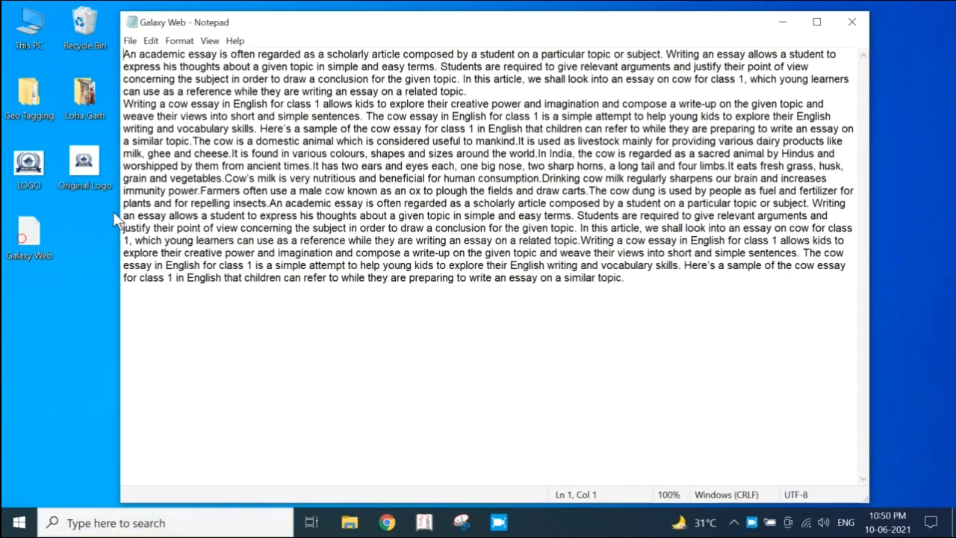
left_click(152, 41)
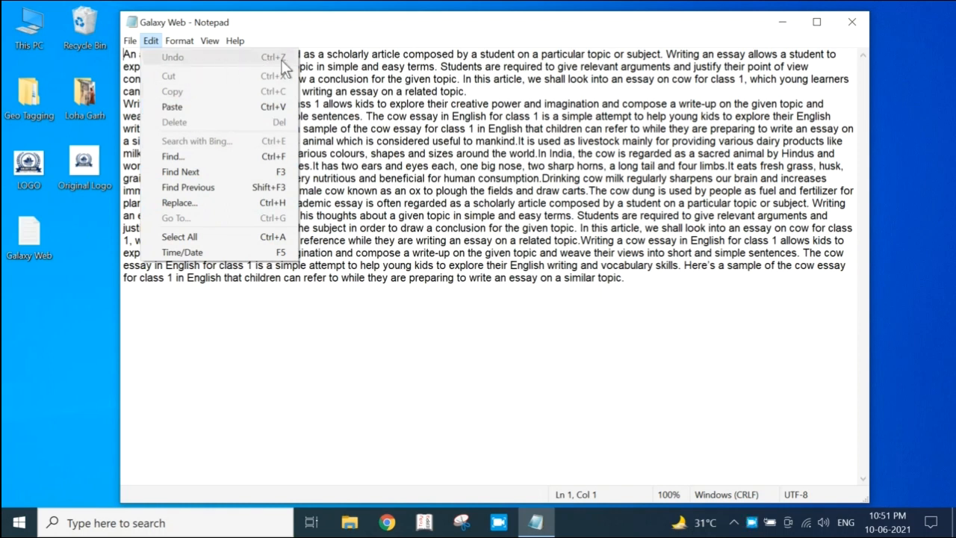
left_click(144, 42)
left_click(144, 42)
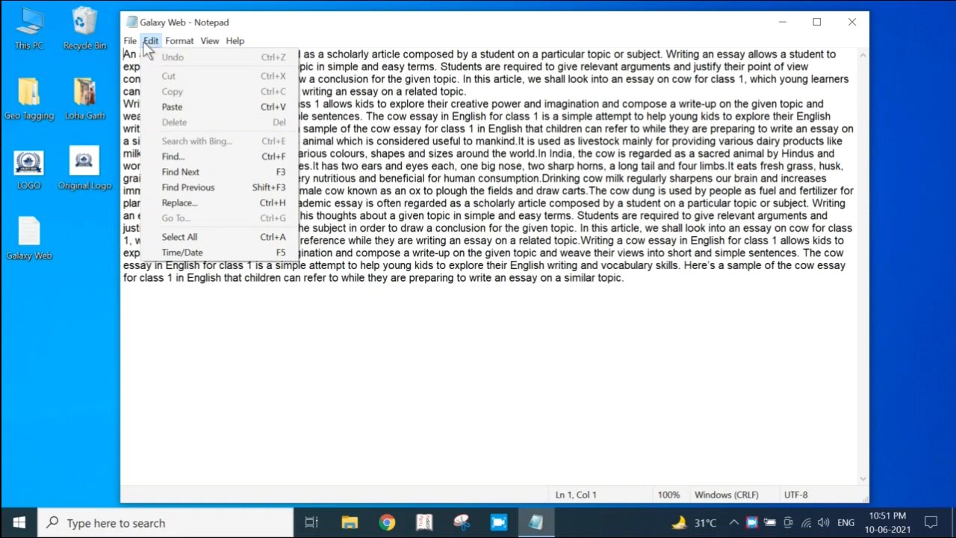
mouse_move(232, 45)
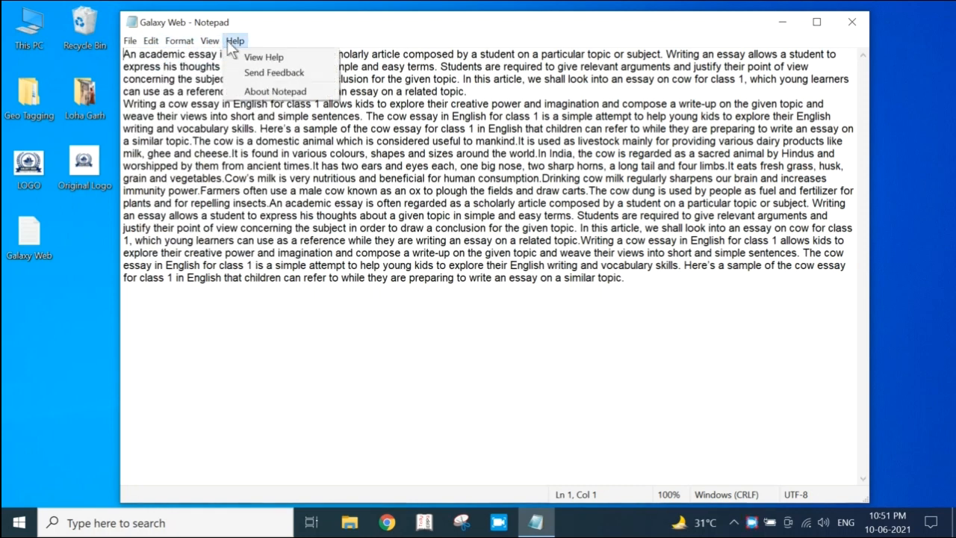
mouse_move(167, 45)
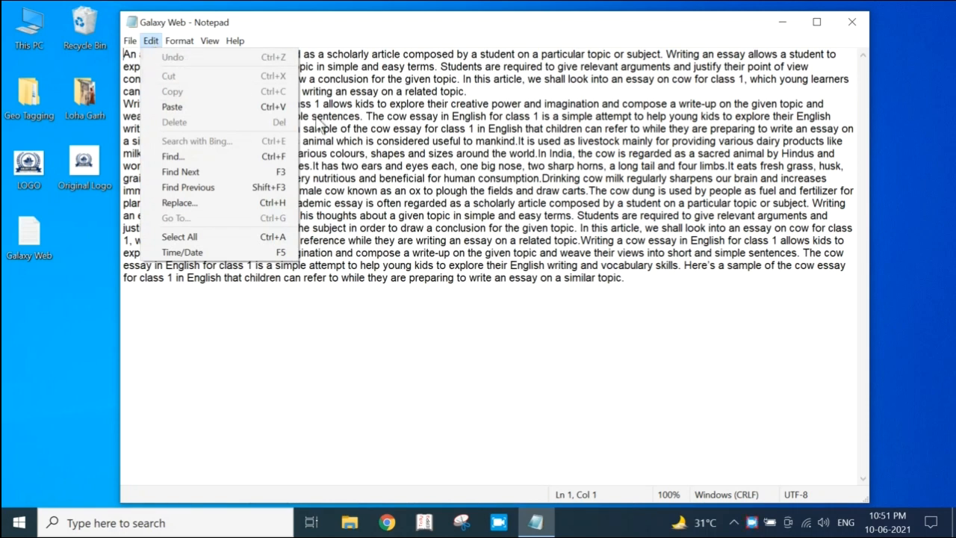
left_click(407, 155)
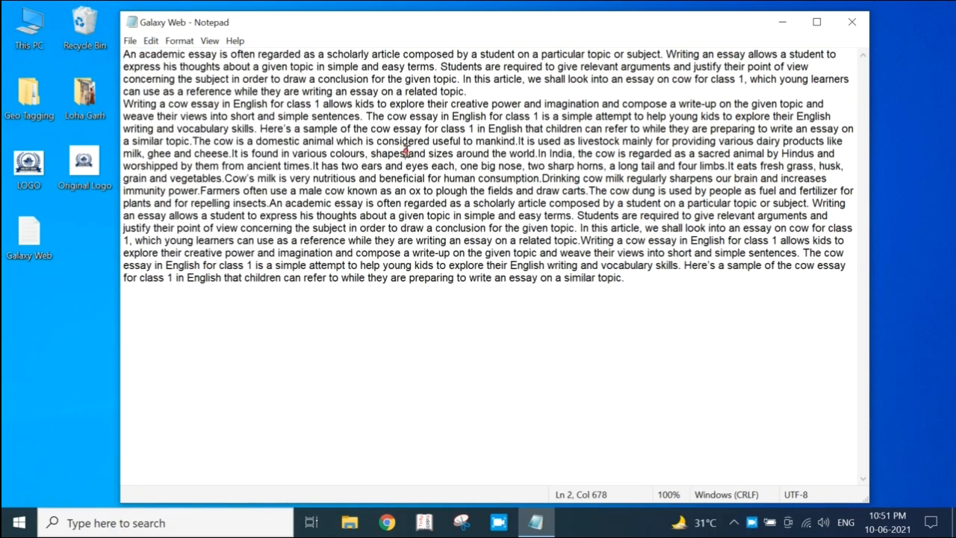
Add the sample text "haffkafafaflkjaaaaldasds" at the end of the last essay paragraph
left_click(664, 288)
type("haff")
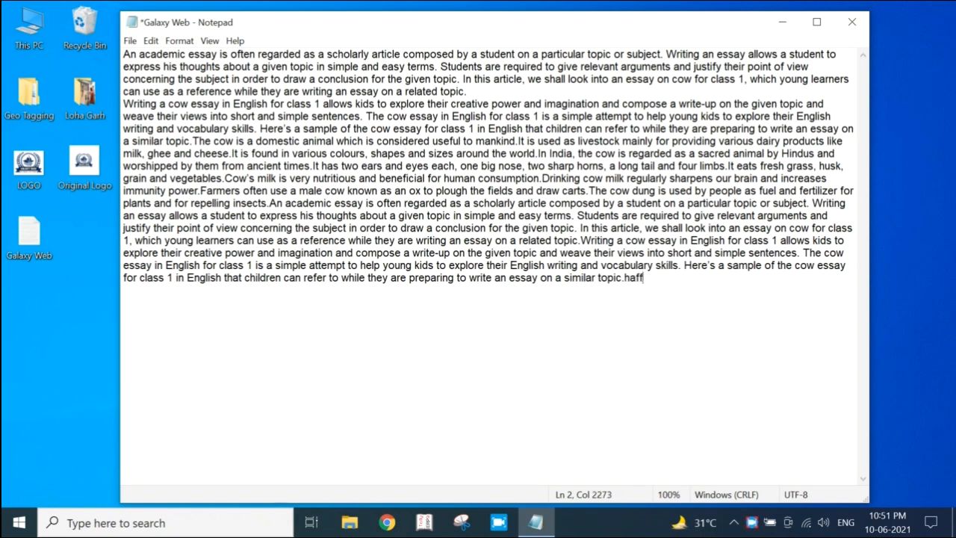
type("kafafaflkjaaaaldasds")
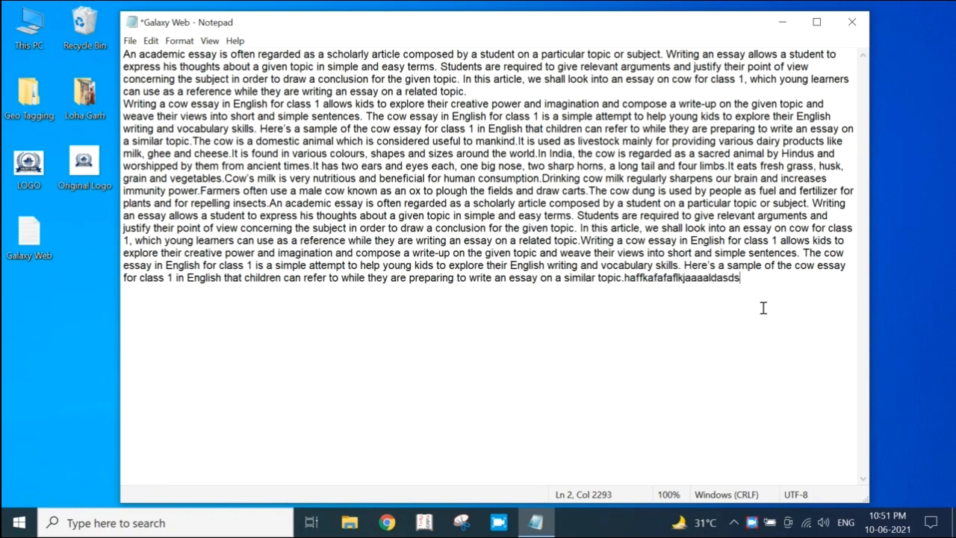
Undo the sample text added at the end of the essay and restore it with a second undo
key("ctrl+z")
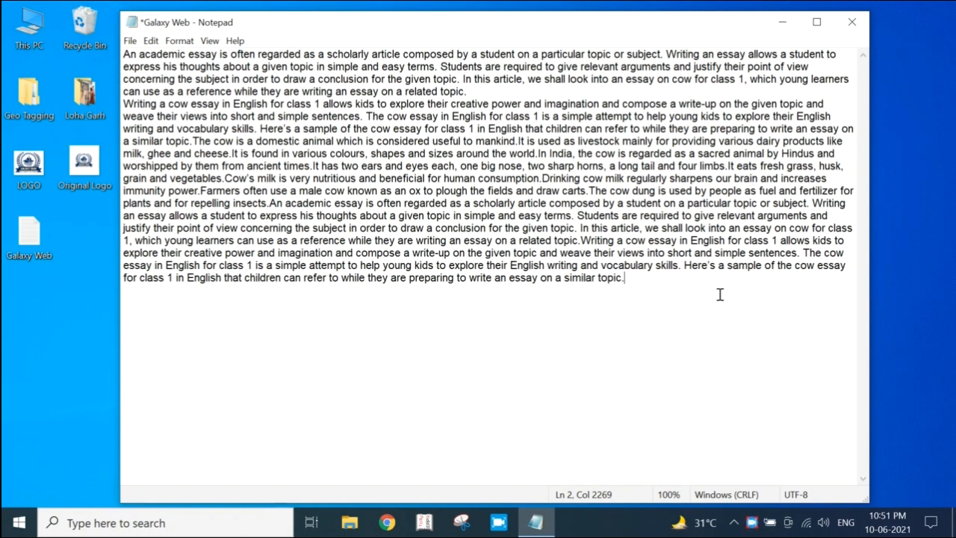
key("ctrl+z")
left_click(749, 277)
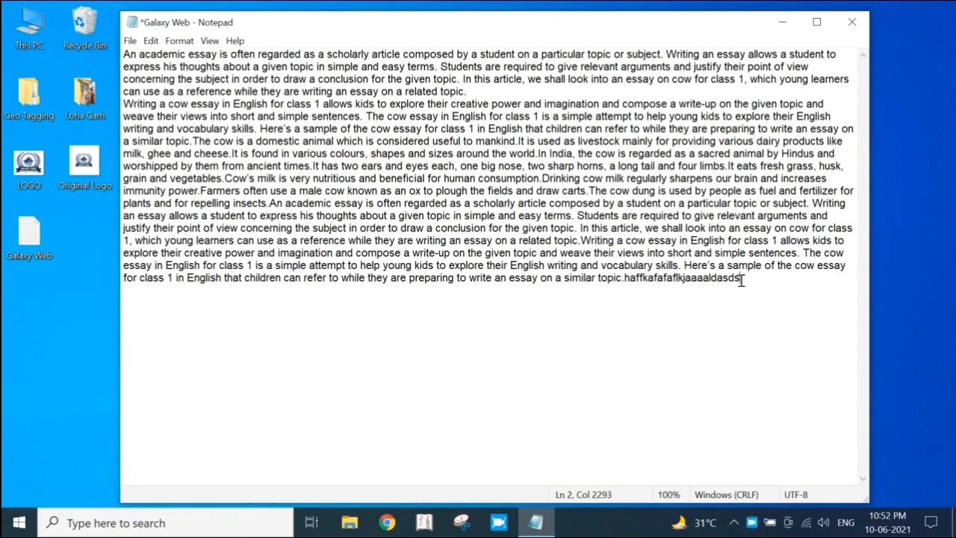
Clear the entire essay text from the document and undo the removal
left_click(150, 41)
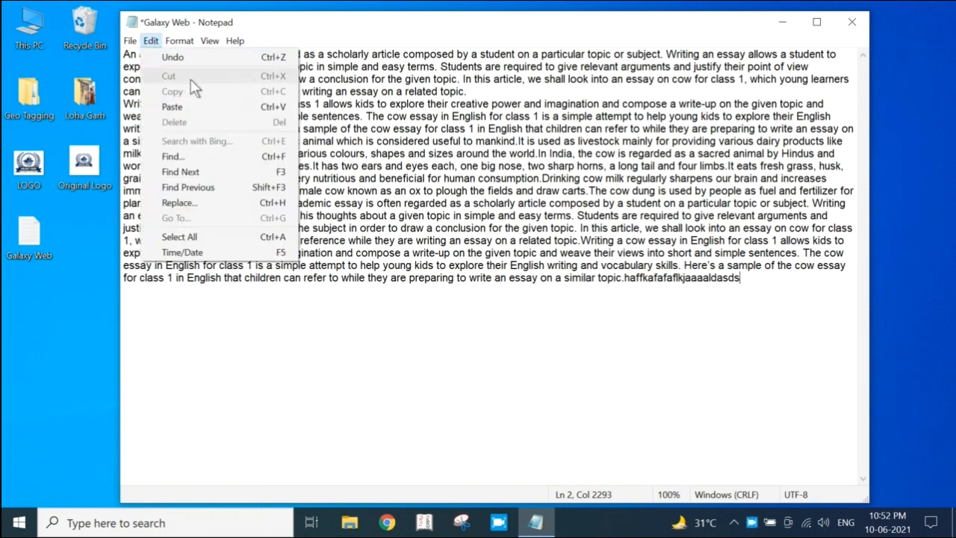
left_click(495, 142)
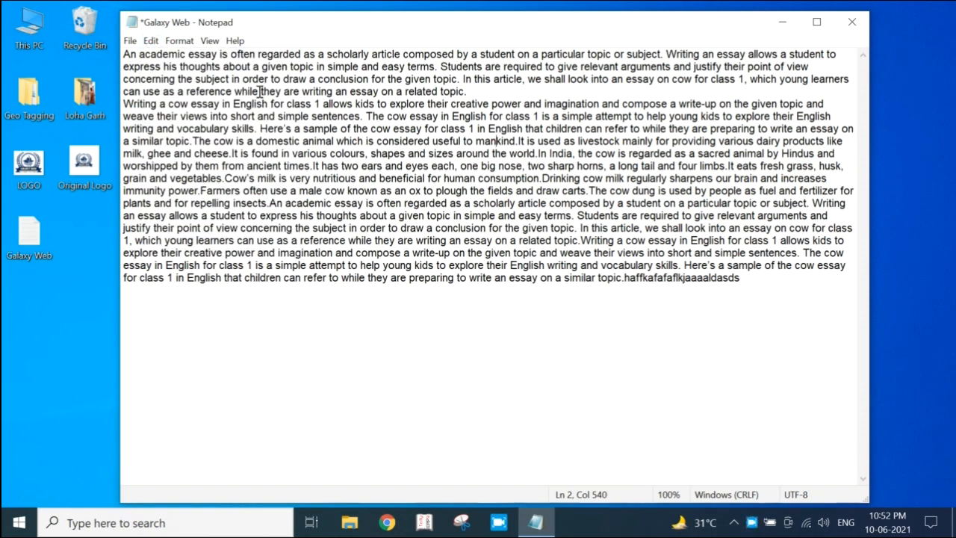
left_click_drag(124, 55, 754, 299)
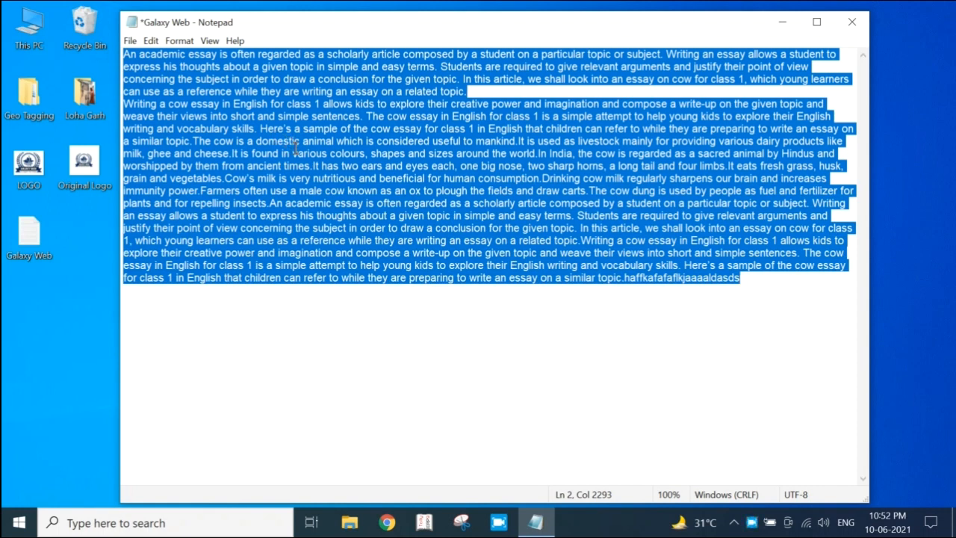
key("BackSpace")
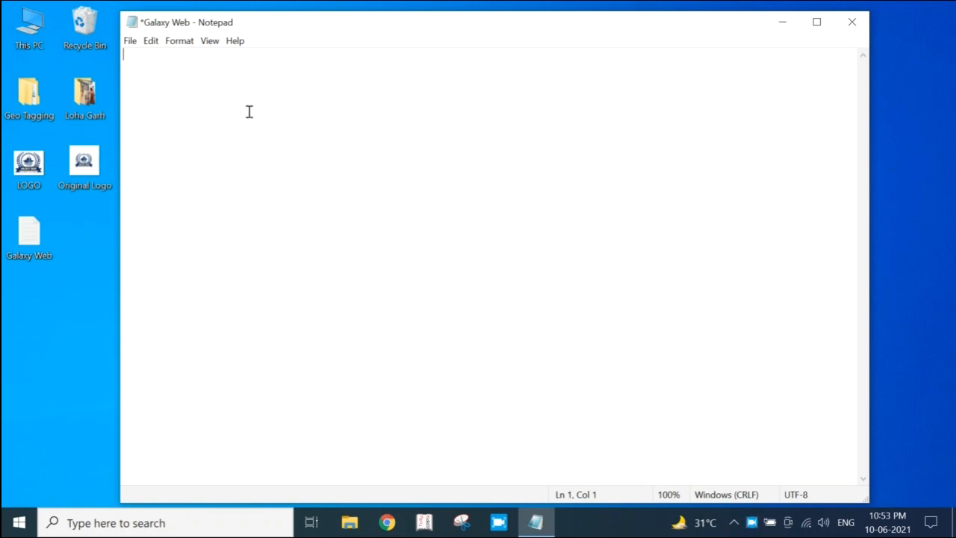
key("ctrl+z")
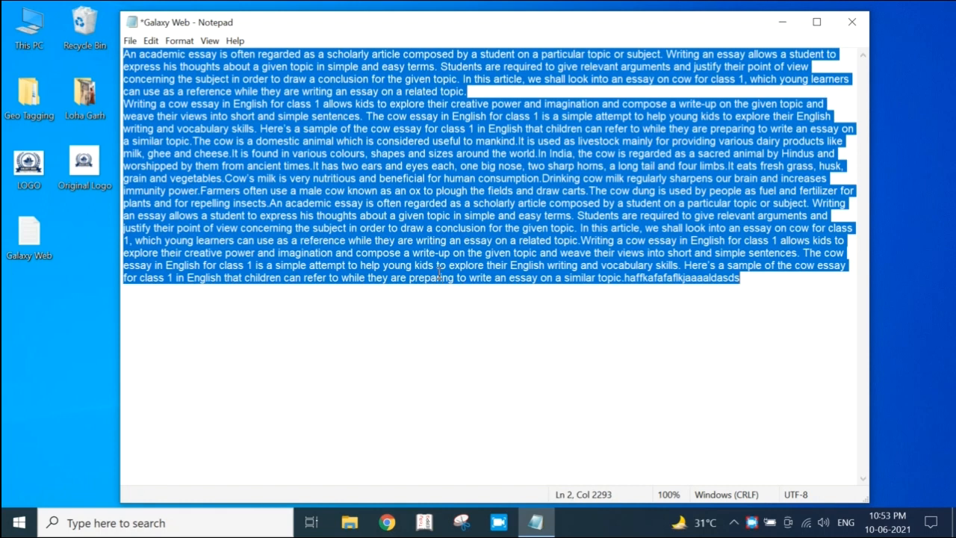
Paste a copy of the whole essay below a blank line after the last paragraph and undo the paste
left_click(129, 54)
left_click(151, 40)
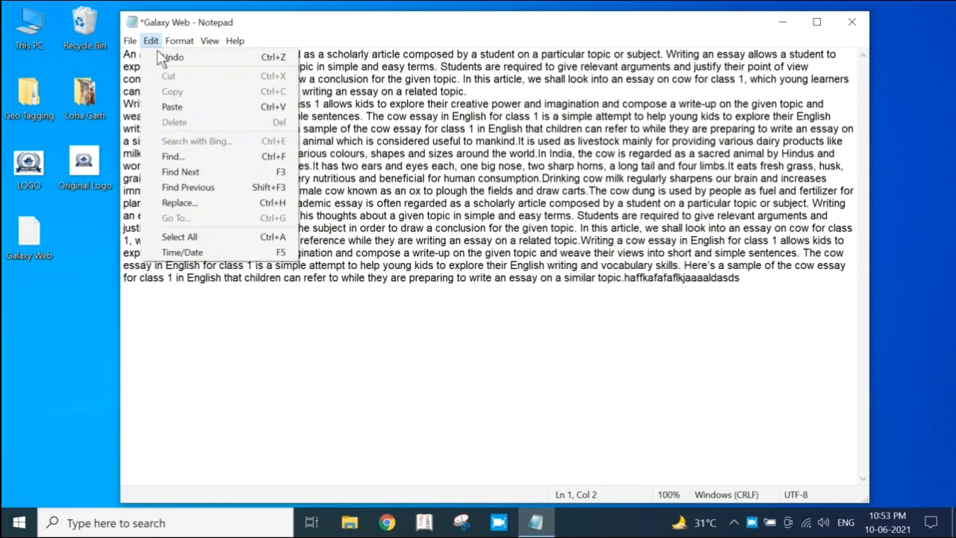
left_click(382, 92)
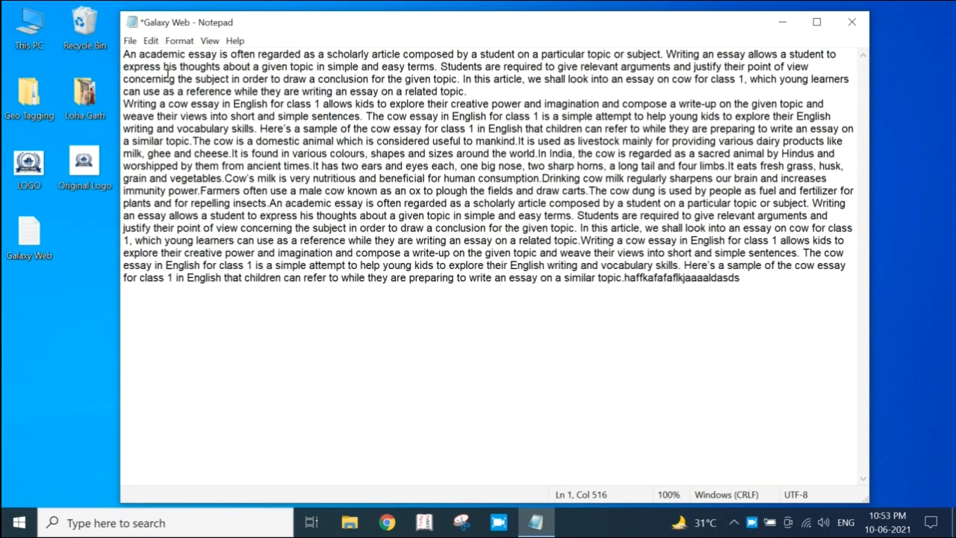
left_click_drag(129, 56, 776, 290)
key("ctrl+c")
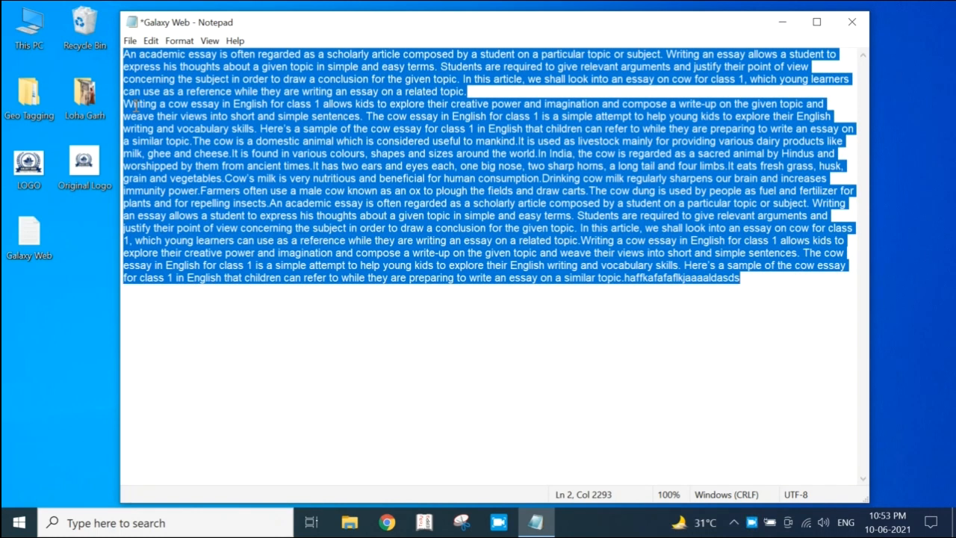
left_click(190, 260)
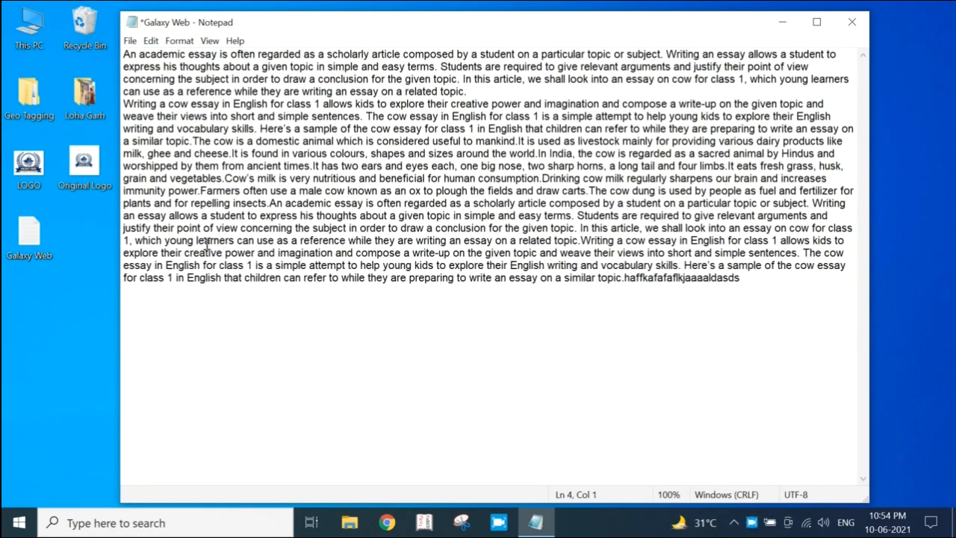
key("ctrl+v")
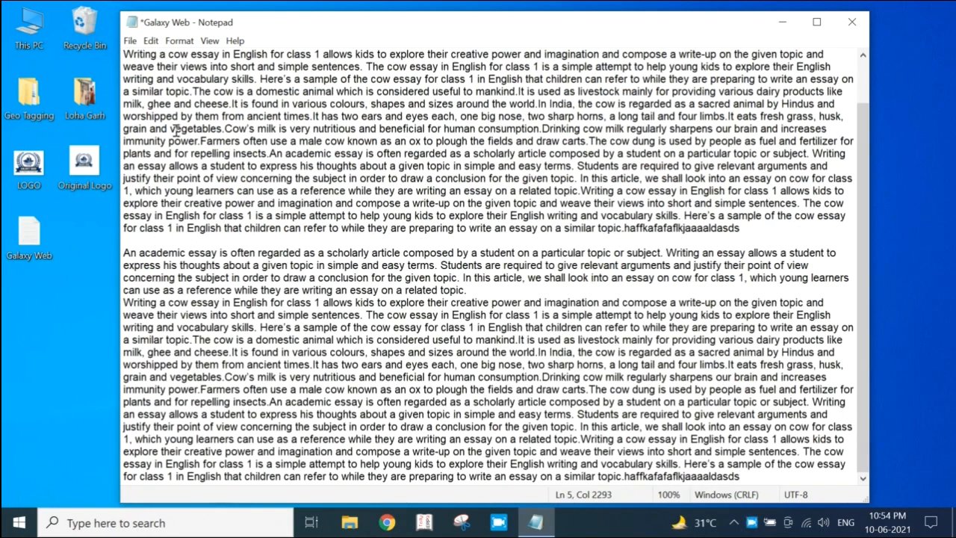
scroll(177, 127, "up", 2)
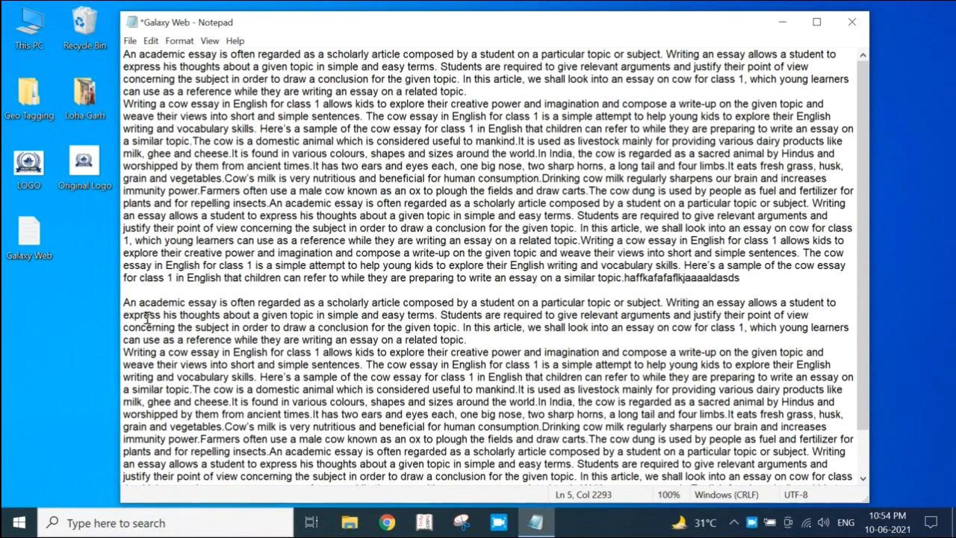
scroll(492, 277, "down", 1)
key("ctrl+z")
Paste the copied essay directly after "haffkafafaflkjaaaaldasds" and undo that paste
left_click(151, 40)
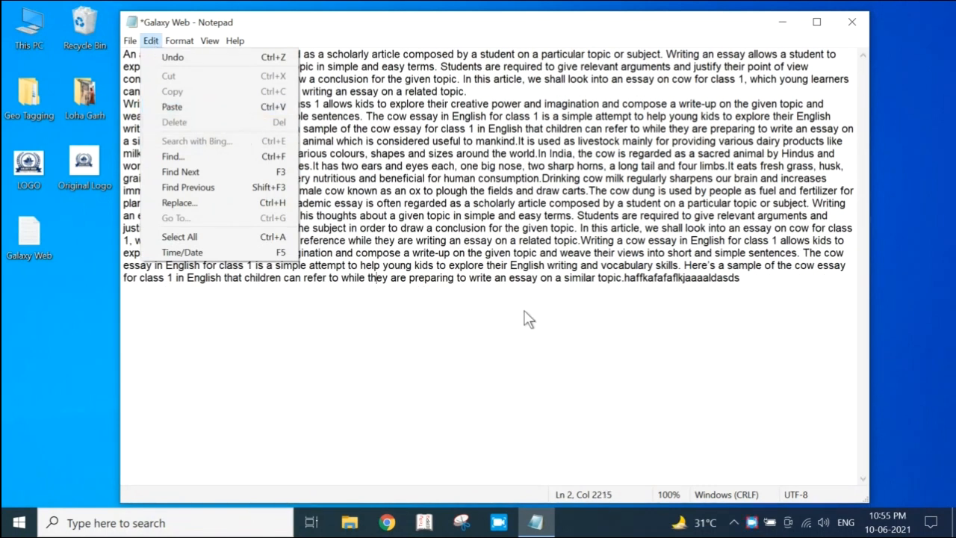
left_click(786, 281)
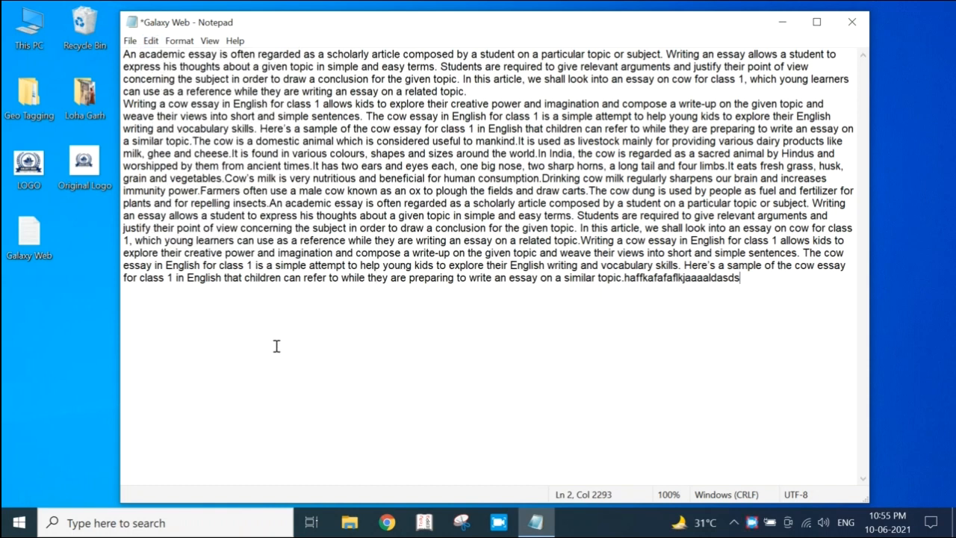
key("ctrl+v")
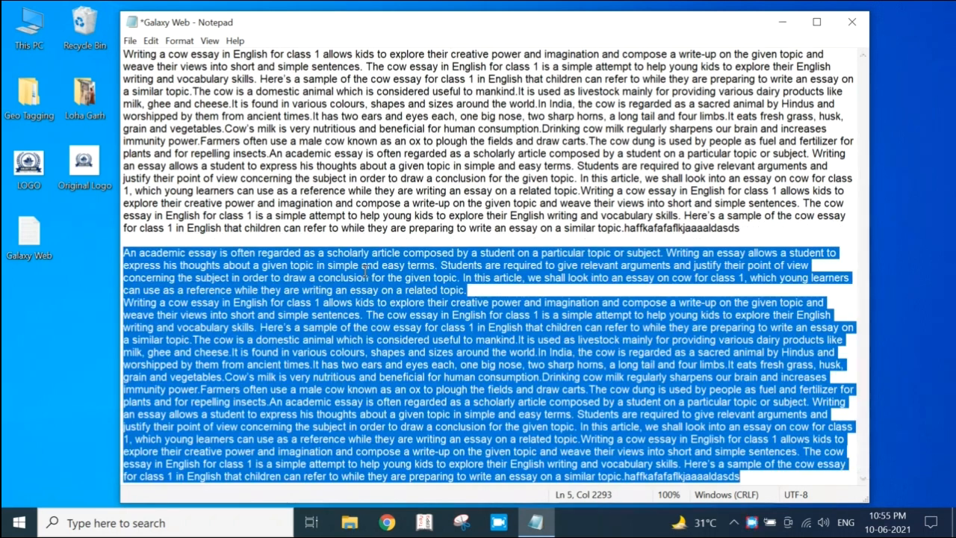
key("ctrl+z")
Select the phrase "a sample of the cow essay for class 1" in the second paragraph and clear the selection
left_click(150, 40)
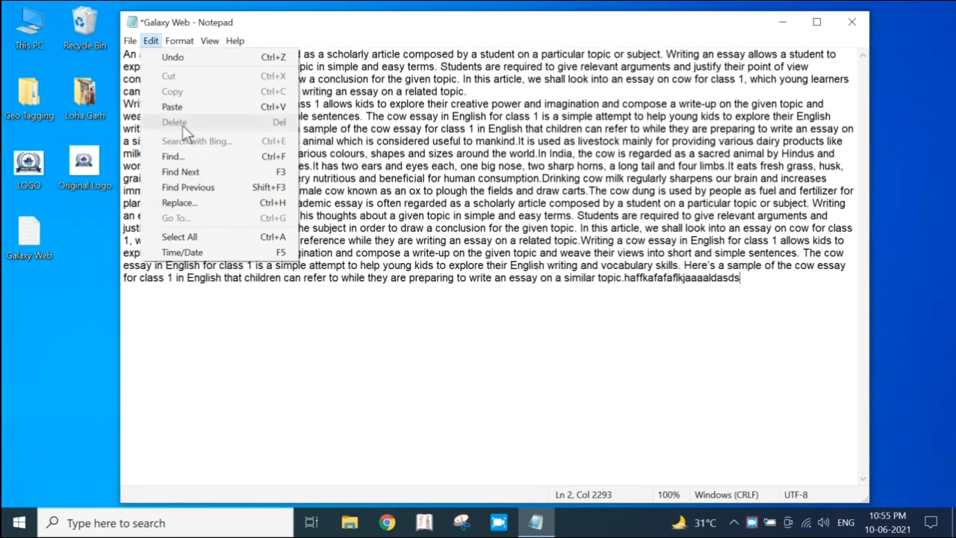
left_click(427, 162)
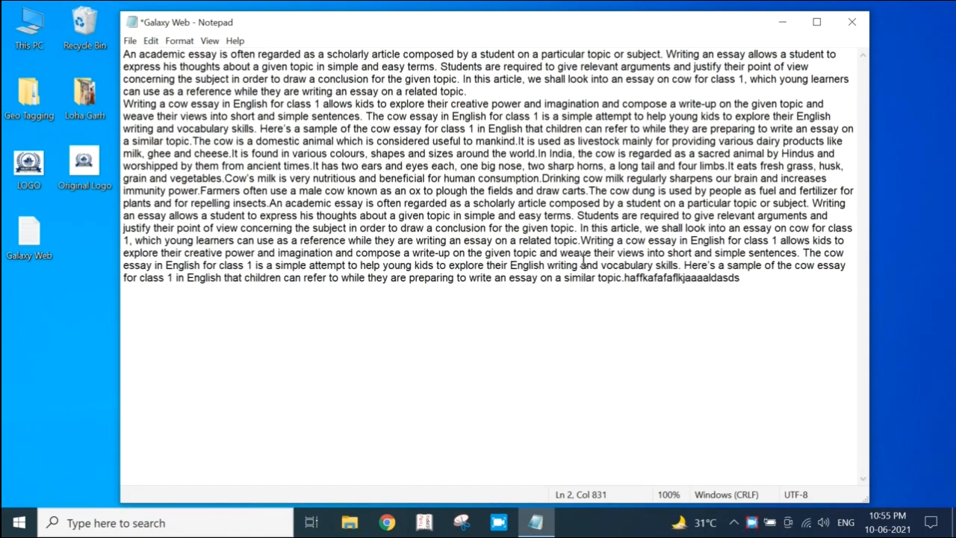
left_click_drag(294, 128, 471, 130)
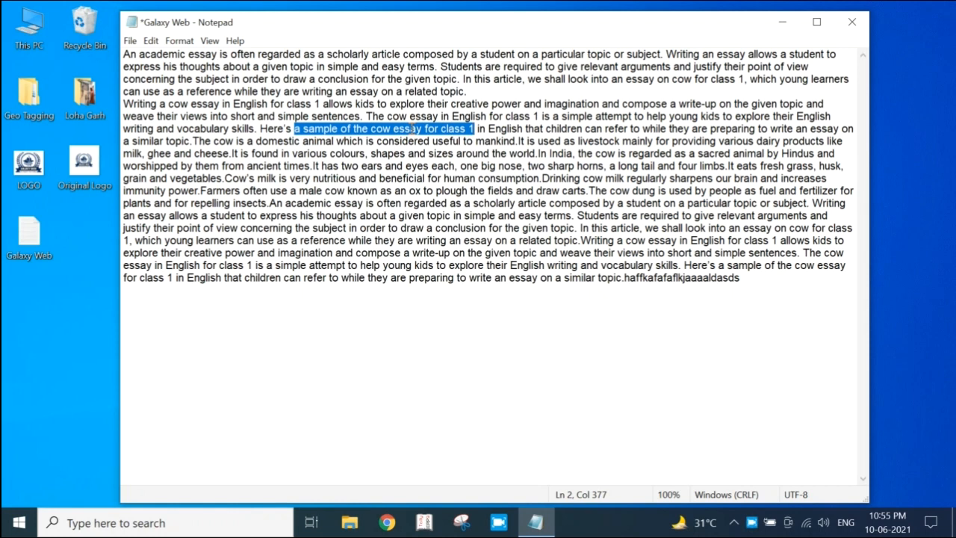
left_click_drag(325, 178, 328, 169)
left_click(247, 97)
Run a Bing search from Notepad for the word "power" in the second paragraph and minimize the browser
left_click(156, 44)
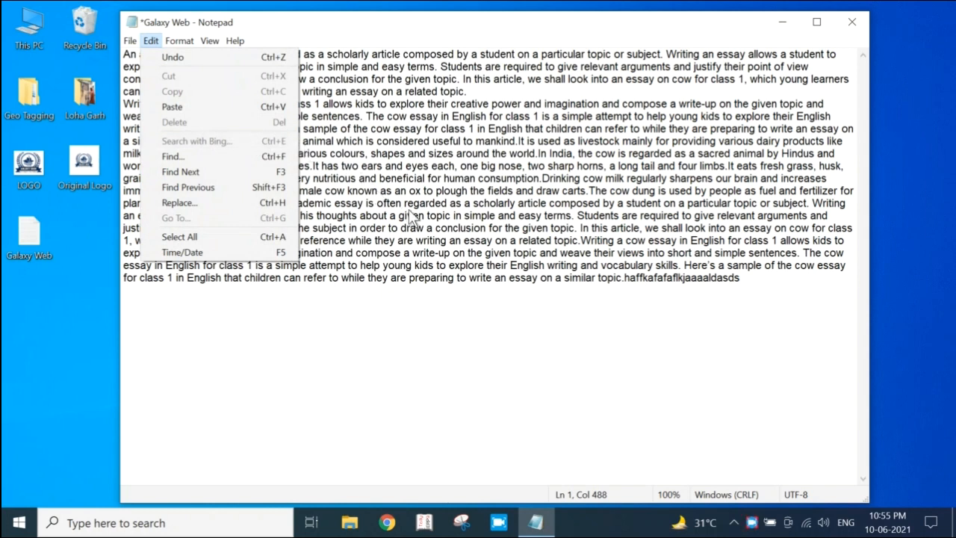
left_click(528, 228)
left_click_drag(492, 105, 524, 107)
left_click(505, 112)
left_click(151, 40)
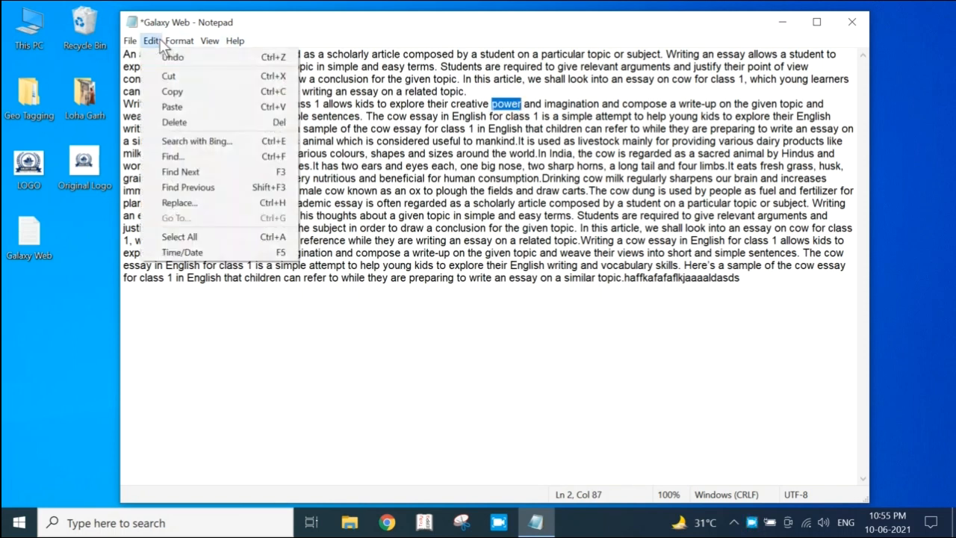
left_click(205, 140)
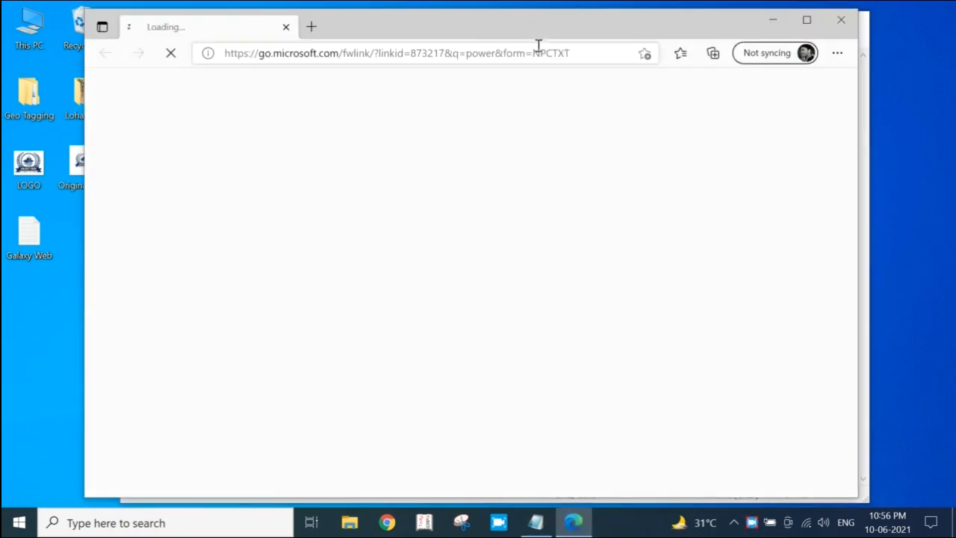
left_click(773, 20)
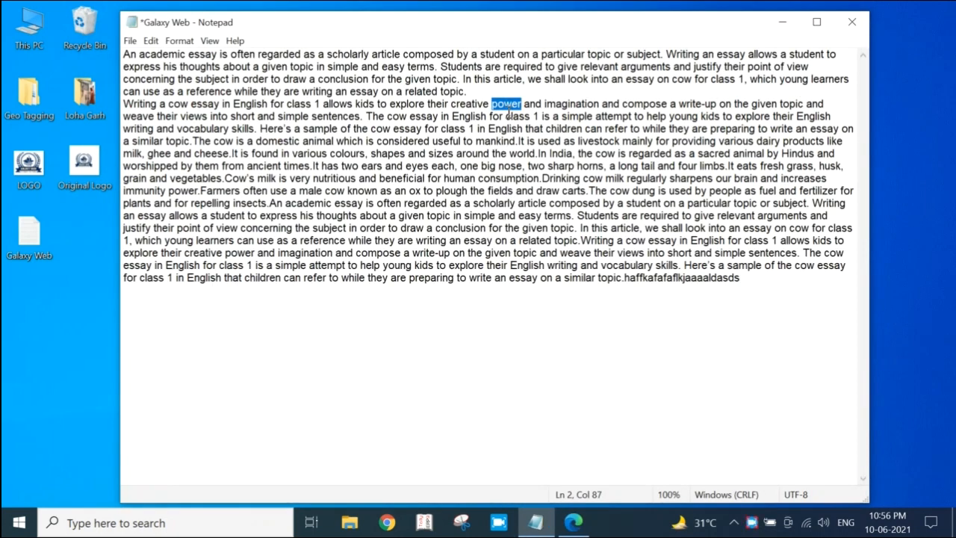
Switch back to Microsoft Edge, look through the Bing results for "power" and close the browser
left_click(573, 522)
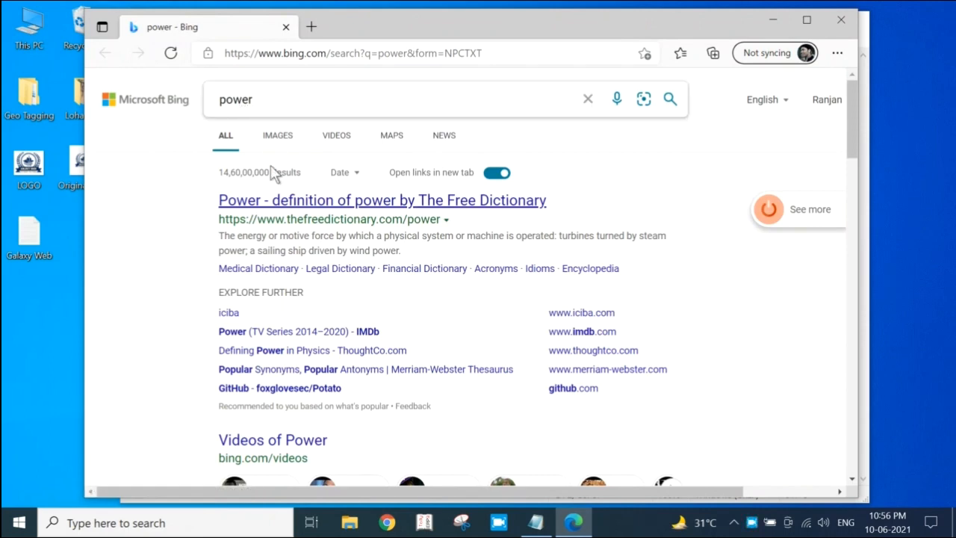
scroll(313, 314, "down", 10)
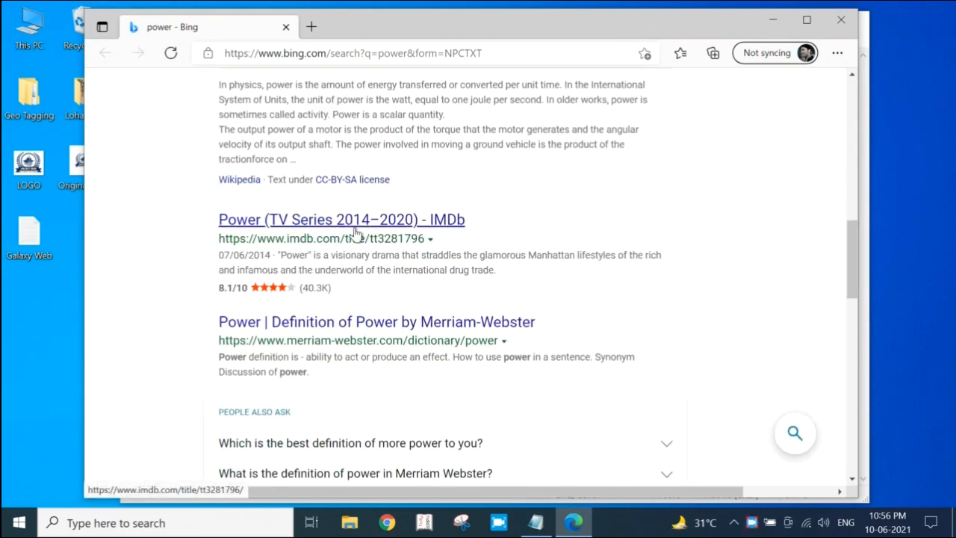
scroll(351, 238, "up", 7)
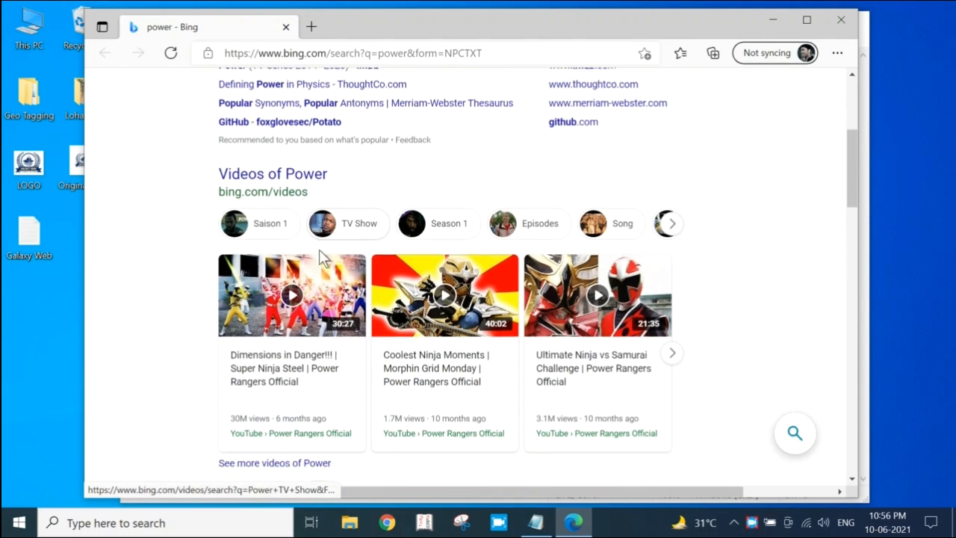
scroll(320, 253, "down", 1)
left_click(840, 20)
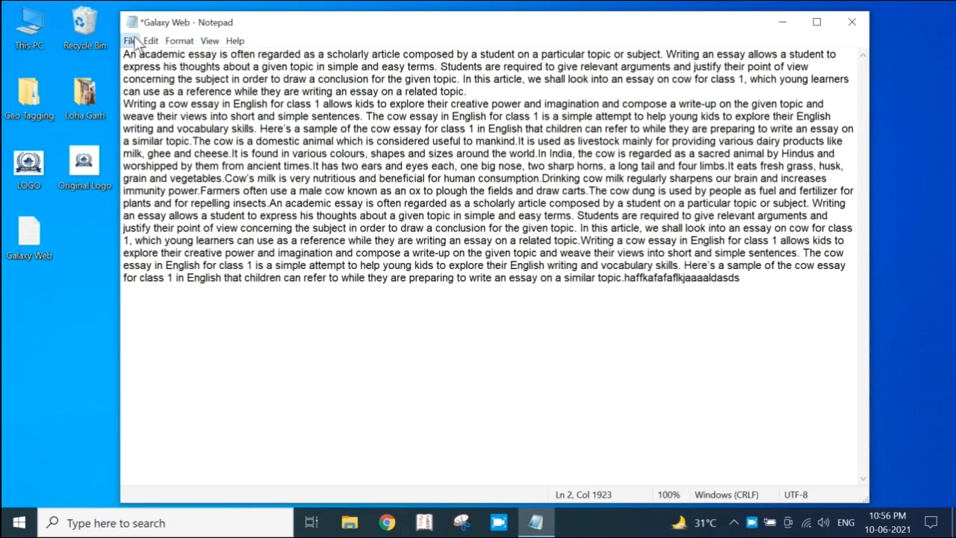
Open the Find dialog and place it in the empty area below the essay text
left_click(150, 40)
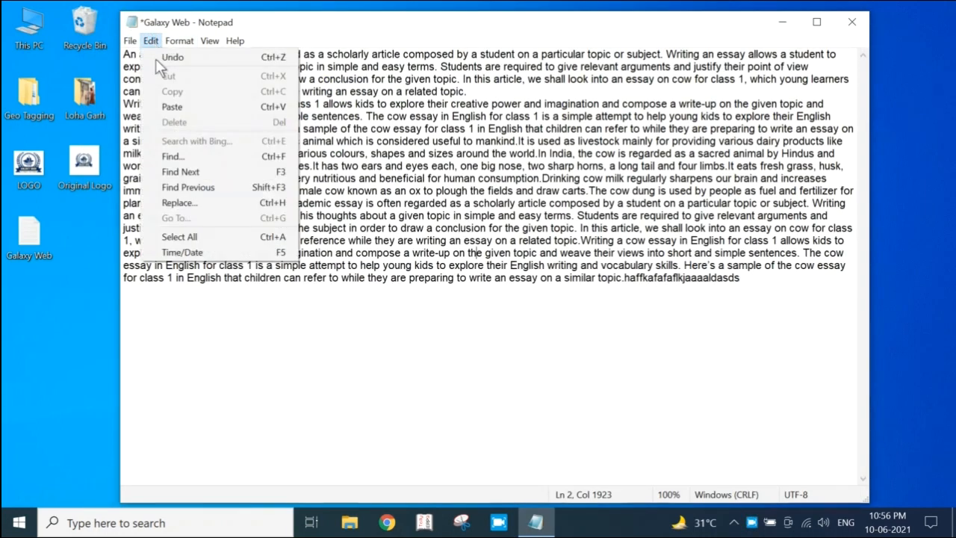
left_click(424, 202)
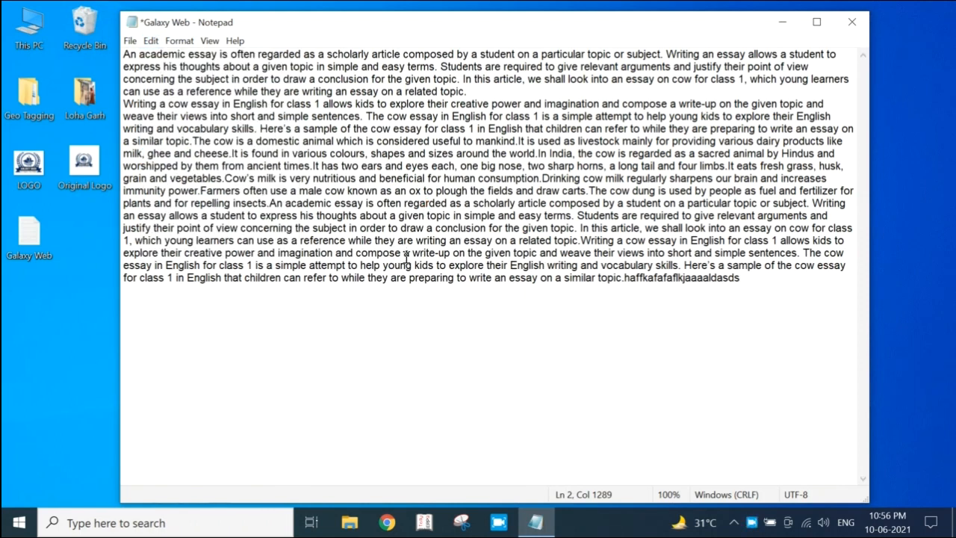
key("ctrl+f")
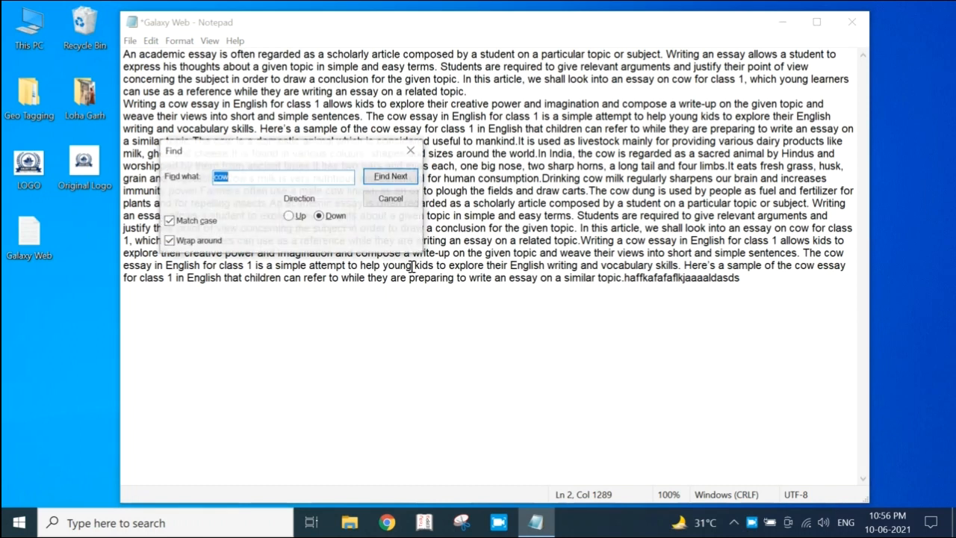
left_click_drag(292, 150, 476, 306)
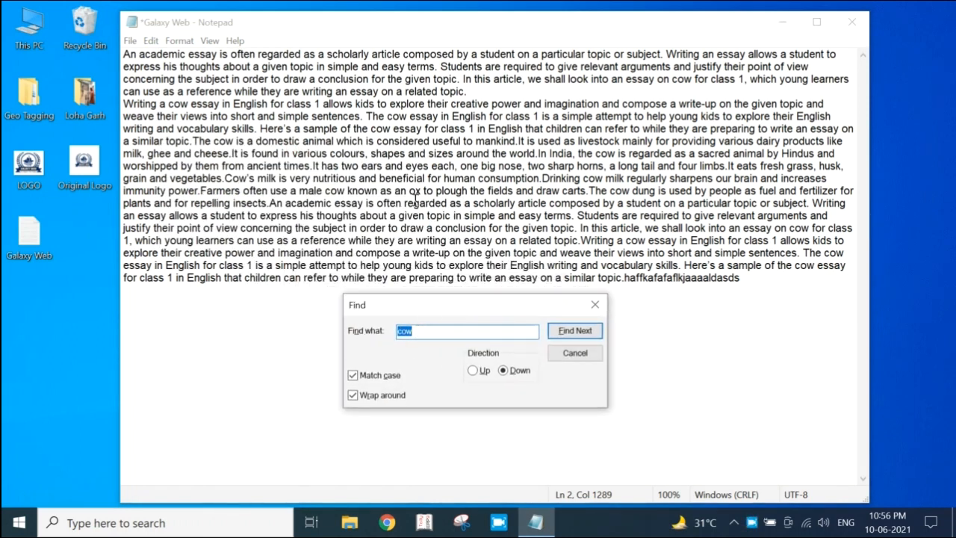
left_click_drag(499, 297, 483, 309)
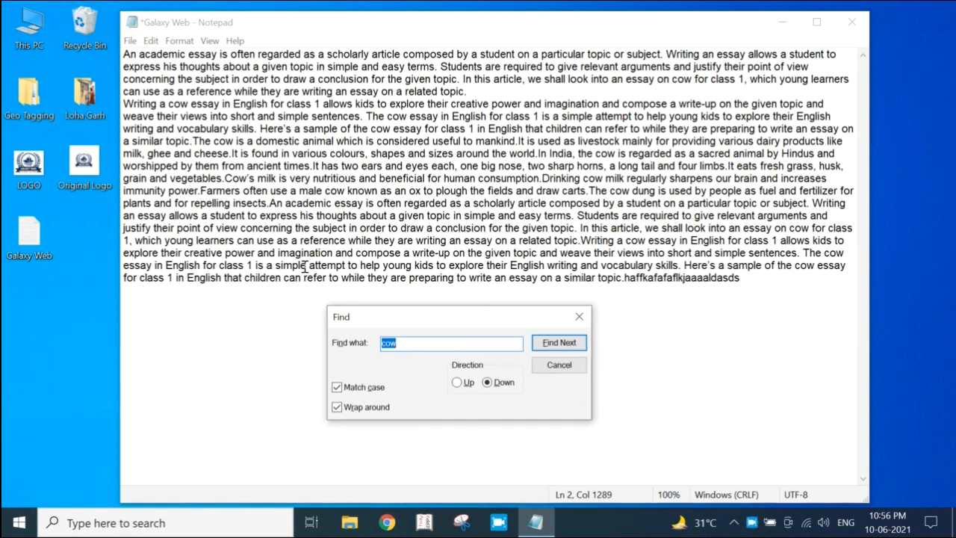
Search downward through the essay for the word "simple"
left_click(425, 340)
key("BackSpace")
key("BackSpace")
type("simple")
left_click(561, 343)
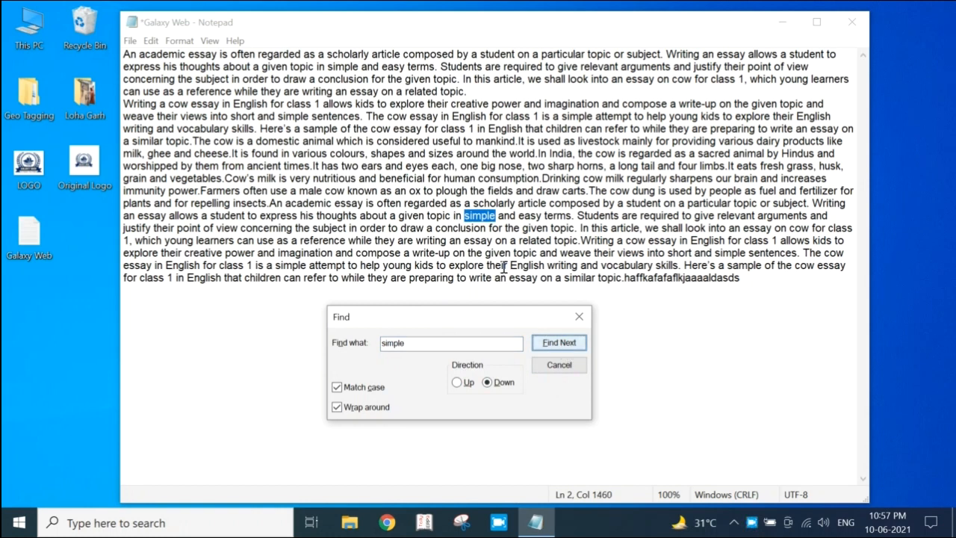
Step through the further occurrences of "simple" in the essay with Find Next
left_click(567, 343)
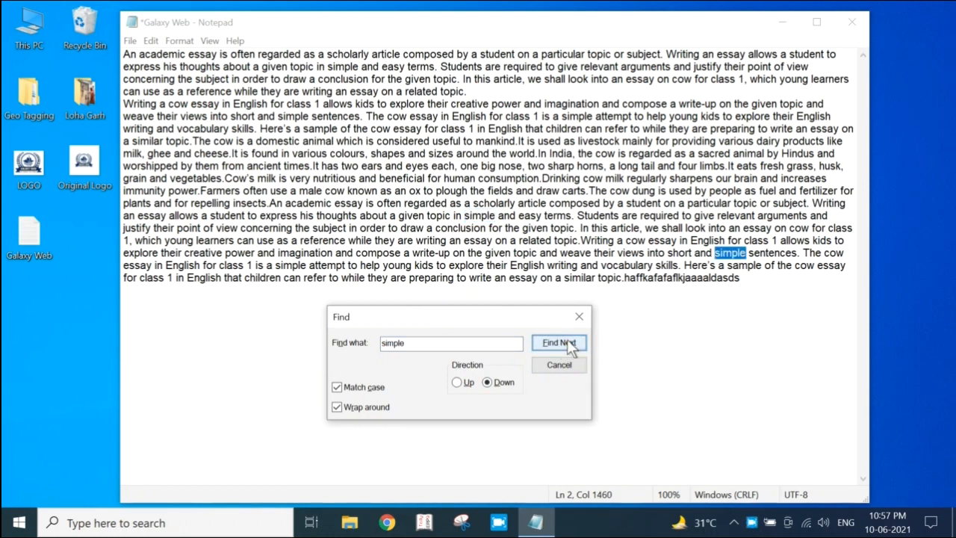
left_click(566, 342)
left_click(566, 341)
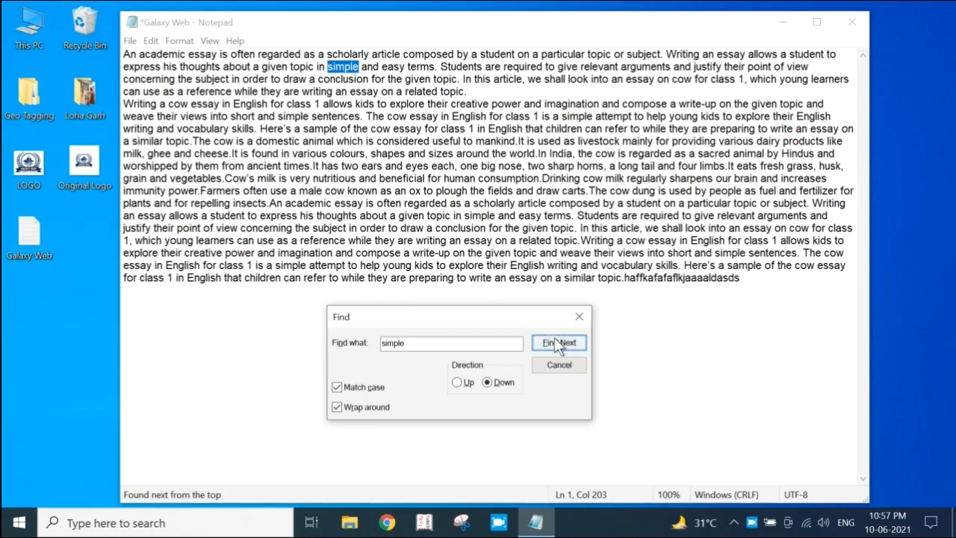
left_click(555, 342)
left_click(555, 342)
left_click(556, 342)
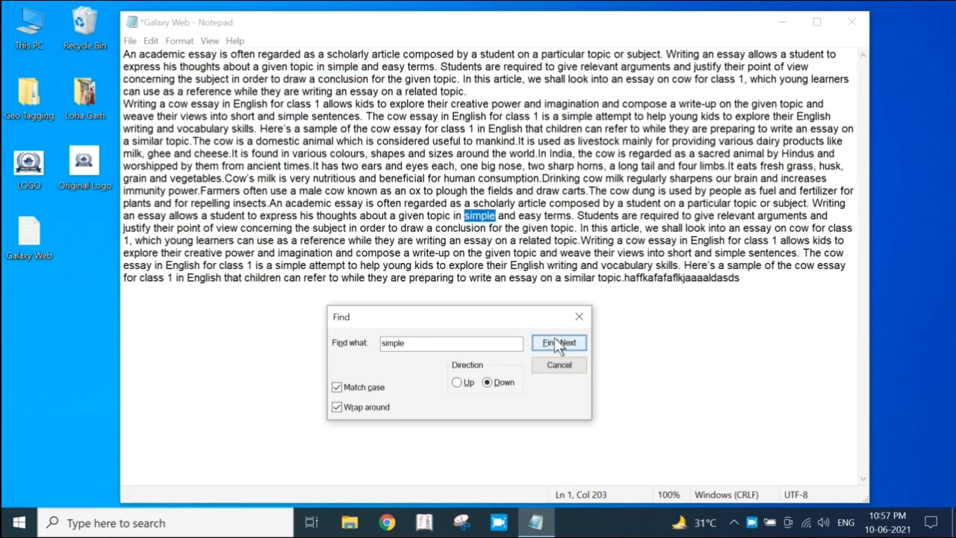
left_click(555, 341)
left_click(555, 342)
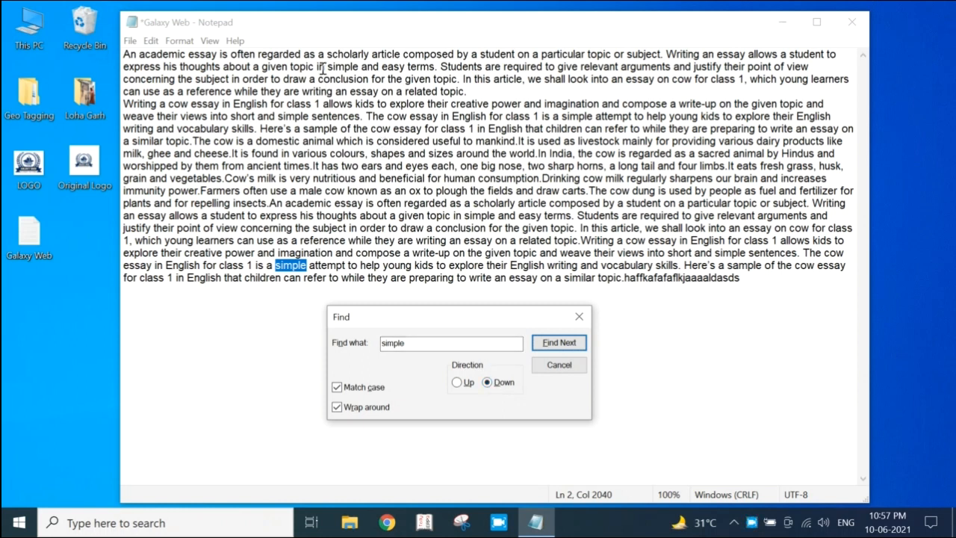
Switch the search direction to Up and step back through the occurrences of "simple" in the essay
left_click(456, 381)
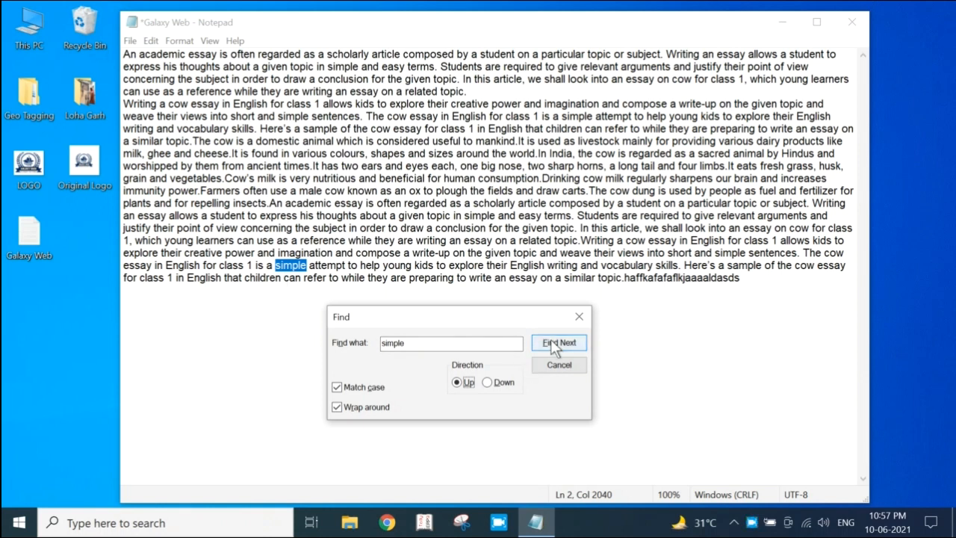
left_click(553, 343)
left_click(551, 343)
left_click(552, 343)
left_click(552, 344)
Set the search direction back to Down and step forward through the occurrences of "simple", wrapping around to the essay's beginning
left_click(488, 383)
left_click(554, 344)
left_click(553, 343)
left_click(553, 344)
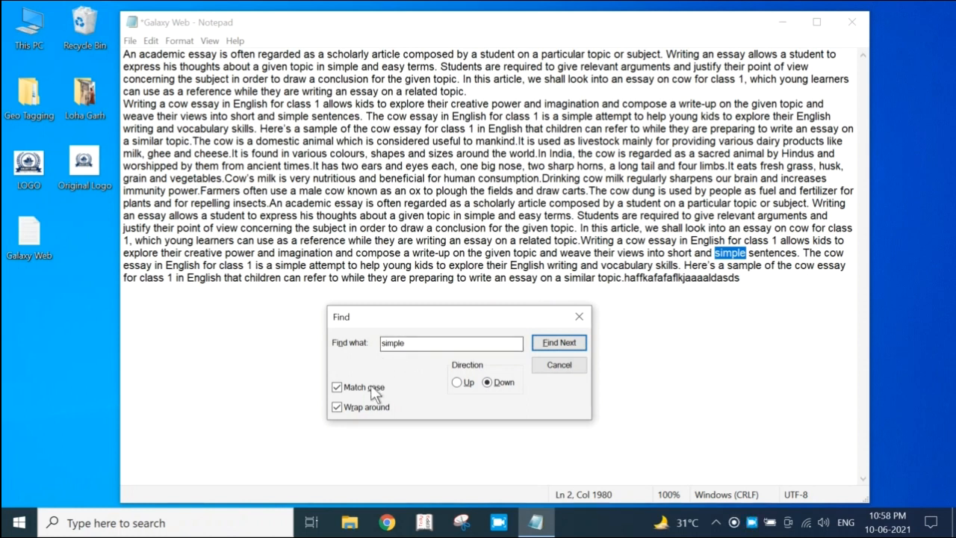
left_click(566, 346)
left_click(555, 343)
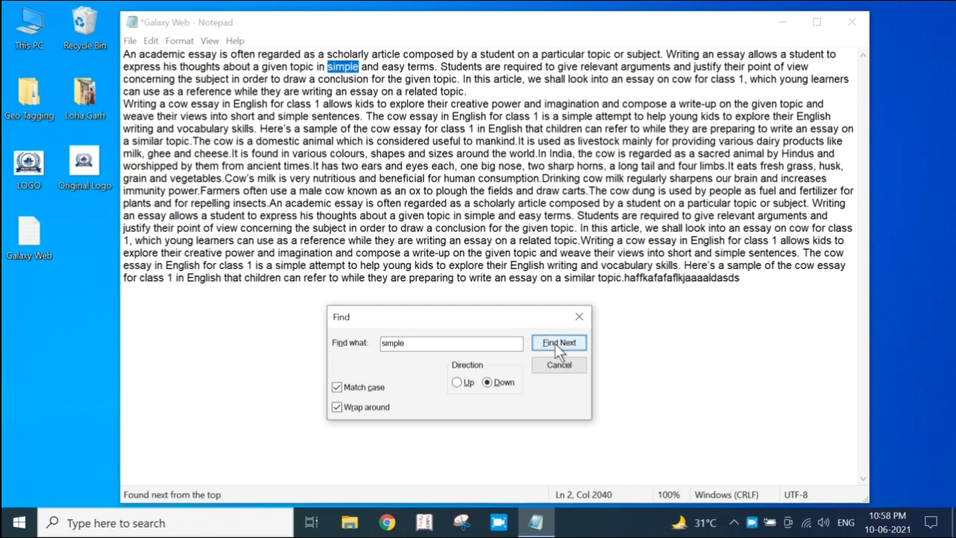
left_click(556, 343)
left_click(548, 345)
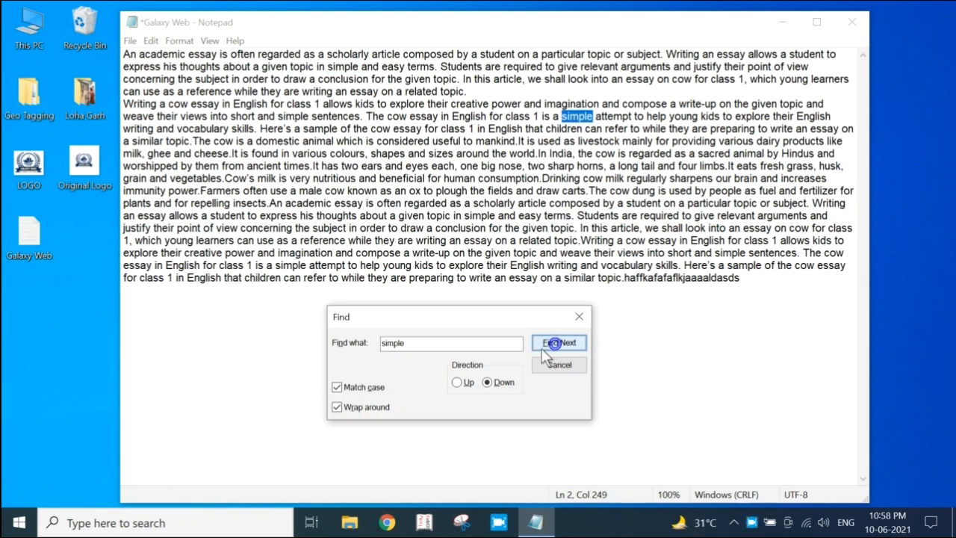
Replace the search term with the capitalized word "Cow" and search downward for it with Match case on
left_click(419, 343)
key("BackSpace")
key("BackSpace")
key("BackSpace")
key("BackSpace")
key("BackSpace")
key("BackSpace")
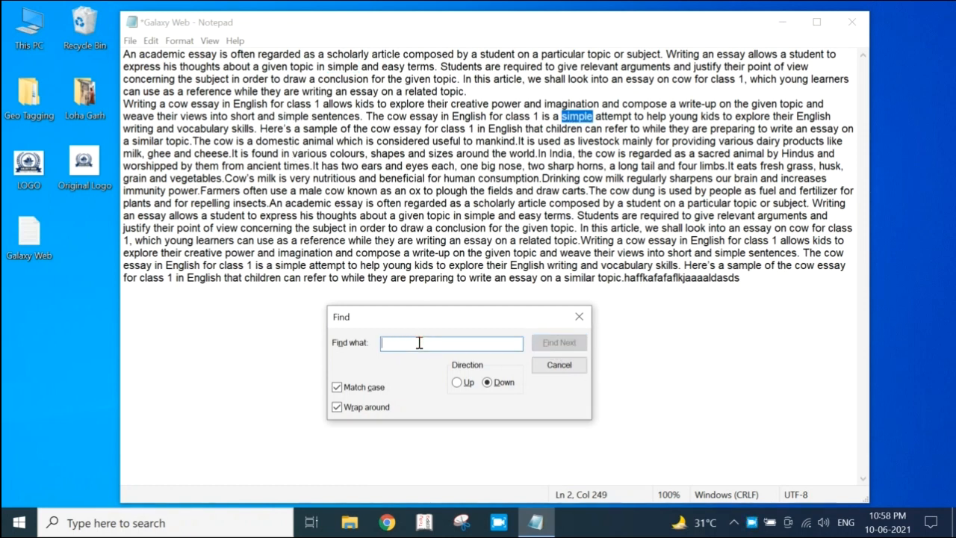
key("ctrl+z")
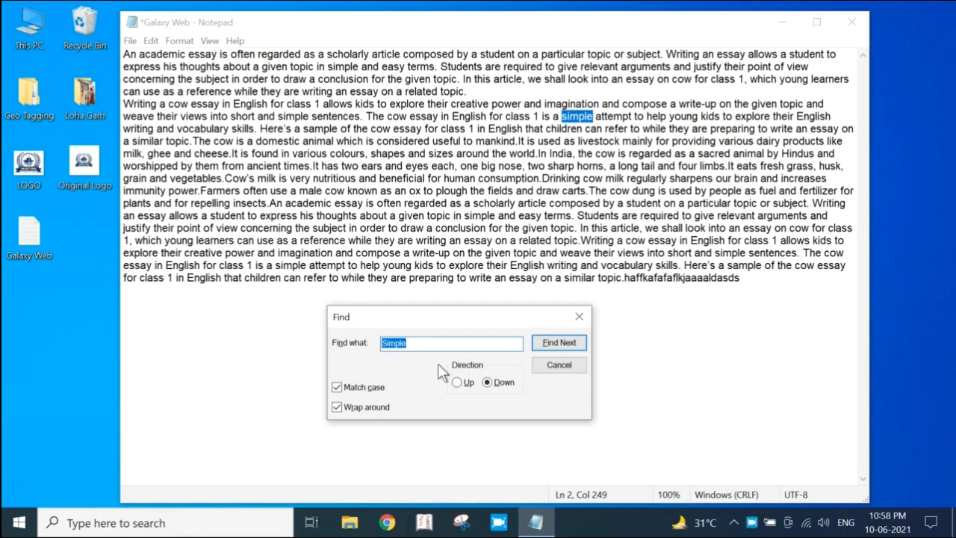
key("BackSpace")
type("Cow")
left_click(561, 340)
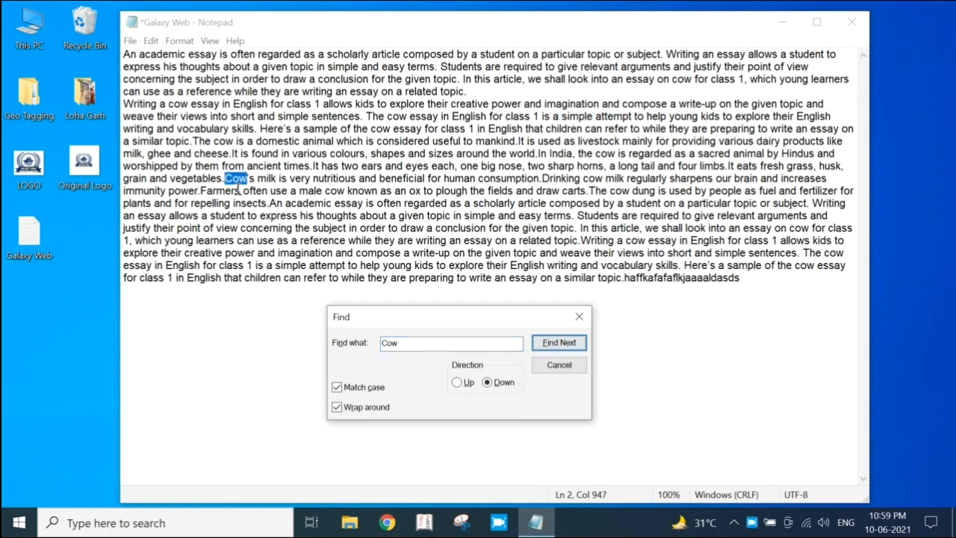
left_click(556, 342)
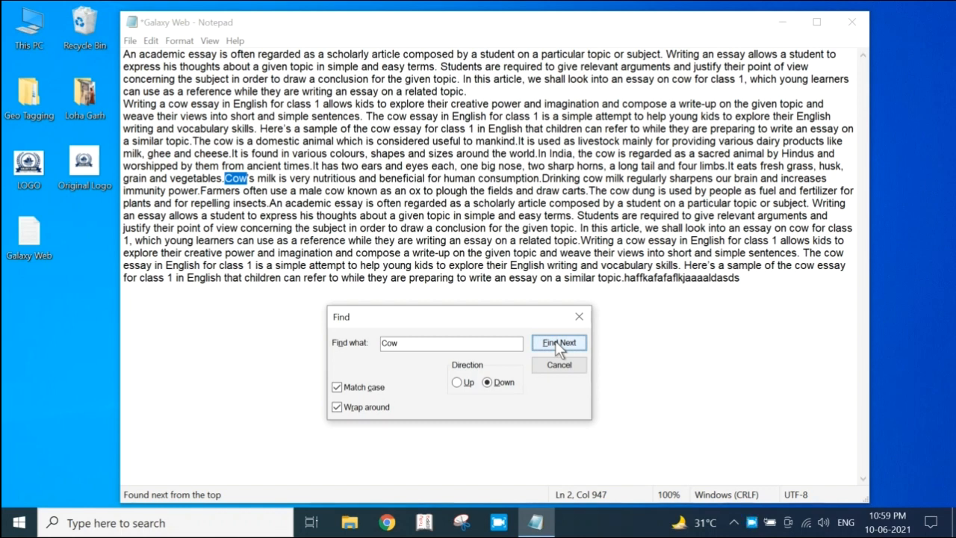
Change the search term to "English" and find its occurrences downward with Match case on
left_click_drag(443, 344, 358, 349)
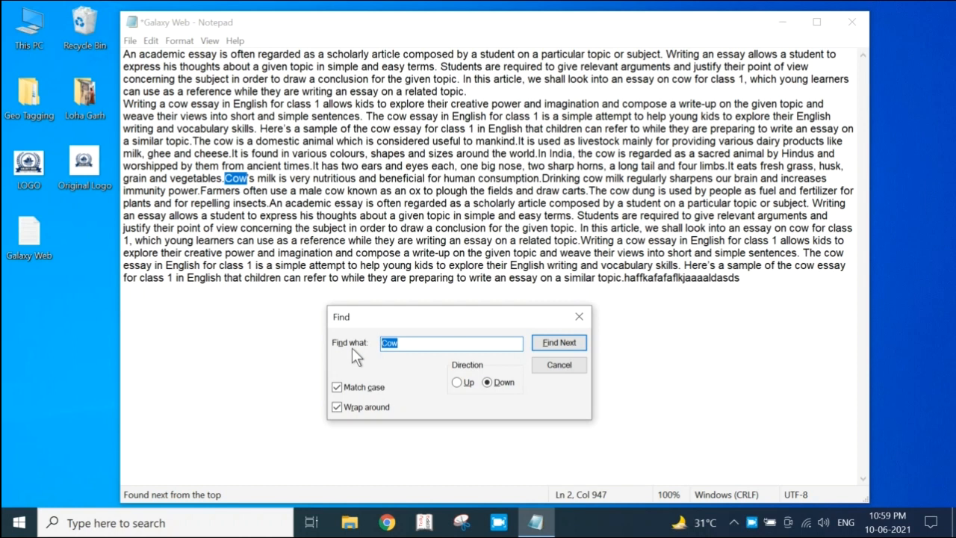
type("English")
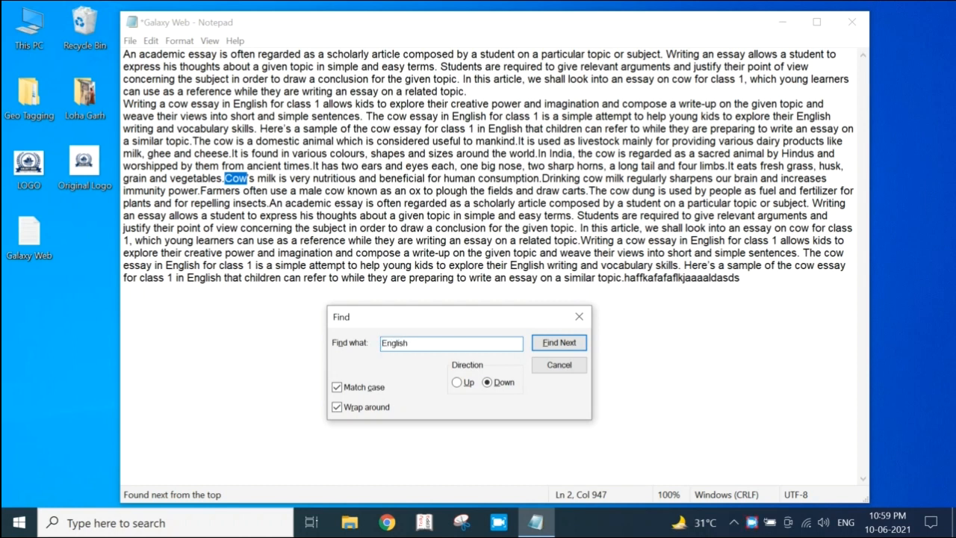
left_click(561, 342)
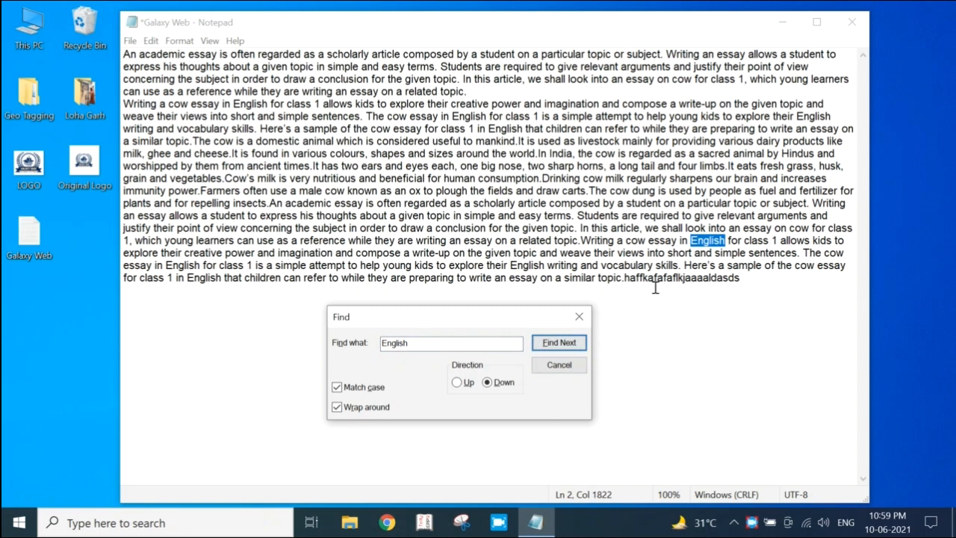
left_click(575, 340)
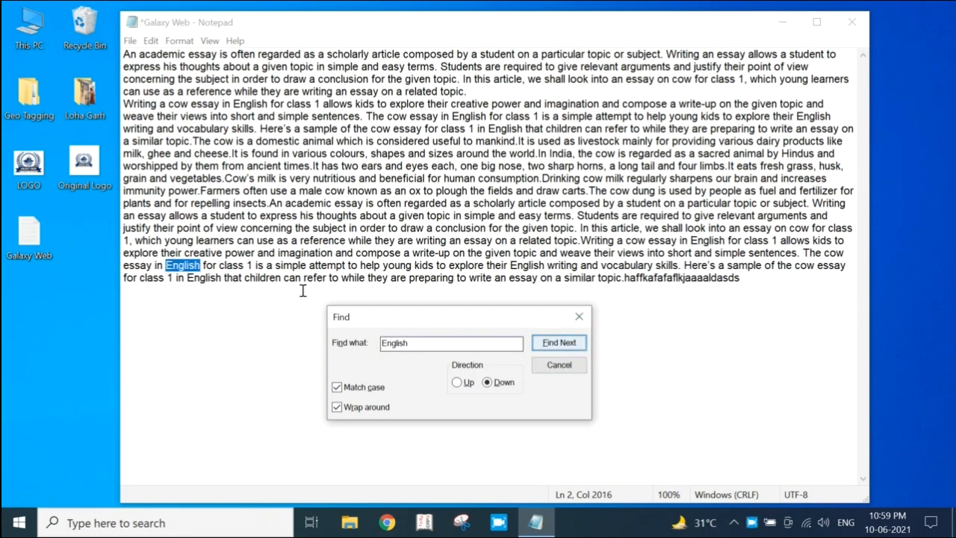
left_click(564, 343)
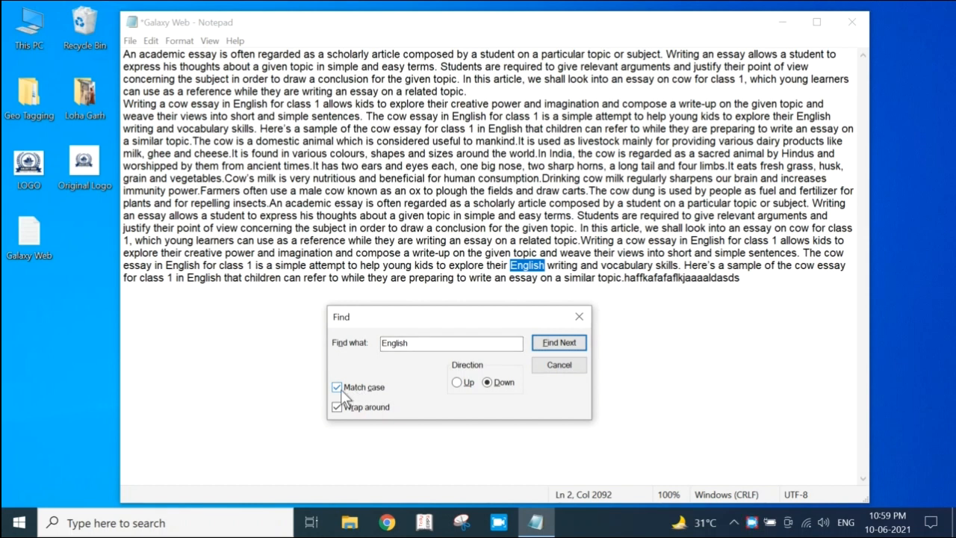
key("Return")
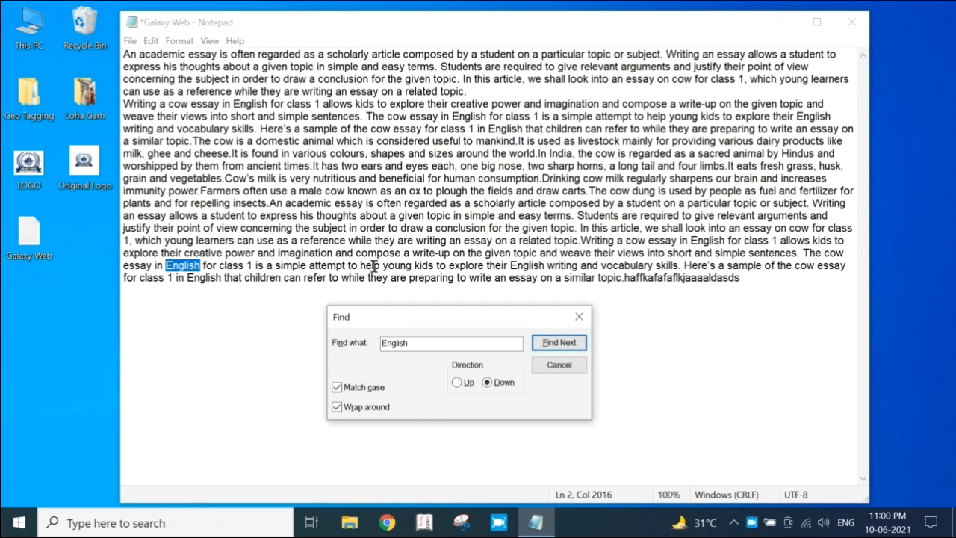
Cycle repeatedly through all occurrences of "English" with Wrap around on, continuing from the end to the start of the essay
left_click(558, 343)
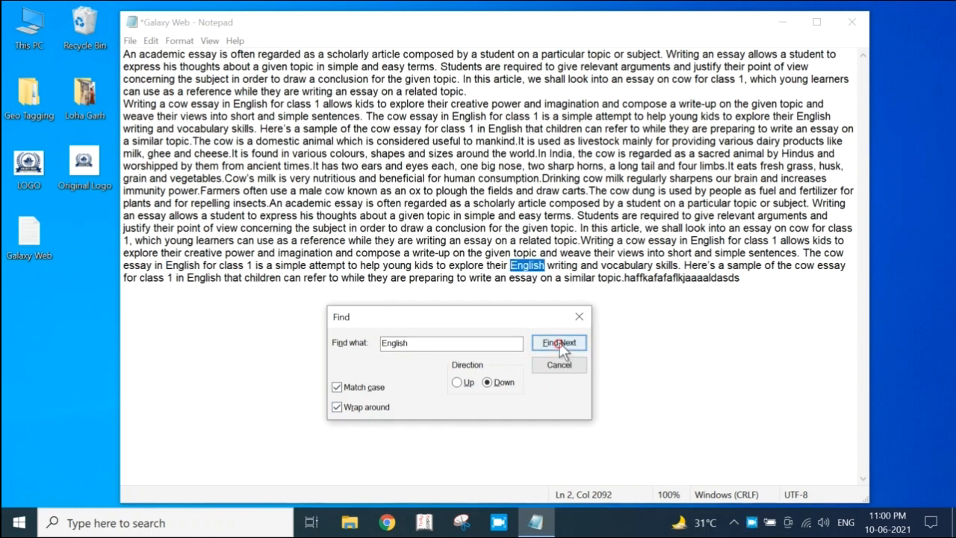
left_click(559, 343)
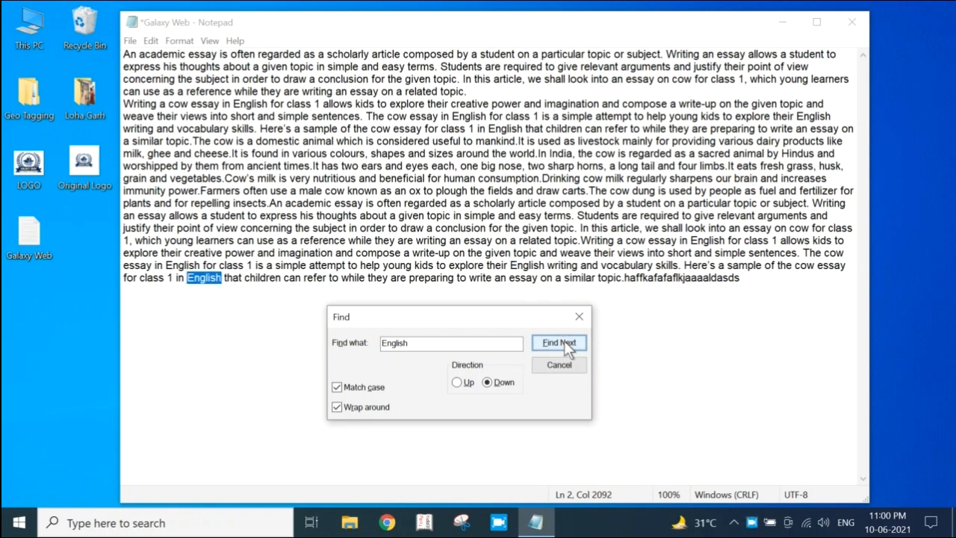
left_click(564, 342)
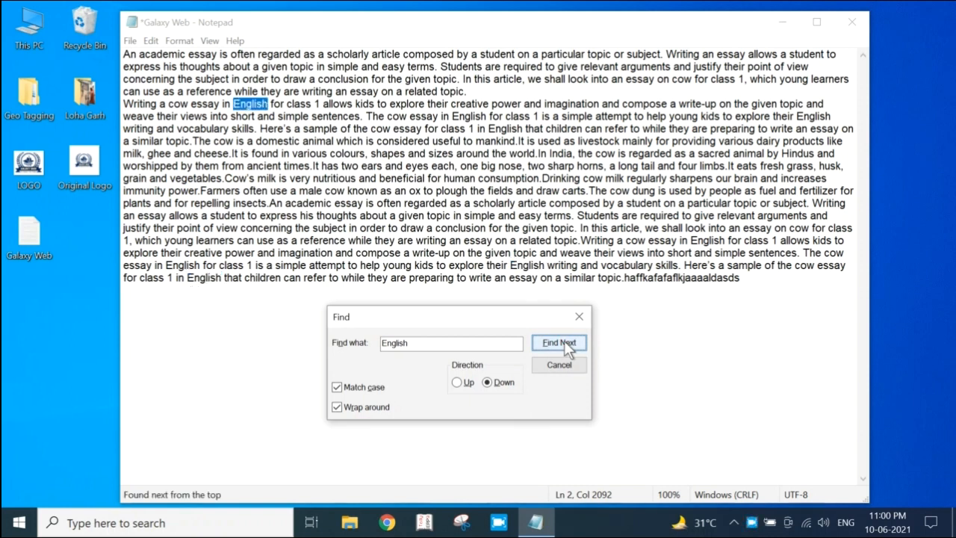
left_click(564, 341)
left_click(564, 341)
left_click(563, 341)
left_click(563, 341)
left_click(564, 341)
left_click(563, 341)
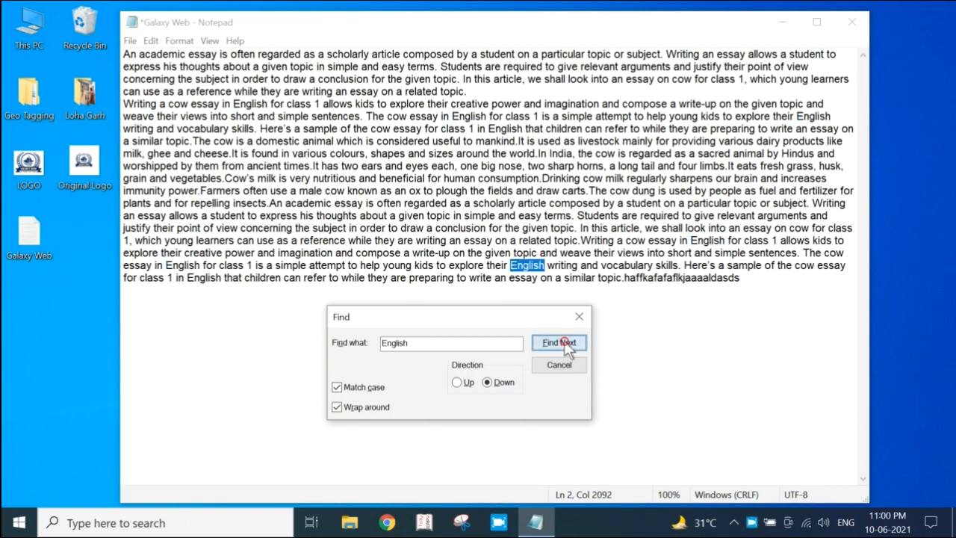
left_click(564, 341)
left_click(564, 341)
left_click(564, 341)
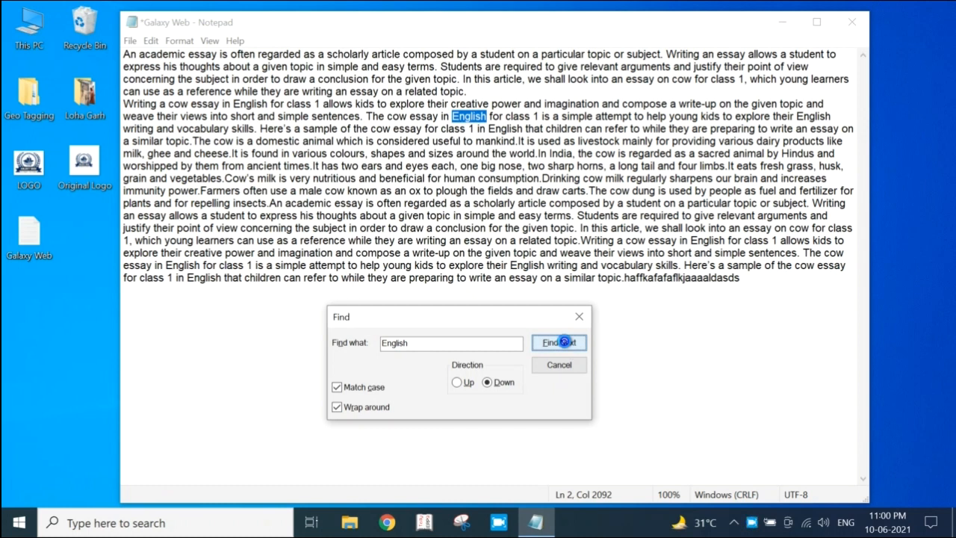
left_click(564, 342)
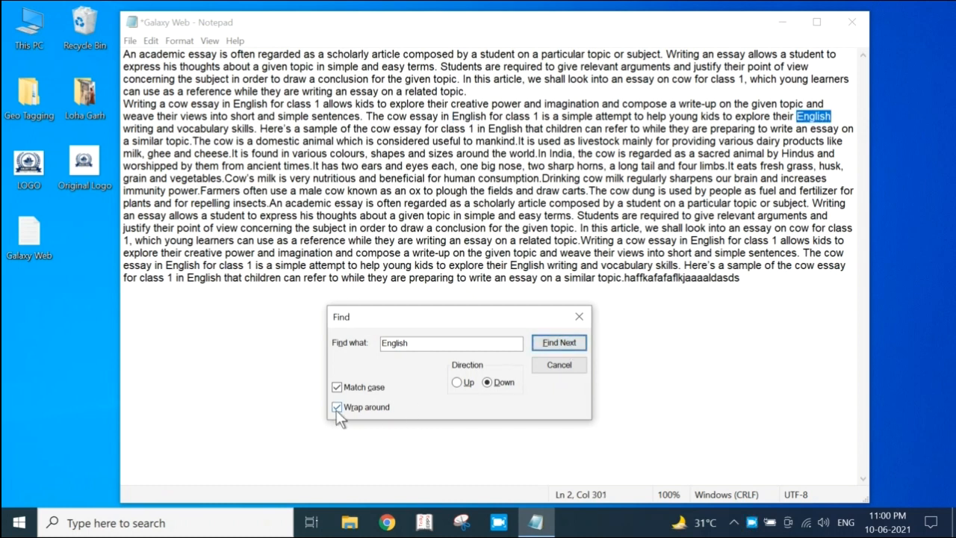
Search for "English" to the end of the essay with Wrap around off, and re-enable that option before closing the Find dialog
left_click(337, 407)
left_click(568, 341)
left_click(567, 341)
left_click(568, 341)
left_click(568, 341)
left_click(567, 341)
left_click(567, 341)
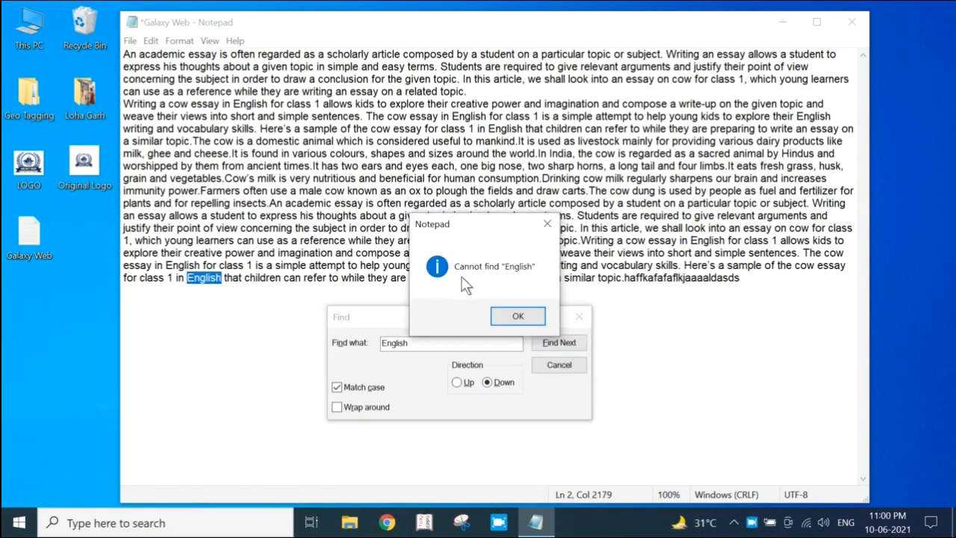
left_click(516, 316)
left_click(336, 407)
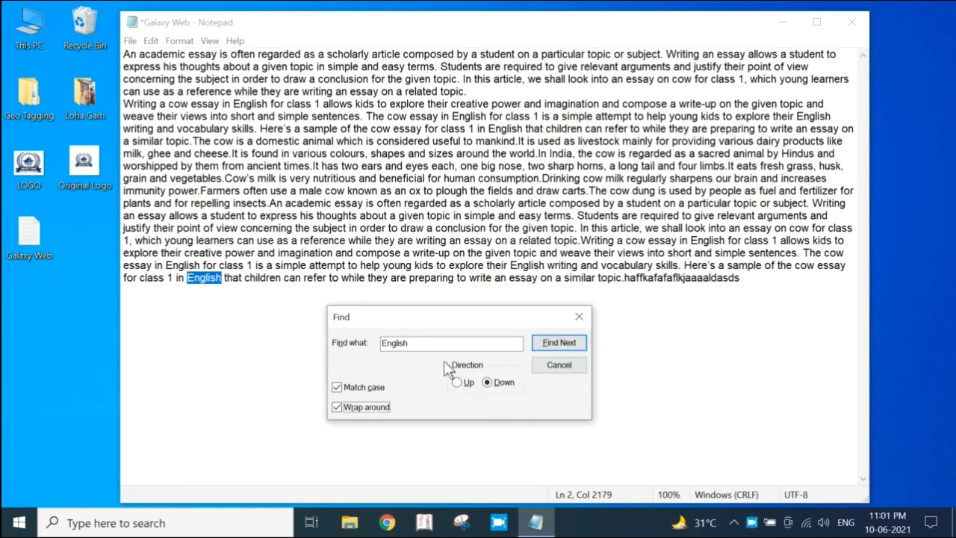
left_click(562, 363)
Place the cursor mid-essay before "often regarded" and use Find Next to go through the remaining occurrences of "English"
left_click(150, 41)
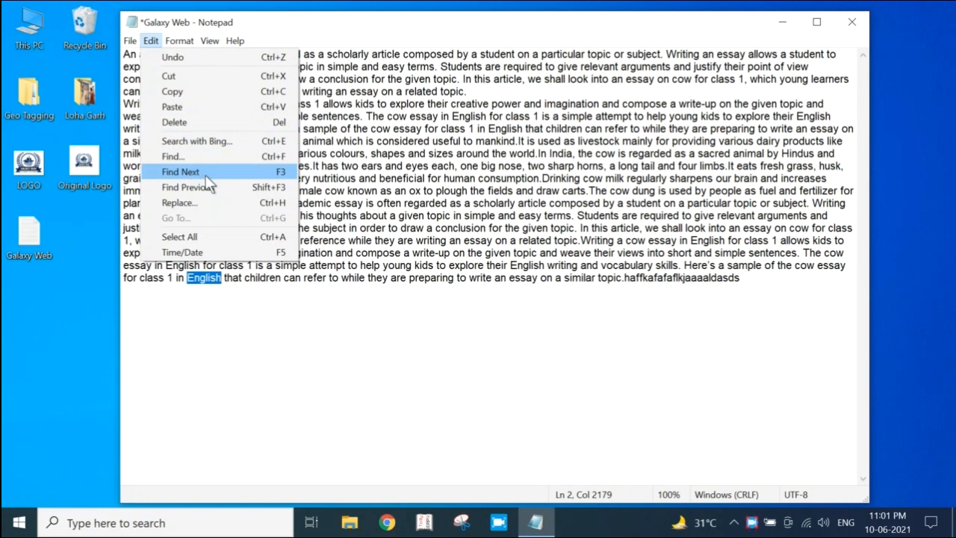
left_click(508, 175)
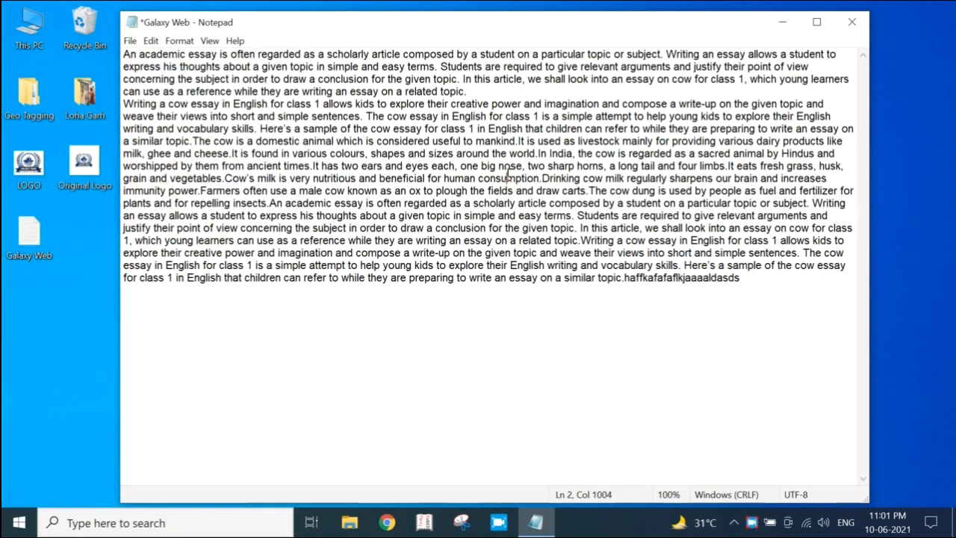
left_click(376, 202)
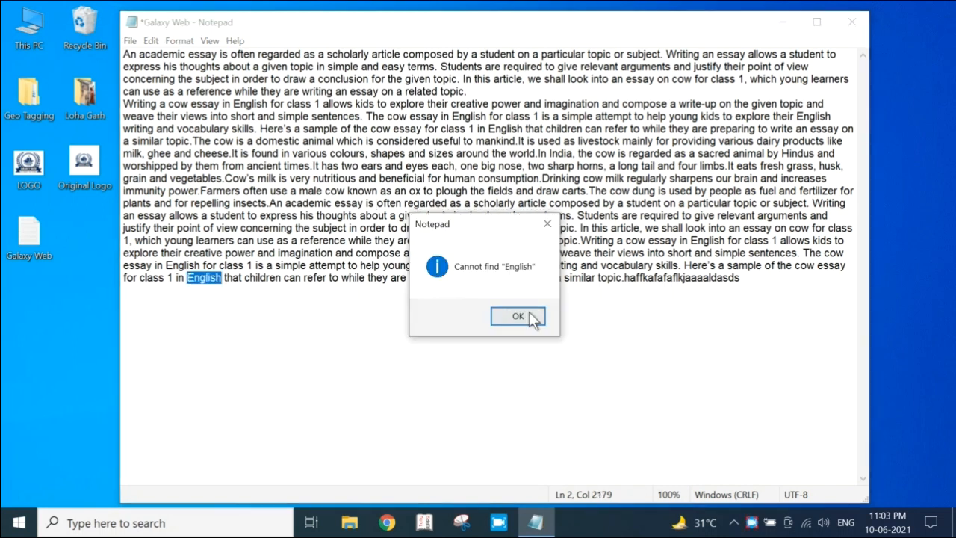
left_click(529, 312)
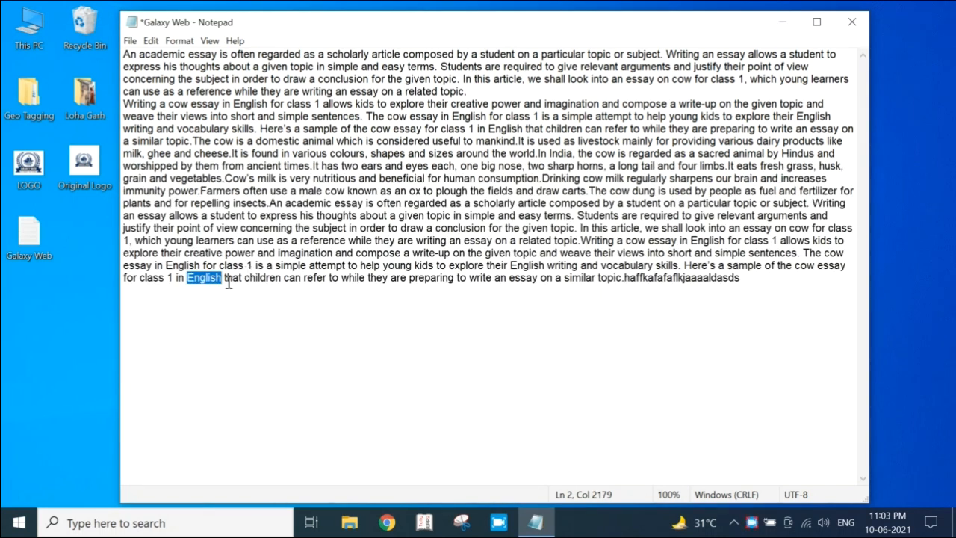
Use Find Previous from the end of the essay to step back through "English" to its first occurrence
left_click(150, 41)
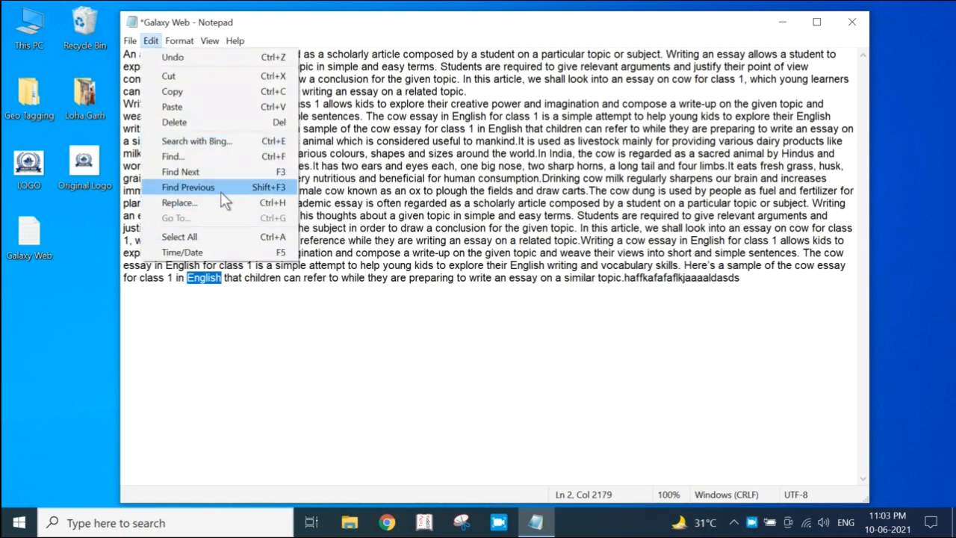
left_click(336, 255)
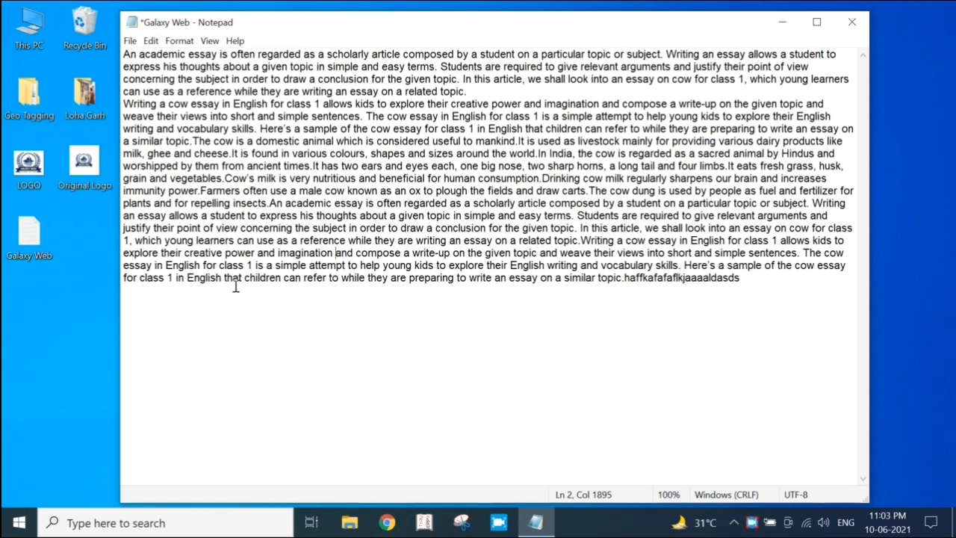
left_click(422, 315)
key("shift+F3")
key("shift+F3")
key("shift+F3")
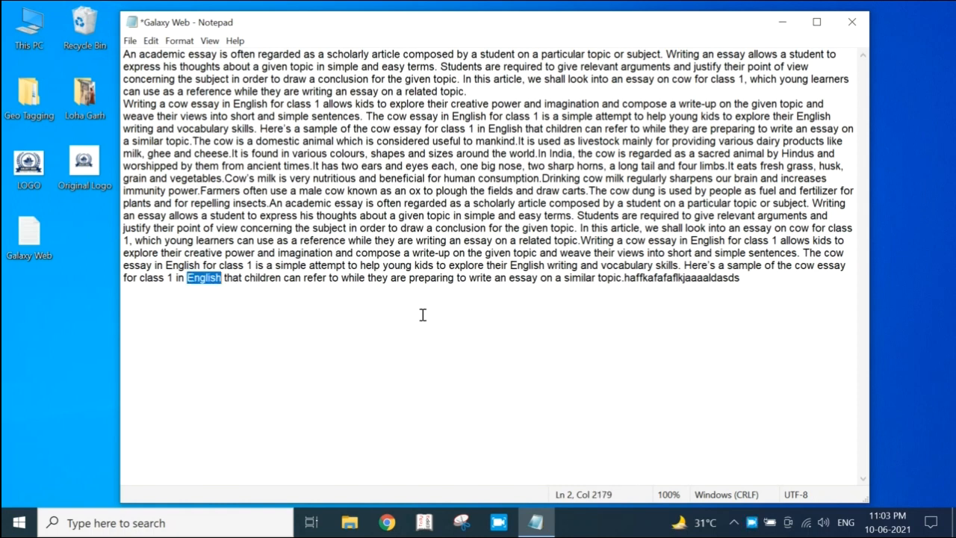
key("shift+F3")
key("shift+F3")
key("shift+F3")
key("shift+F3")
key("shift+F3")
key("shift+F3")
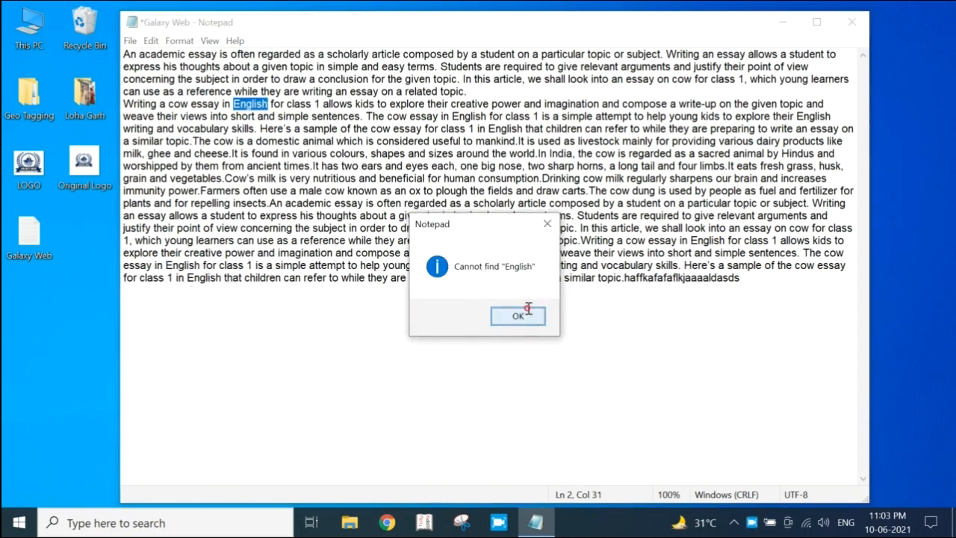
left_click(525, 316)
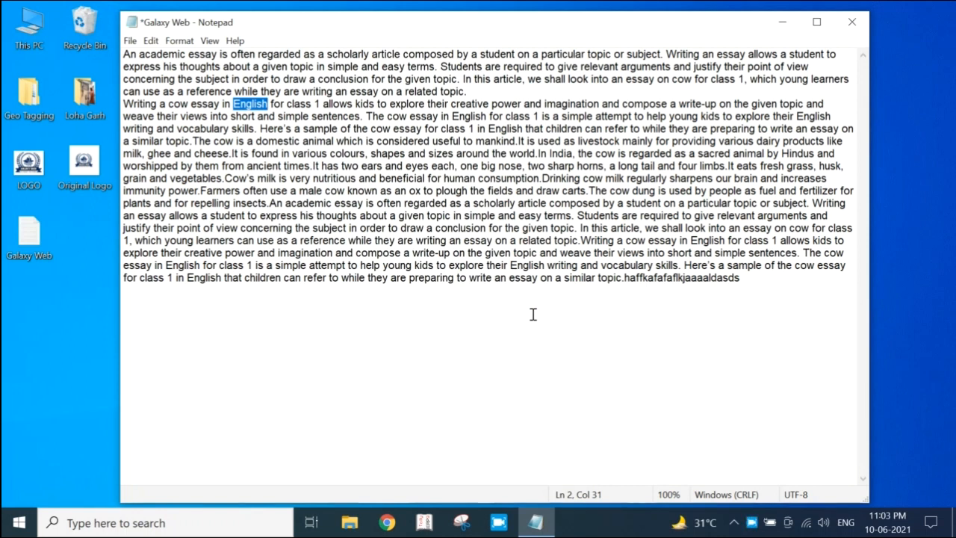
Open the Replace dialog, move it down over the essay, and set "Maths" as the replacement for "English"
left_click(152, 41)
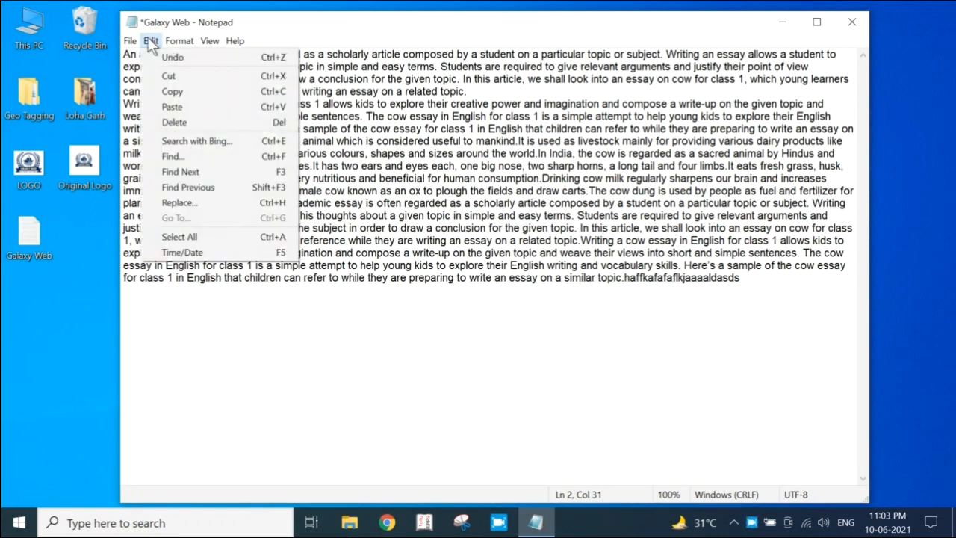
left_click(175, 202)
left_click_drag(280, 113, 454, 224)
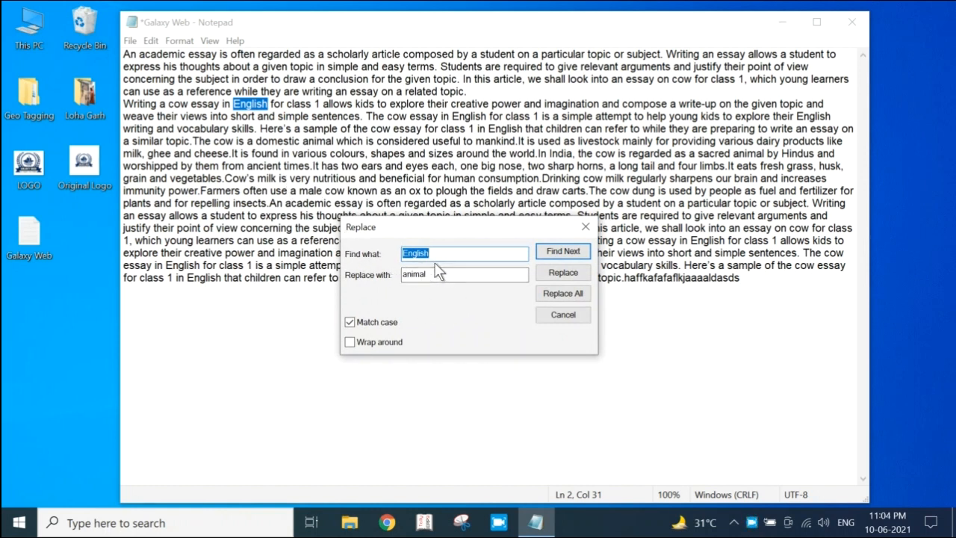
left_click_drag(435, 274, 382, 273)
type("Maths")
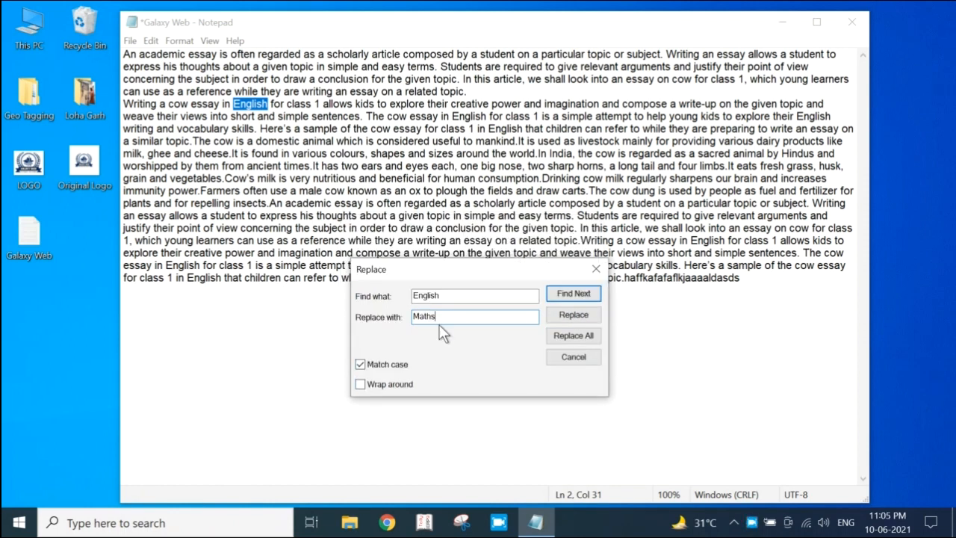
Replace every occurrence of "English" with "Maths" and check replaced words in both parts of the essay
left_click(453, 294)
left_click(568, 335)
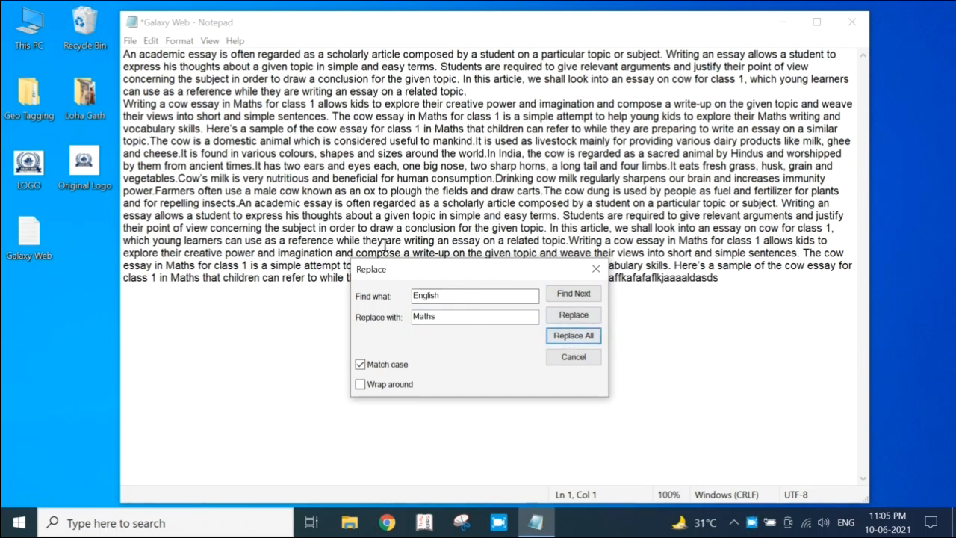
left_click(233, 105)
left_click_drag(237, 104, 266, 111)
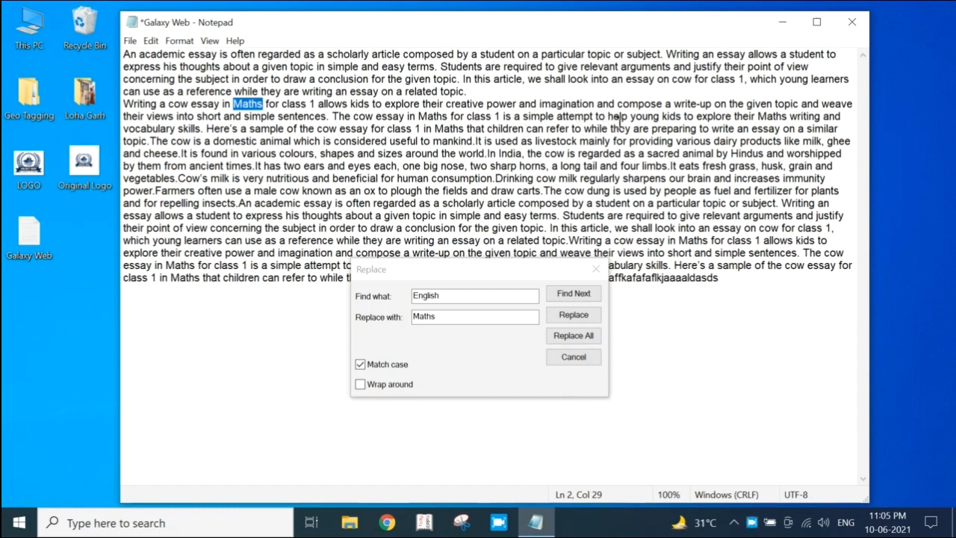
left_click_drag(678, 241, 695, 241)
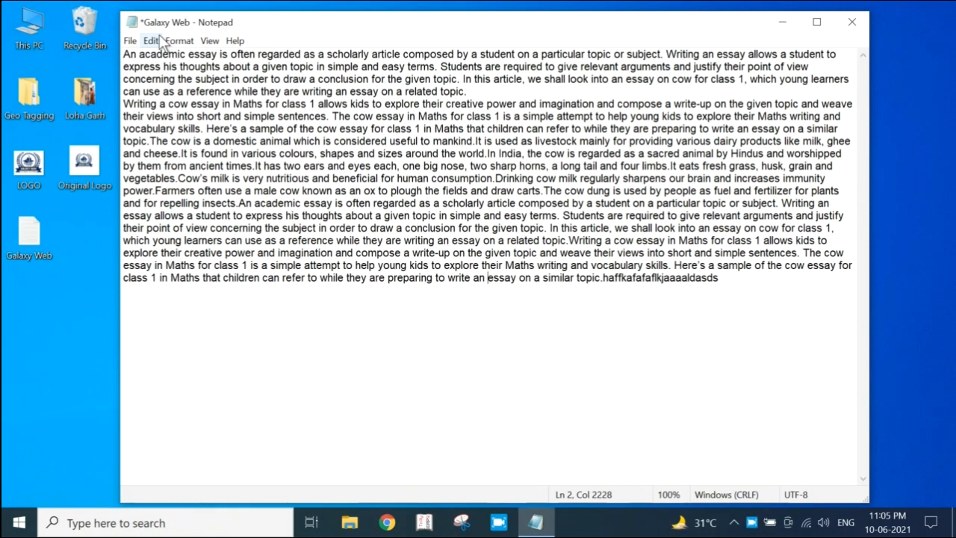
Check whether Go To is available, and turn off Word Wrap for the essay
left_click(151, 43)
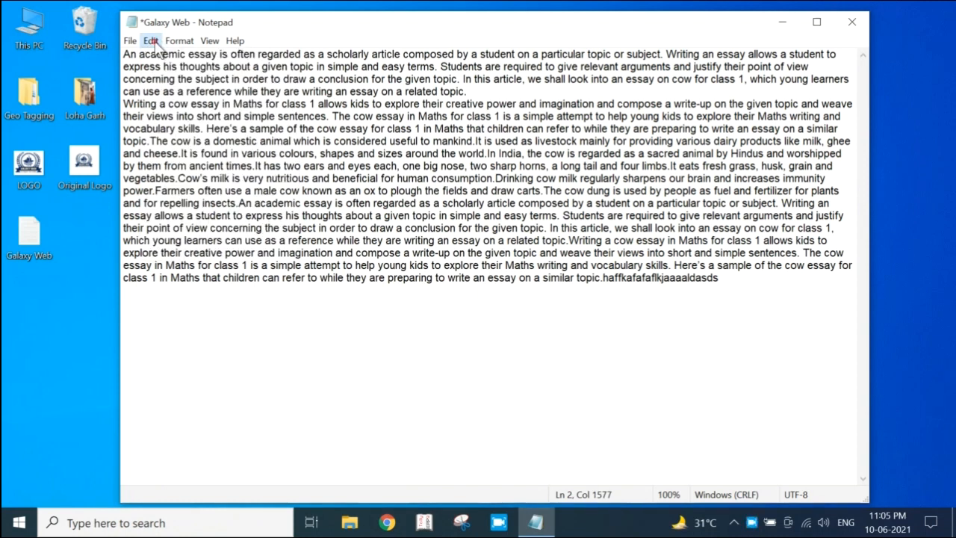
left_click(151, 41)
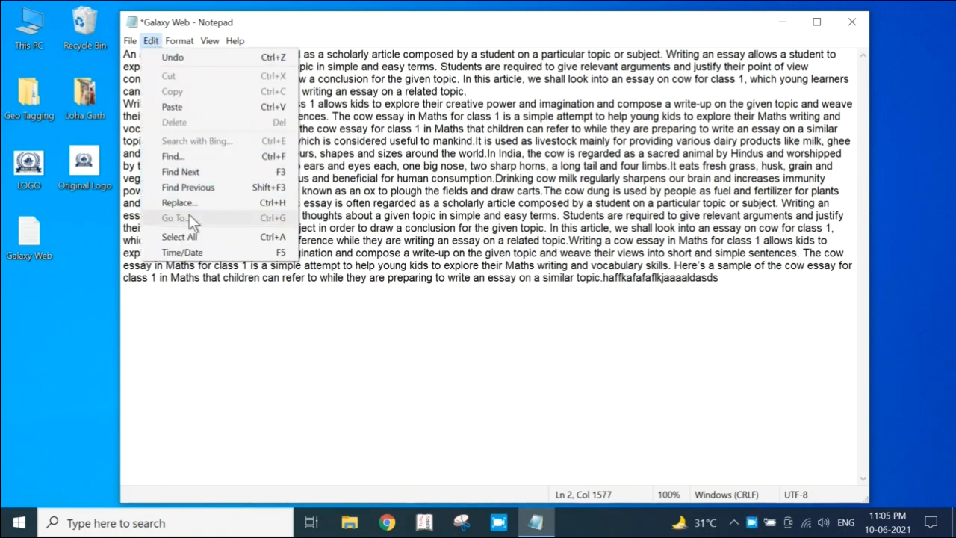
mouse_move(179, 43)
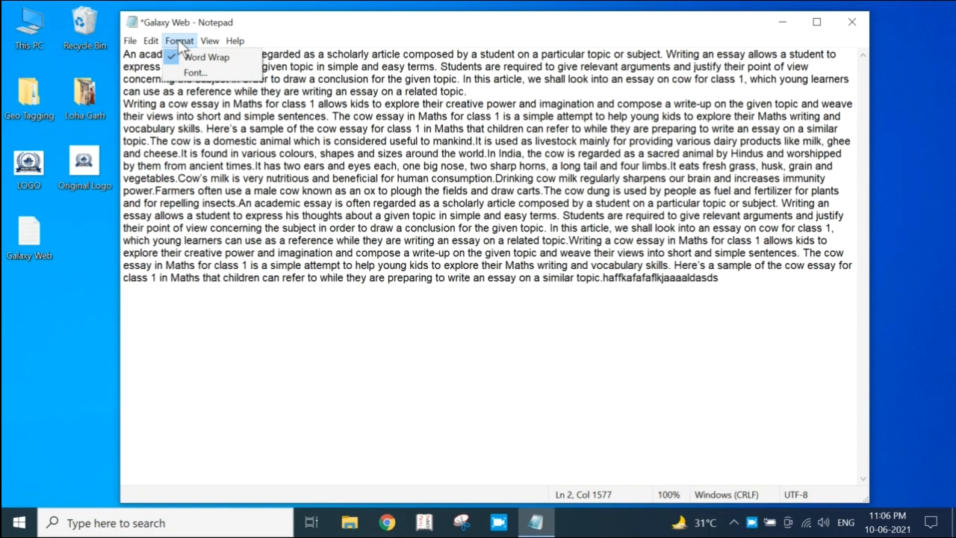
left_click(176, 57)
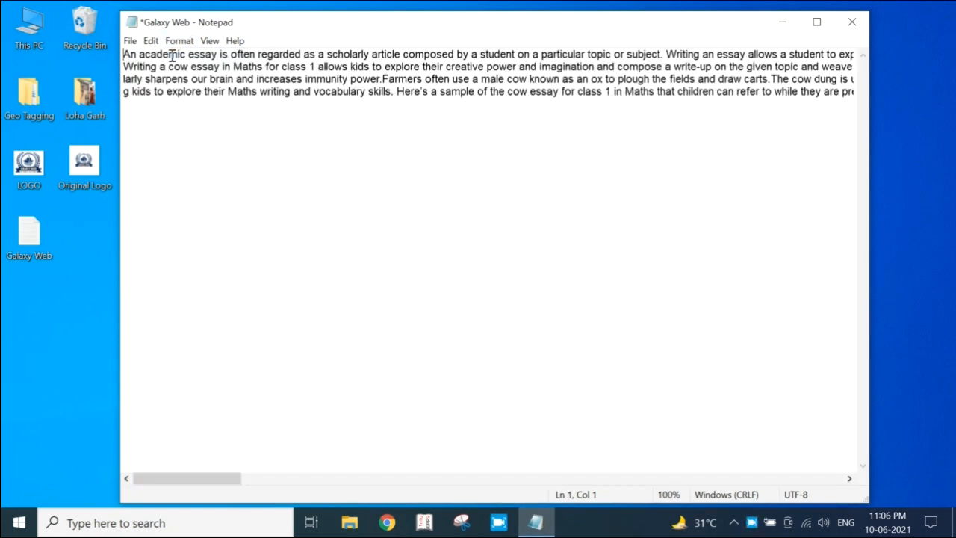
left_click(150, 42)
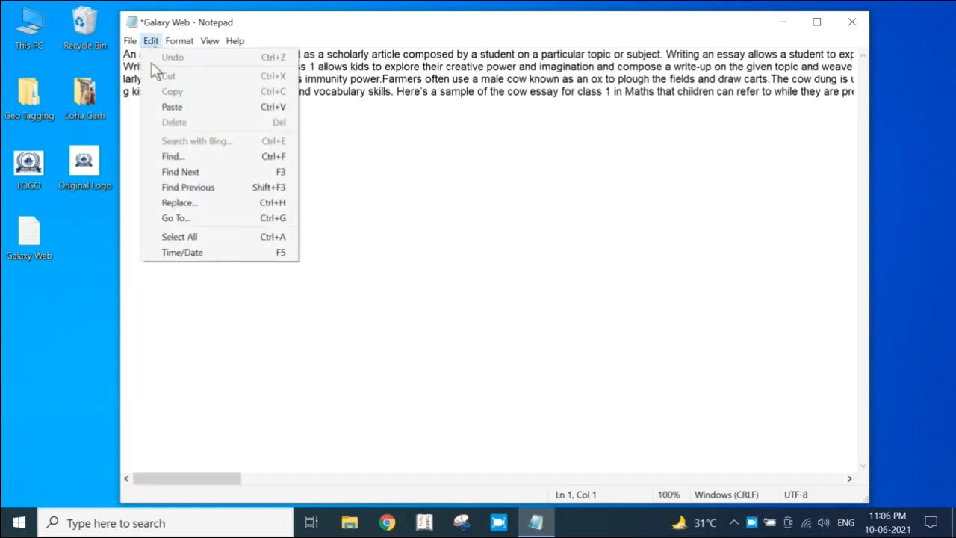
left_click(180, 218)
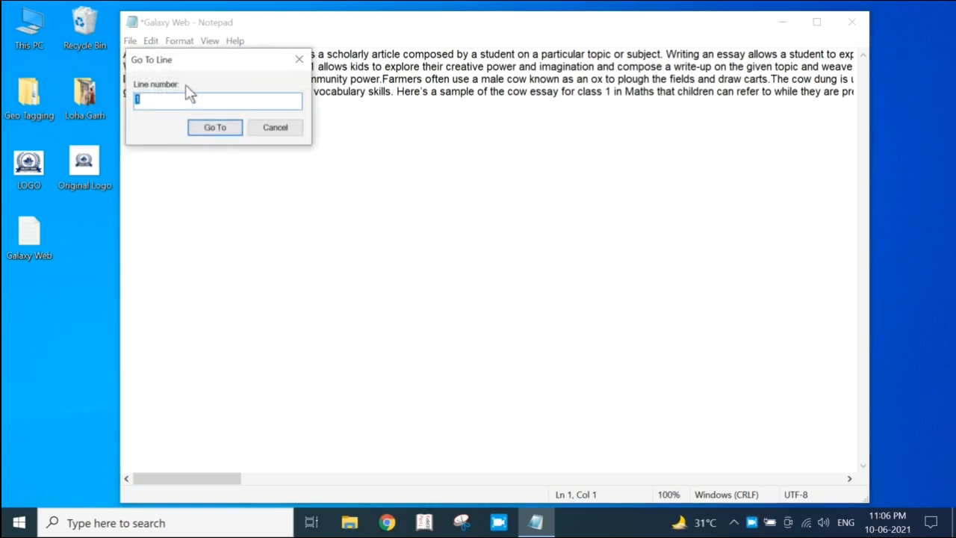
left_click_drag(209, 67, 488, 198)
left_click(555, 259)
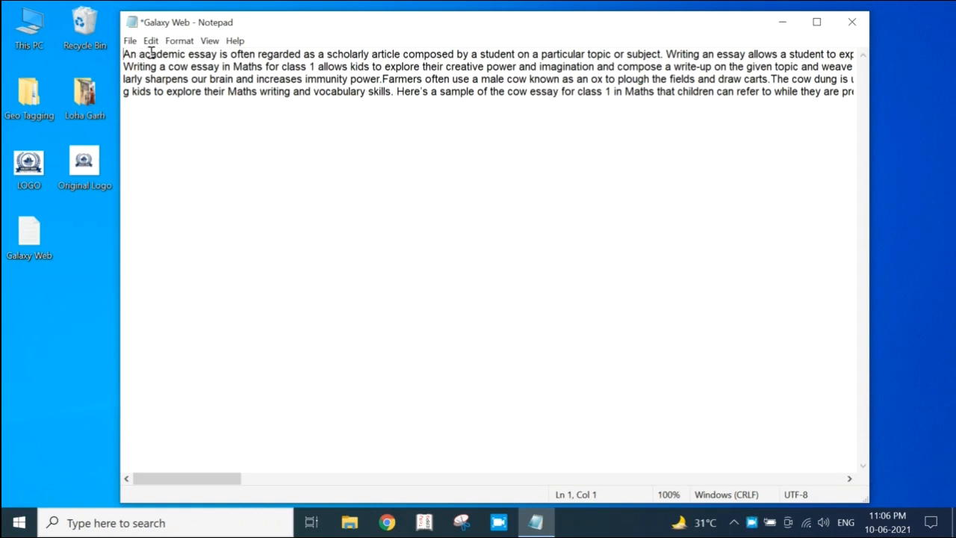
Open the Go To Line dialog, move it below the text, and jump to line 1 of the essay
left_click(131, 42)
left_click(152, 42)
left_click(151, 41)
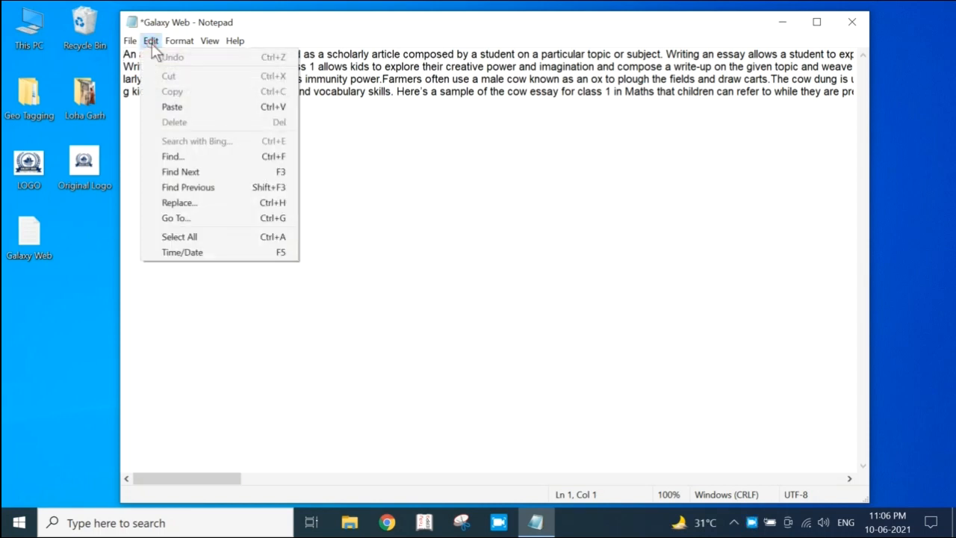
left_click(184, 219)
left_click_drag(182, 60, 287, 162)
left_click(263, 202)
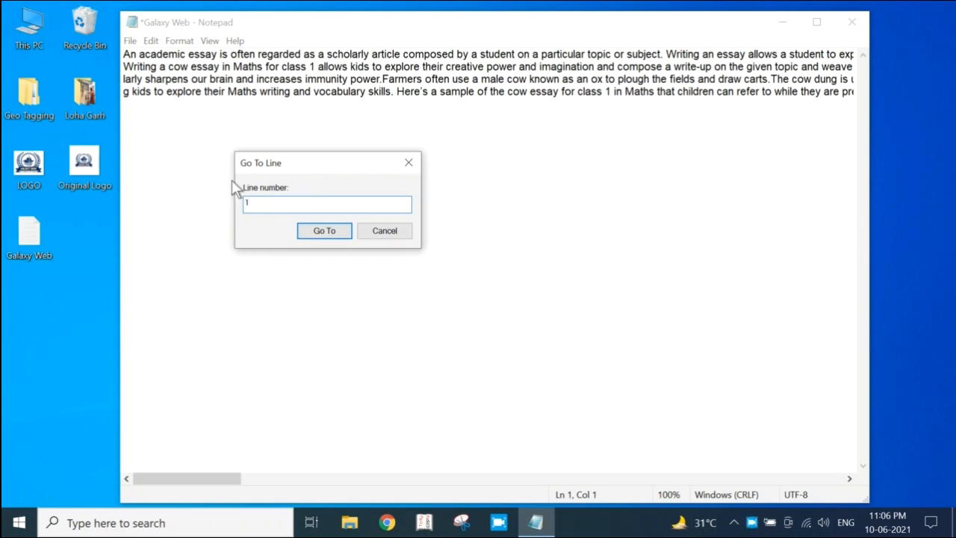
left_click(320, 227)
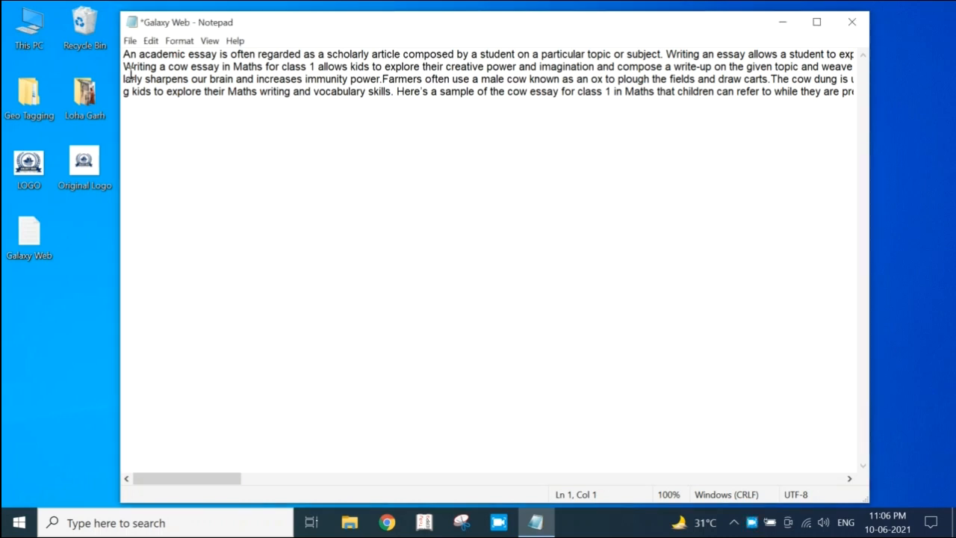
Use Select All to select the entire text of the essay
left_click(151, 40)
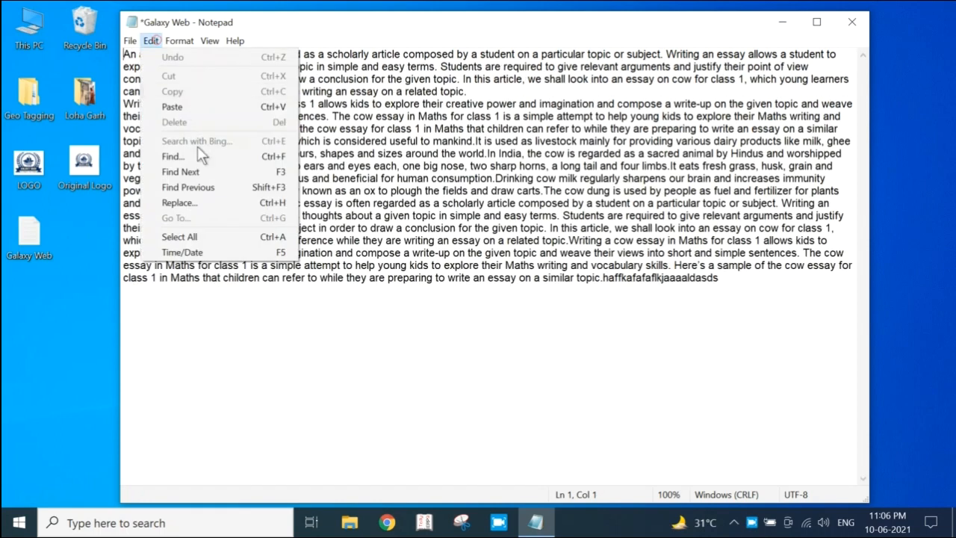
left_click(207, 236)
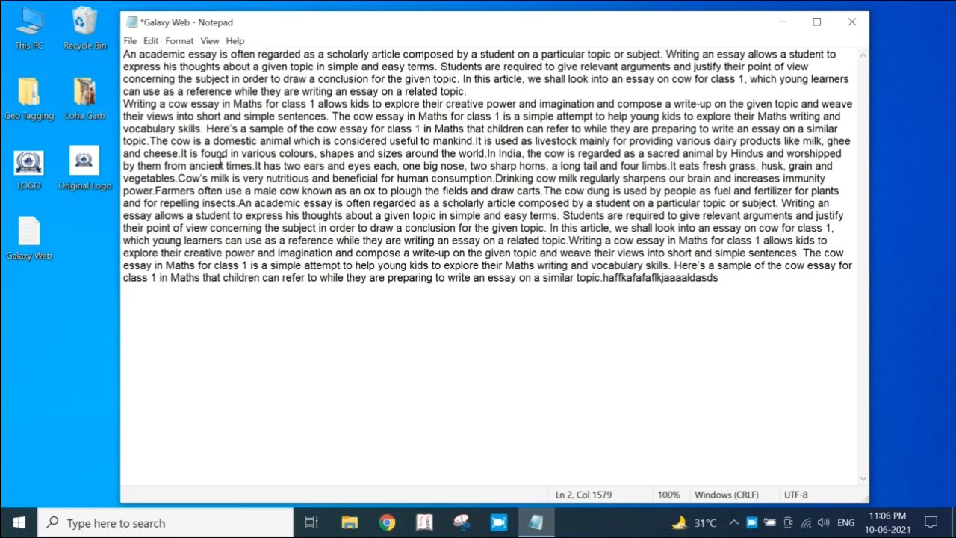
key("ctrl+a")
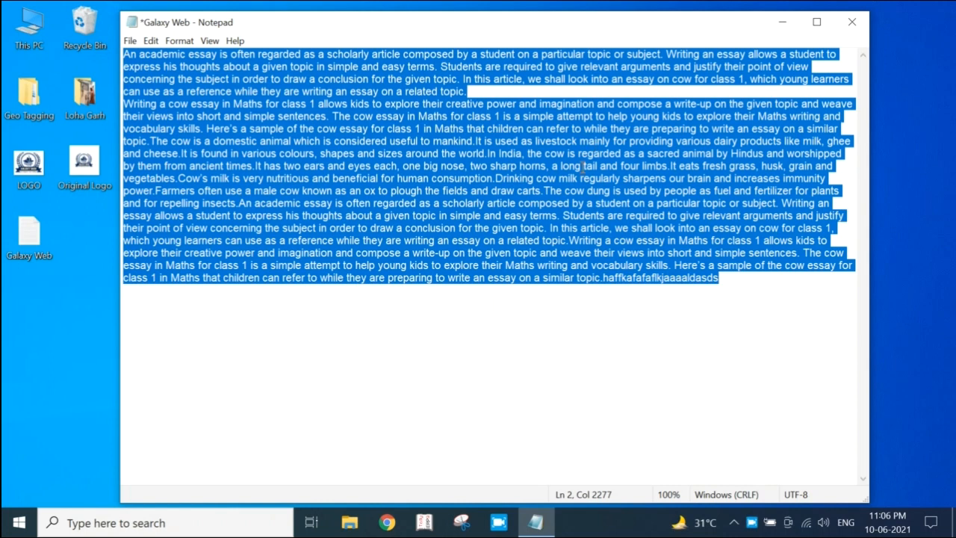
Add "fdf" at the very end of the essay and insert the current time and date after it
left_click(228, 153)
left_click(150, 40)
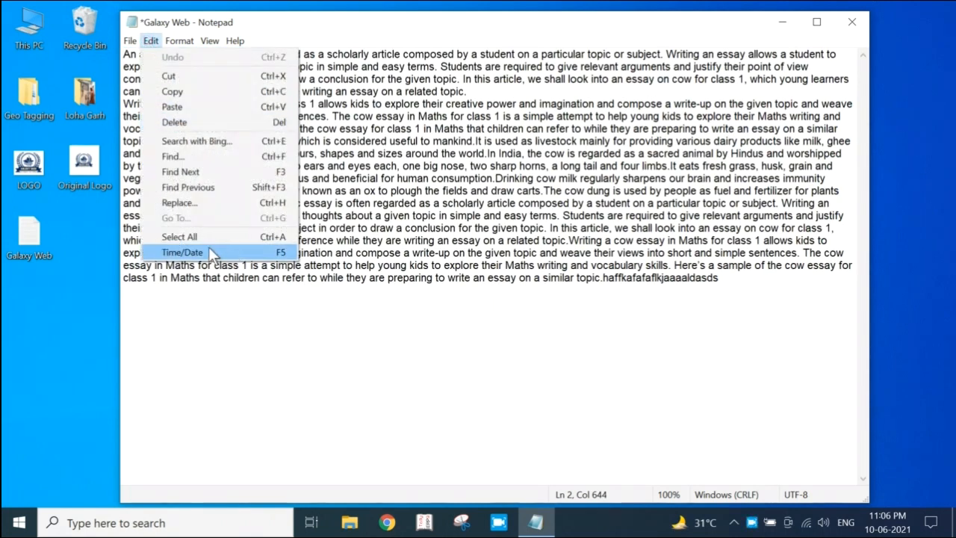
left_click(353, 247)
left_click(741, 285)
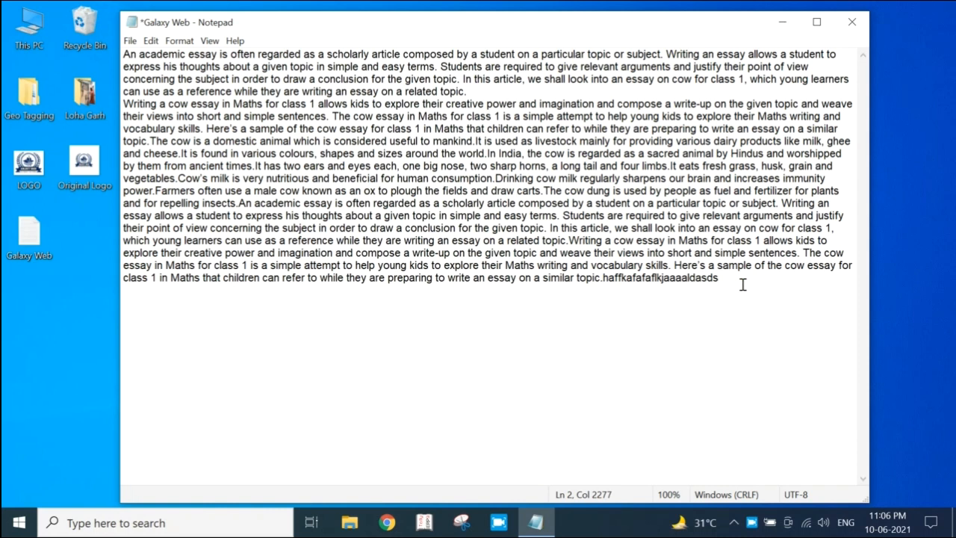
type("sdf")
left_click(150, 40)
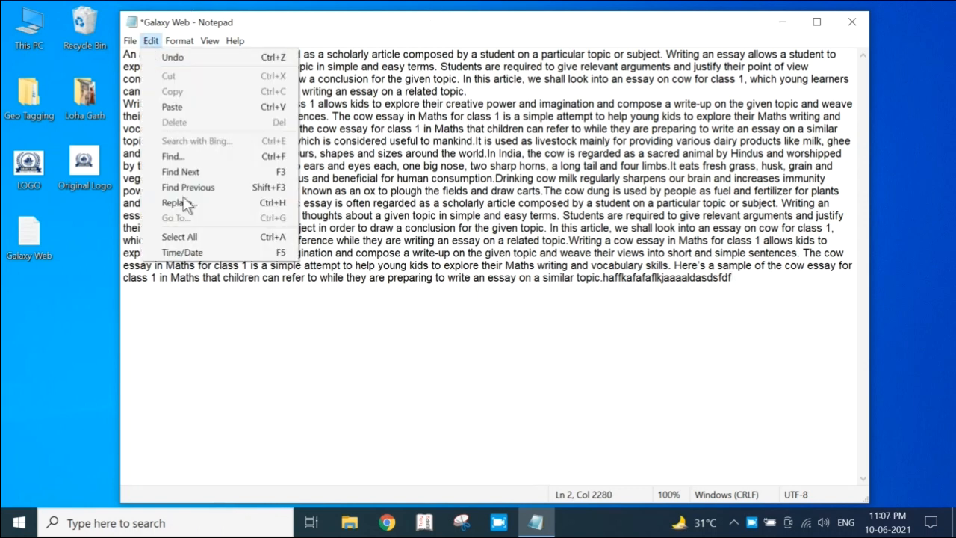
left_click(198, 252)
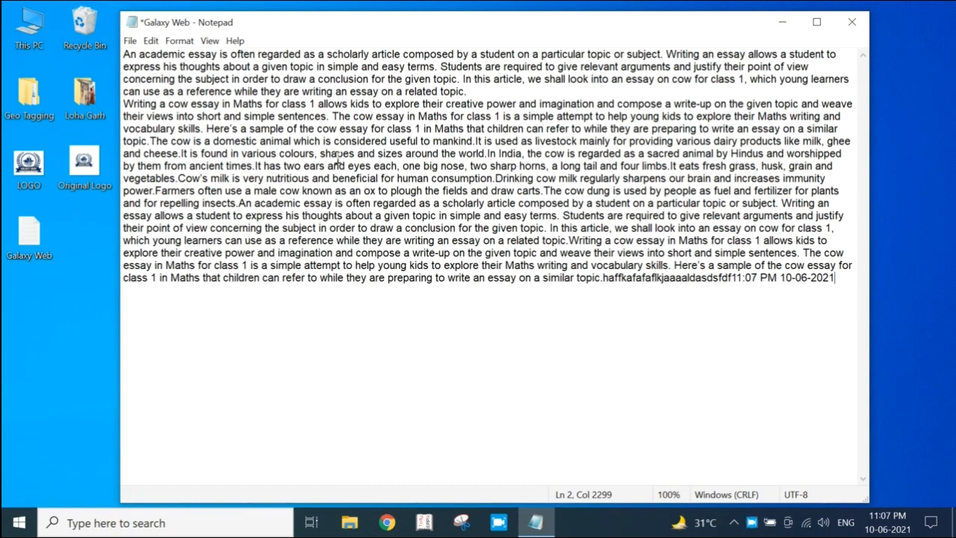
Select the entire essay and delete it, leaving the document empty
left_click(180, 41)
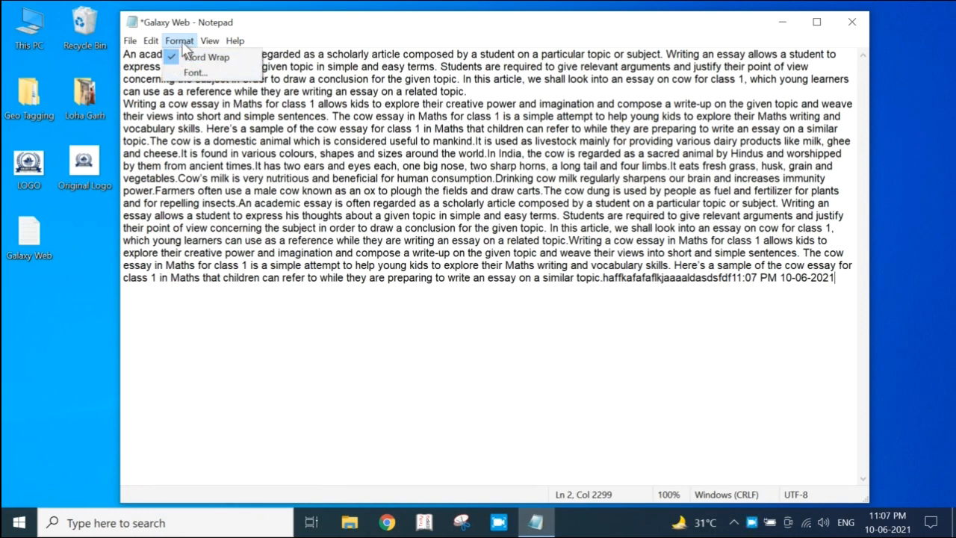
left_click(236, 188)
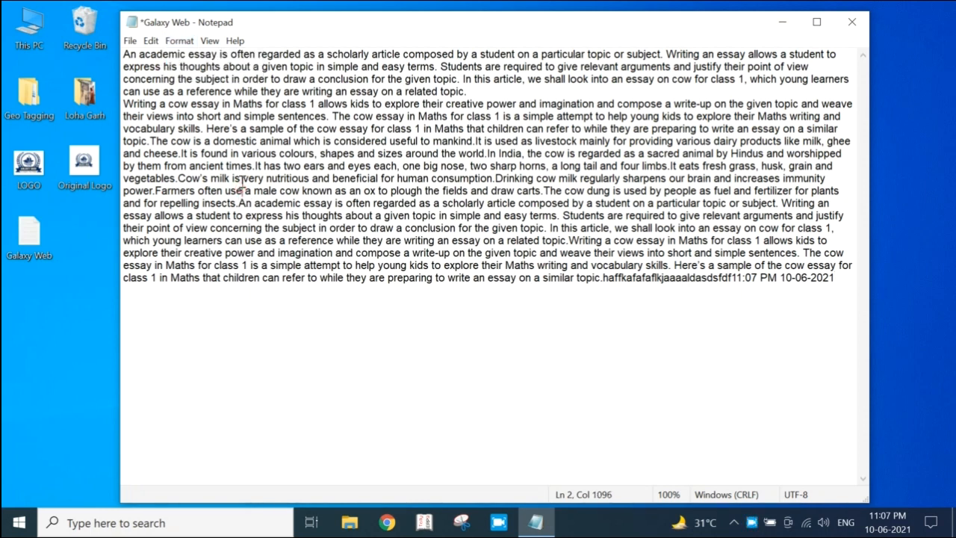
key("ctrl+a")
key("Delete")
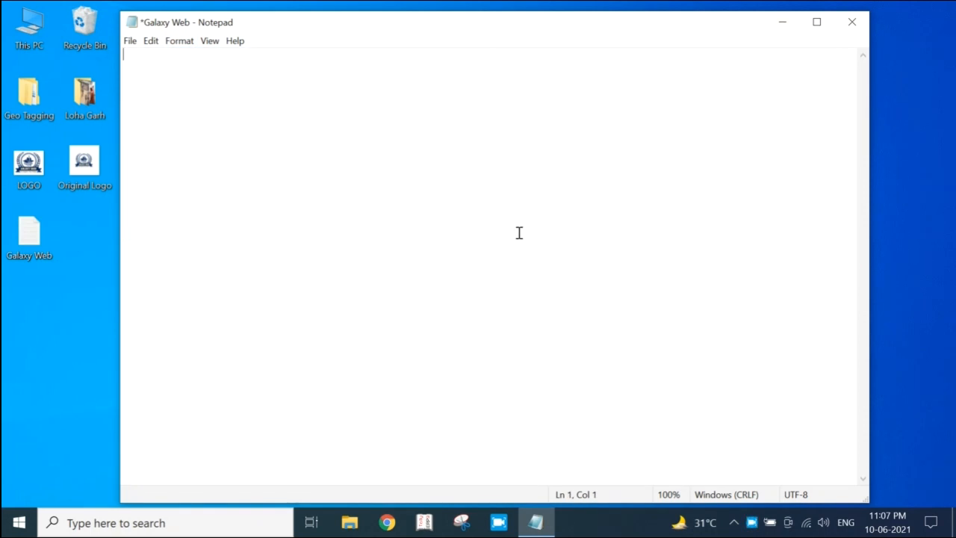
Turn off Word Wrap and enter "dlskja" followed by a long unbroken run of f and b characters
left_click(182, 43)
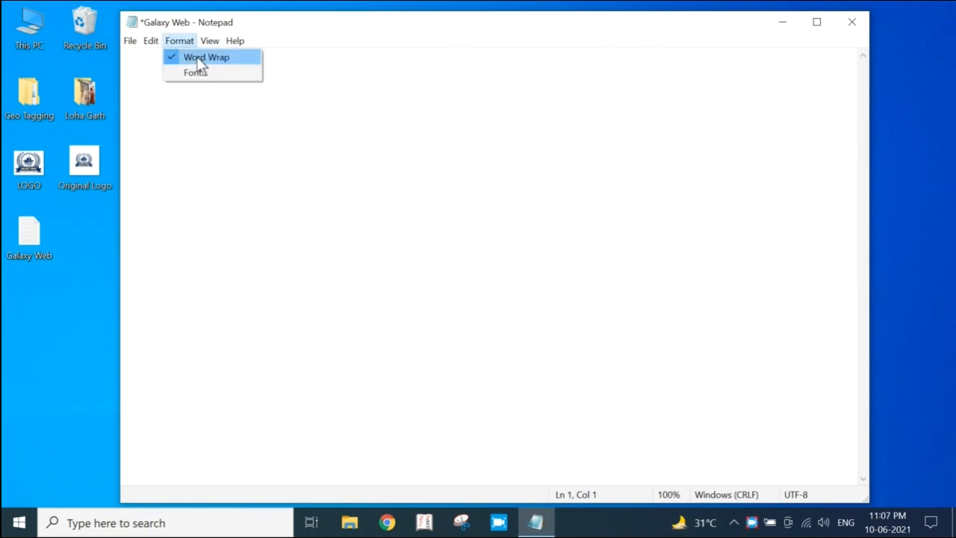
left_click(199, 59)
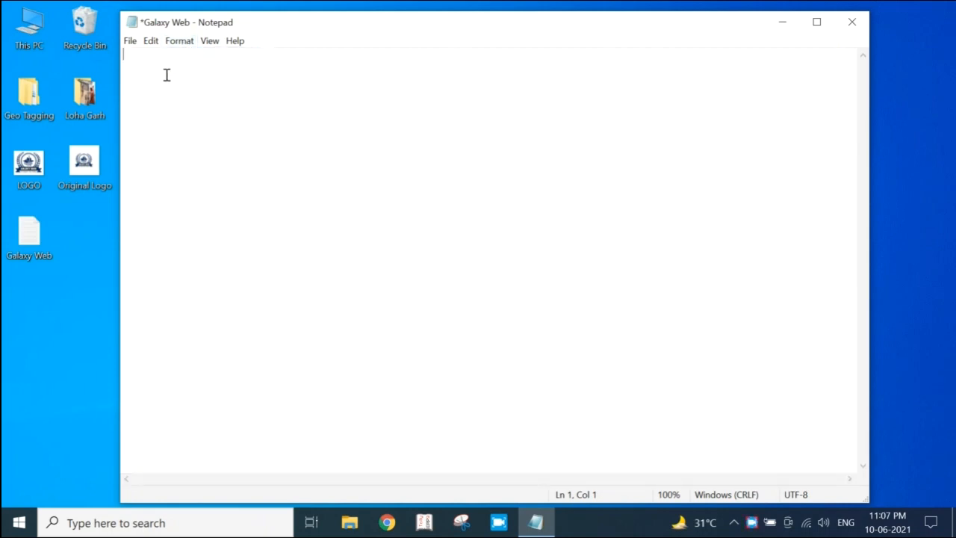
type("dsjhgfbbbbbbbbbbbbbbbbbbbbbbbbbbbbbbbbbbbbbbbbbbbbbbbbbbbbbbbbbbbbbbbbbbbbbbbbbbbbbbbbbbbbbbbbbbbbbbbbbbbbbbbbbbbbbbbbbbbbbbbbbbbbbbbbbbbbbbbbbbbbbbbbbbbbbbbbbbbbbbbbbbbbbbbbbbbbbbbbbbbbbbbbbbbbbbbbbb")
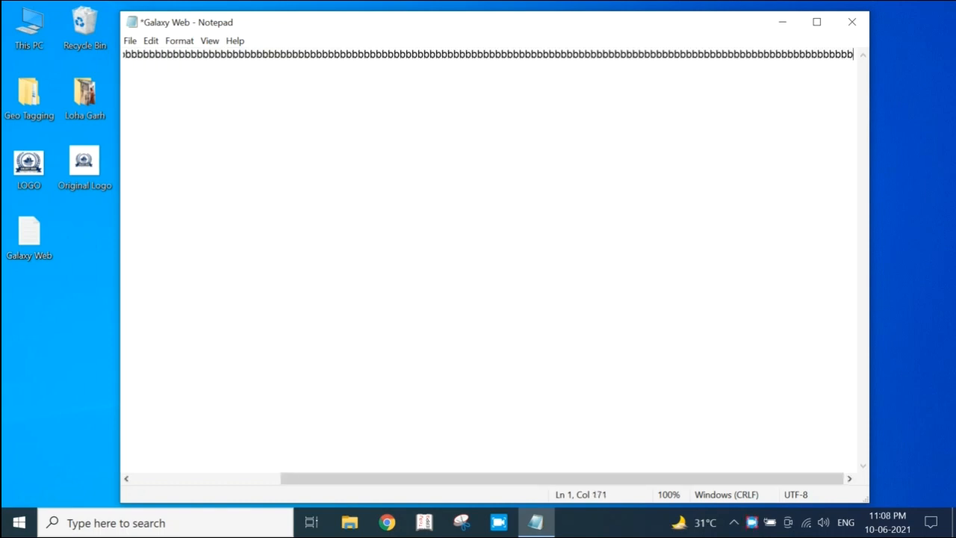
type("bbbbbbbbbbbbbbbbbbbbbbbbbbbbbbbbbbbbbbbbbbbbbbbbbbbbbbbbbbbbbbbbbbbbbbbbbbbbbbbbb")
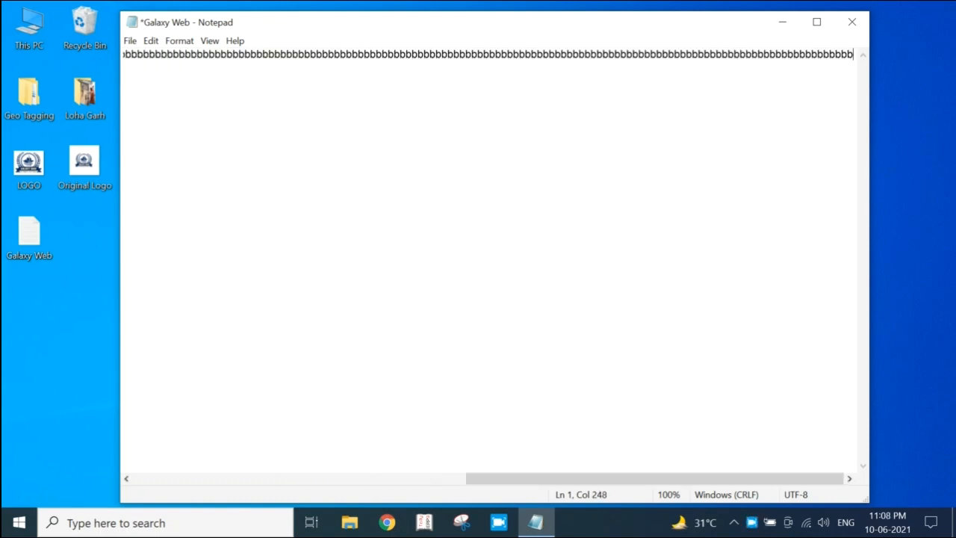
type("bbbbbbbbbbbbbbbbbbbbbbbbbbbbbbbbbbbbbbbbbbb")
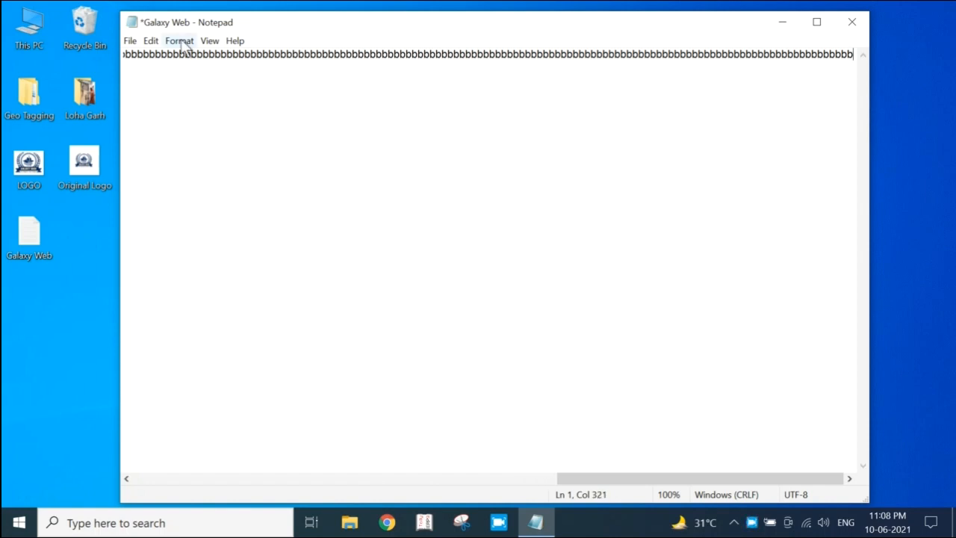
Turn Word Wrap on and continue the text at its end with a long run of c characters over several lines
left_click(181, 42)
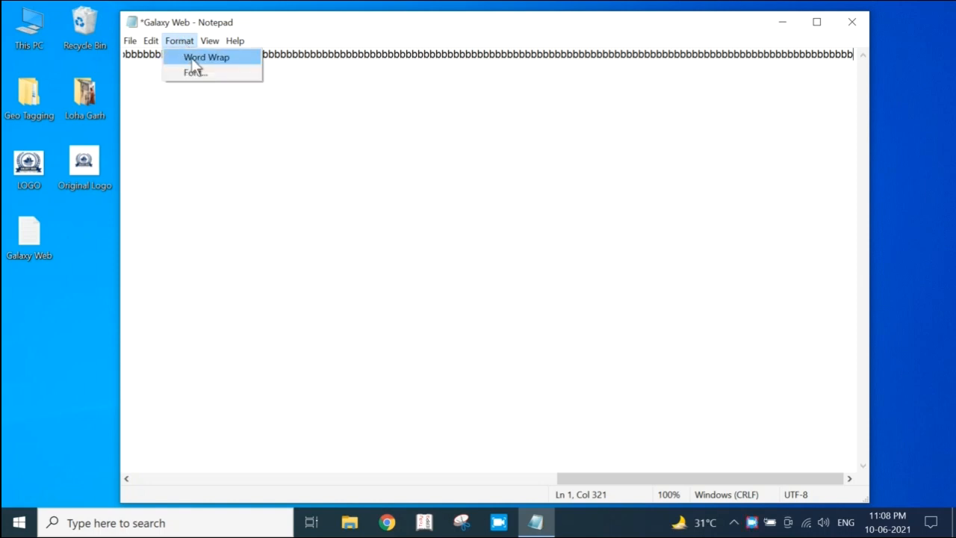
left_click(196, 60)
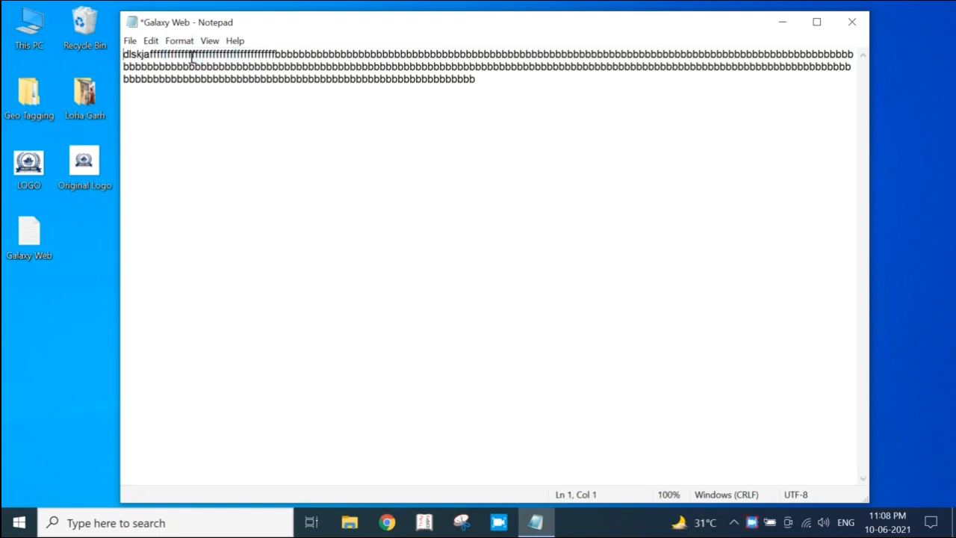
left_click(548, 88)
type("cccccccc")
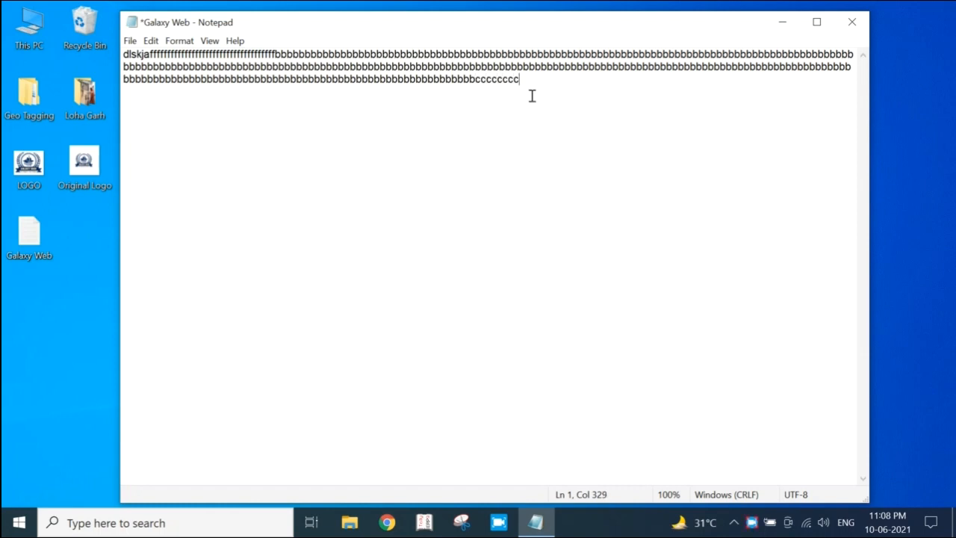
type("cccccccccccccccccccccccccccccccccccccccccccccccccccccccccccccccccccccccccccccccccccccccccccccccccccccccccccccccccccccccccccc")
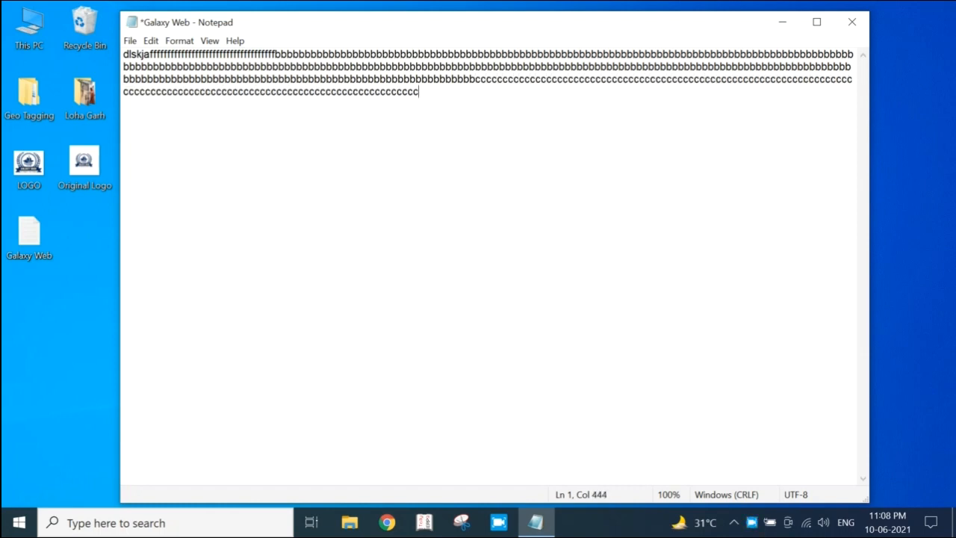
type("ccccccccccccccccccccccccccccccccccccccccccccccccccccccccccccccccccccccccccccccccccccccccccccccccccccccccccccccccccccccccccccccccccc")
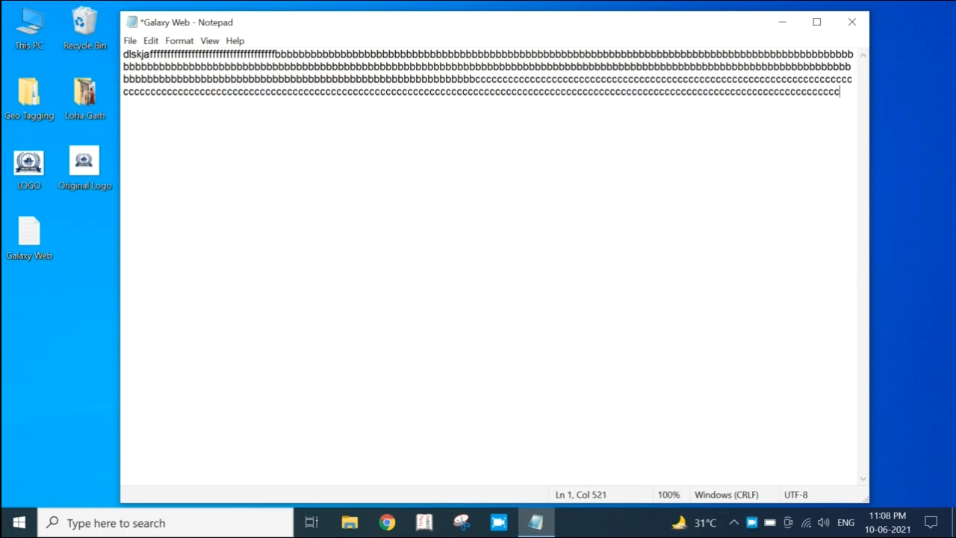
type("cccccccccccccccccccccccccccccccccccccccccccccccccccccccc")
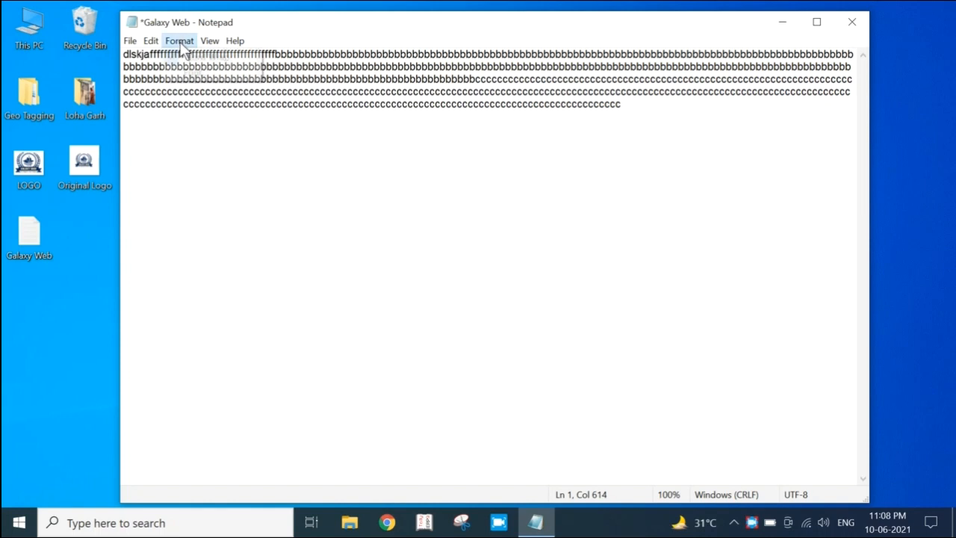
left_click(255, 140)
left_click(179, 41)
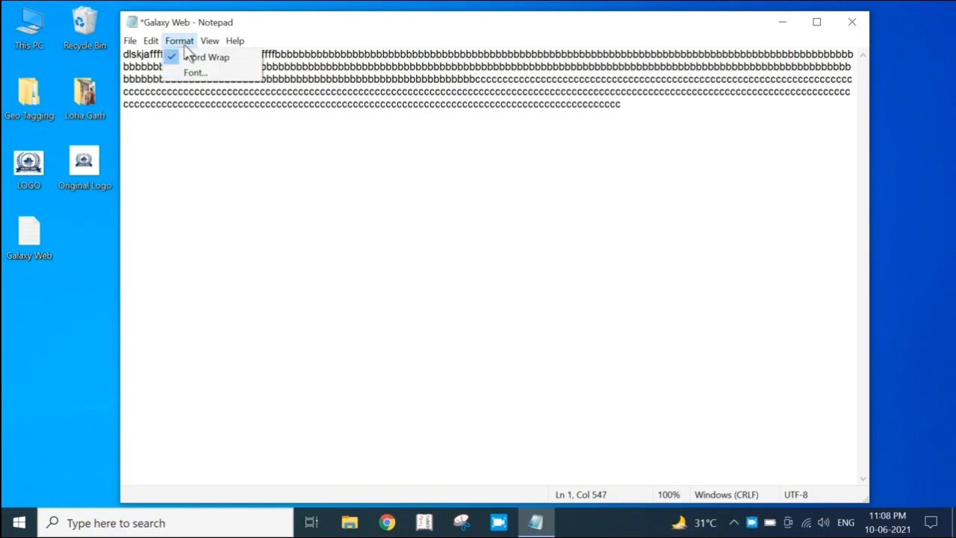
left_click(200, 102)
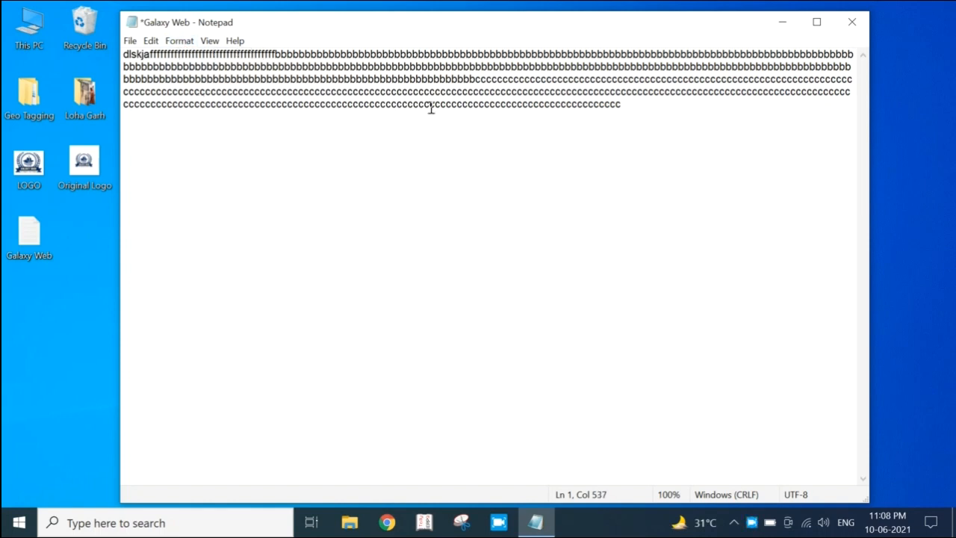
Close the document without saving the test characters and reopen the Galaxy Web file from the desktop
left_click_drag(629, 106, 394, 88)
left_click_drag(394, 88, 126, 55)
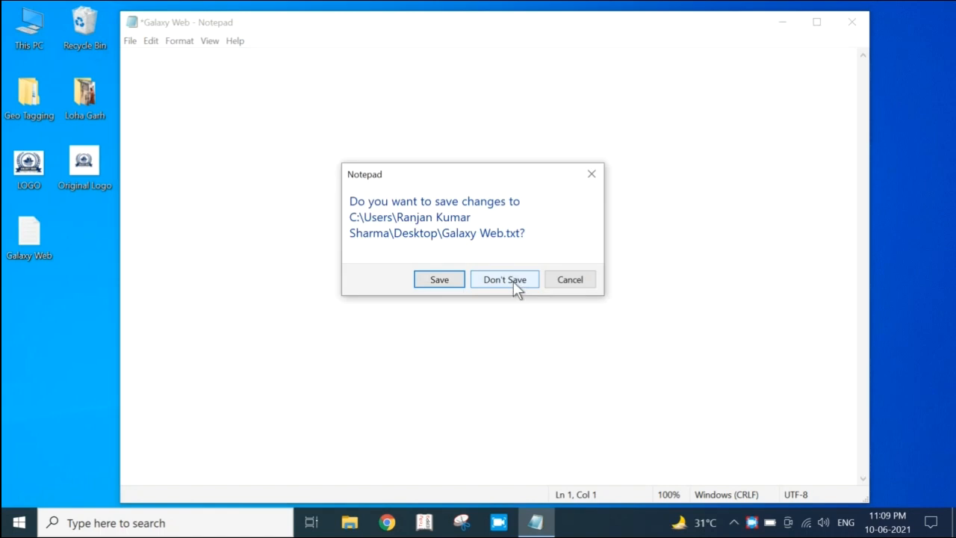
left_click(513, 281)
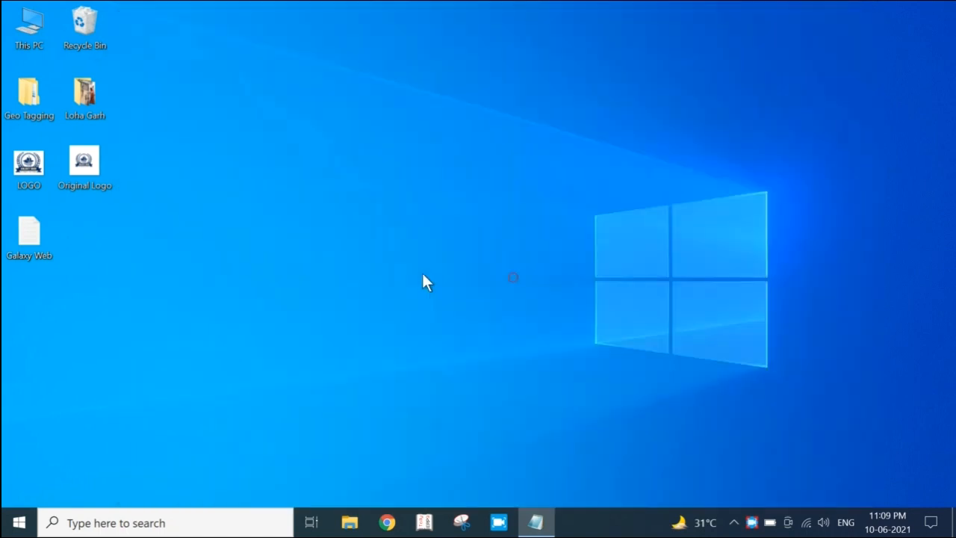
double_click(29, 233)
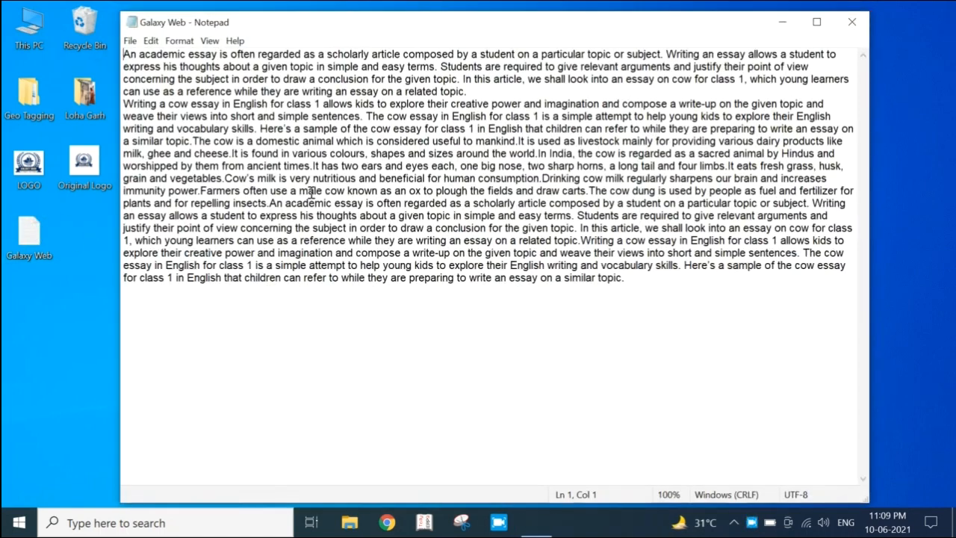
Select the entire essay and set its font to Candara, style Italic, size 20
left_click_drag(129, 55, 646, 298)
left_click(179, 41)
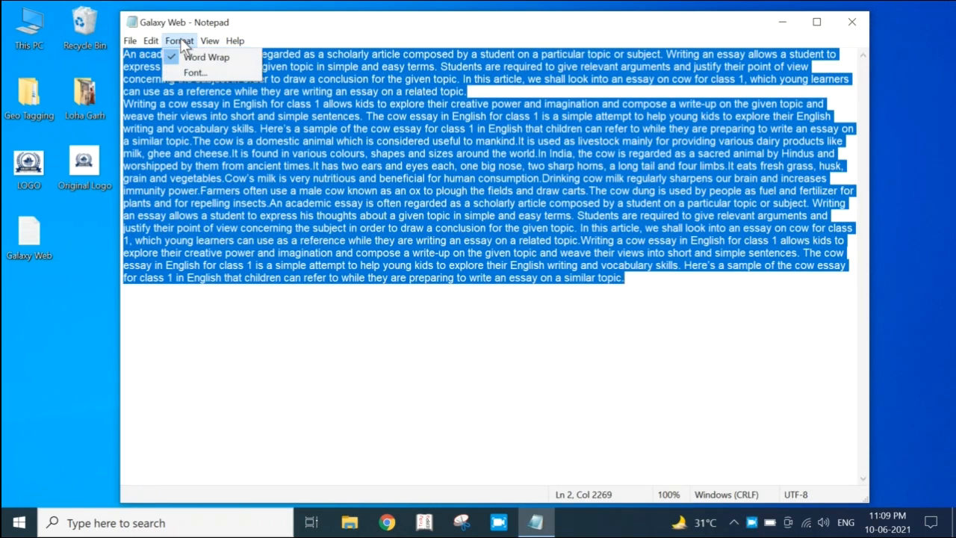
left_click(198, 69)
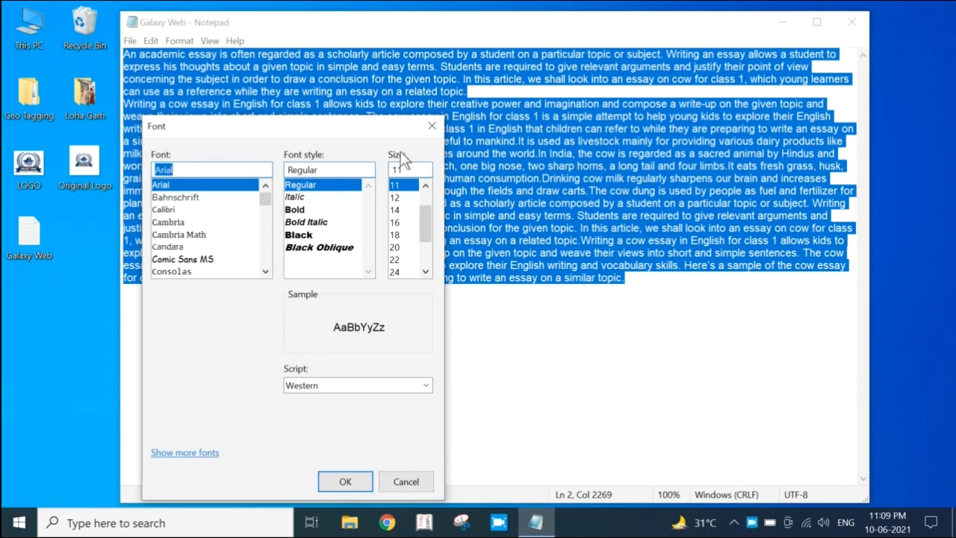
mouse_move(265, 196)
left_mouse_down()
mouse_move(259, 238)
mouse_move(268, 198)
left_mouse_up()
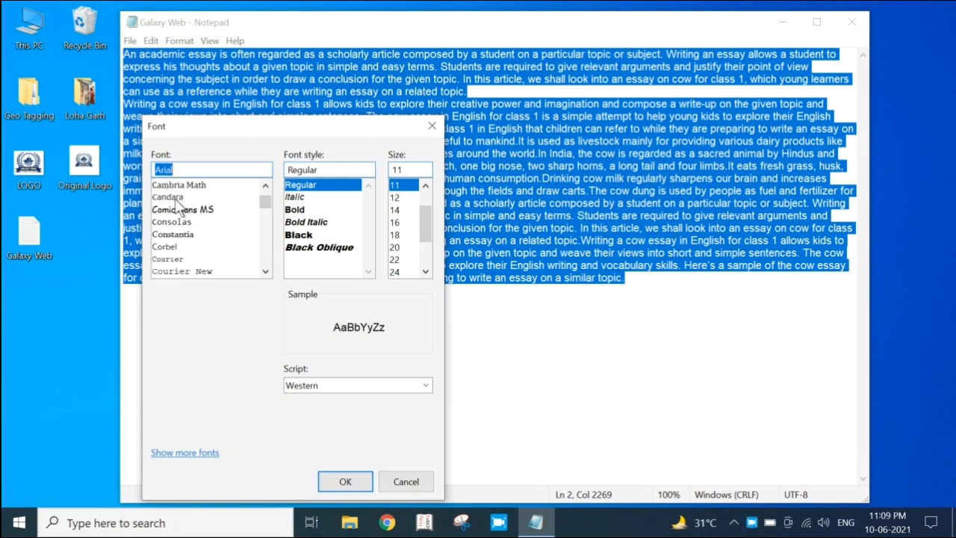
left_click(172, 197)
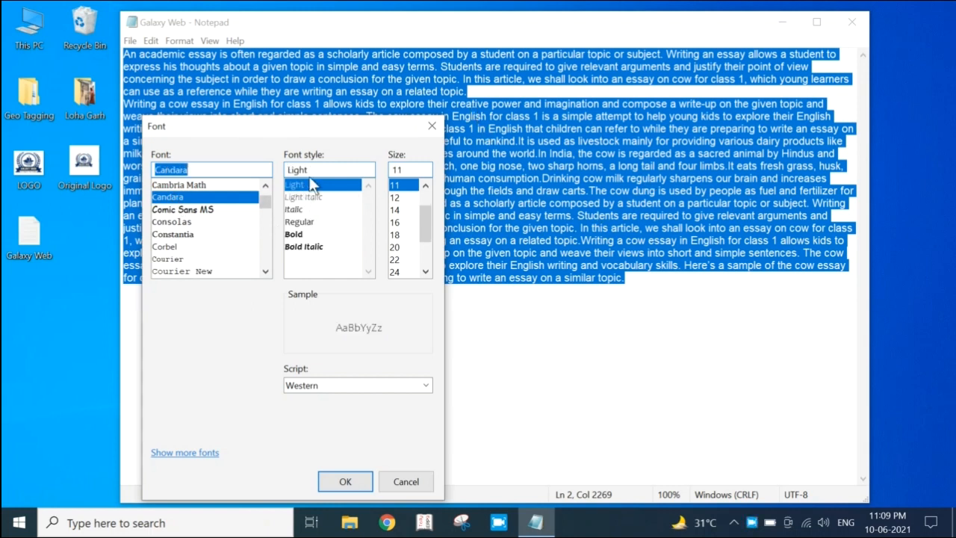
left_click(299, 209)
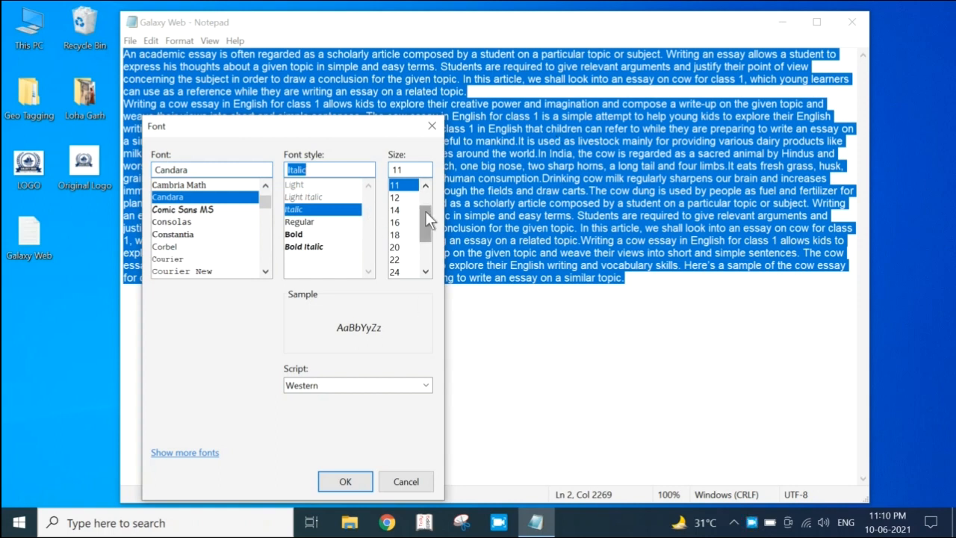
left_click_drag(426, 212, 425, 226)
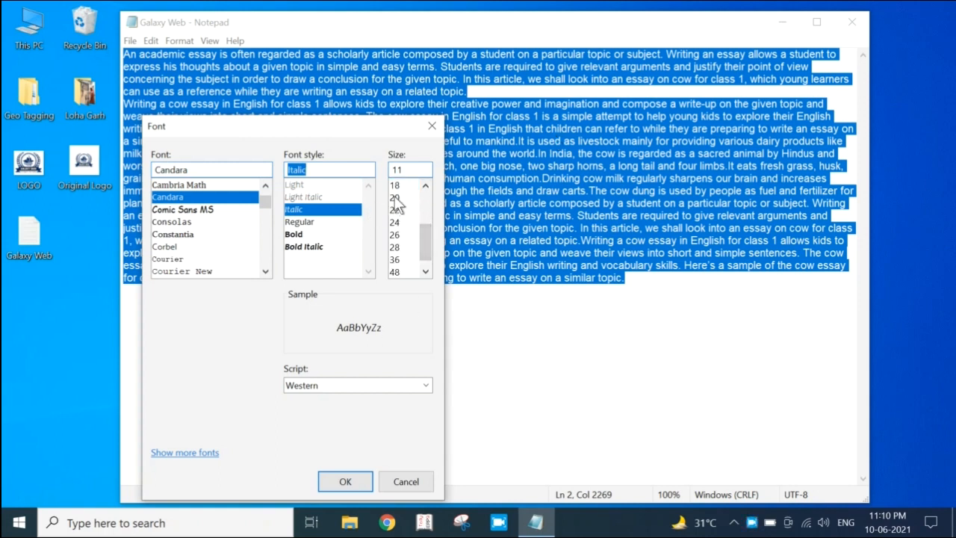
left_click(394, 197)
left_click(345, 481)
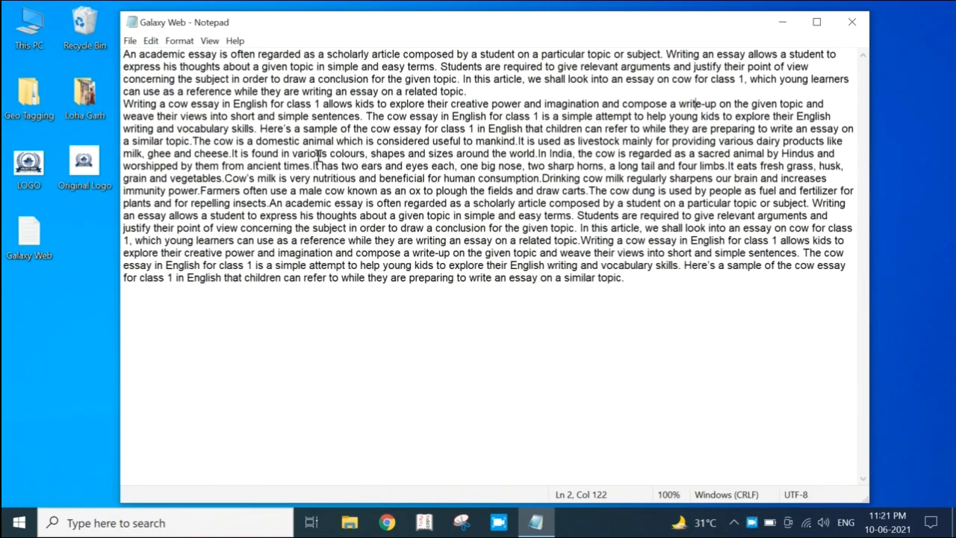
Look over the available zoom commands and maximize the Galaxy Web window
left_click(210, 40)
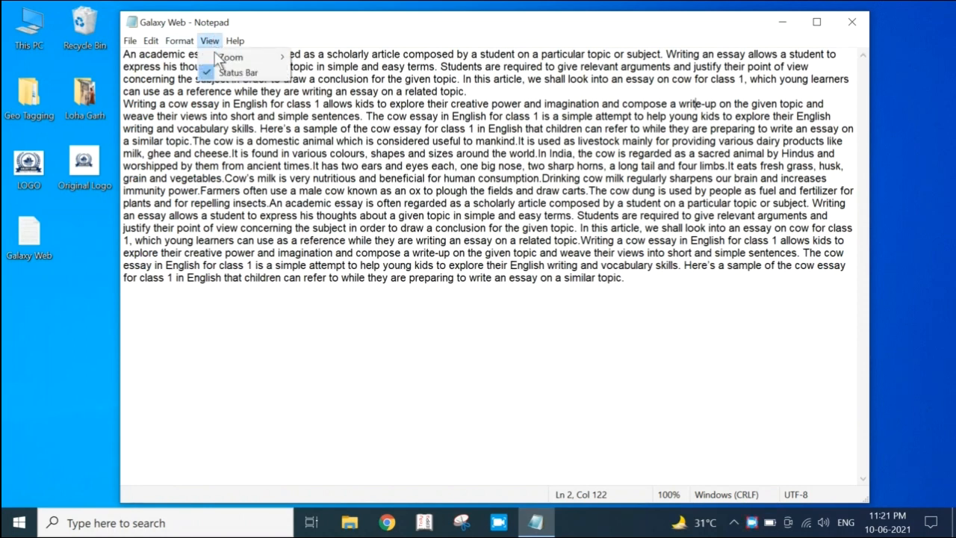
mouse_move(219, 58)
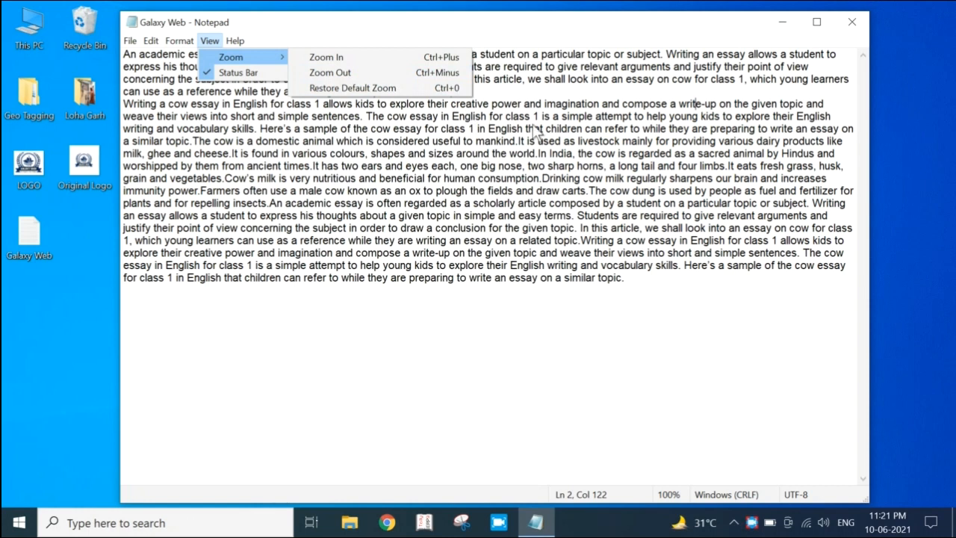
left_click(422, 203)
double_click(486, 20)
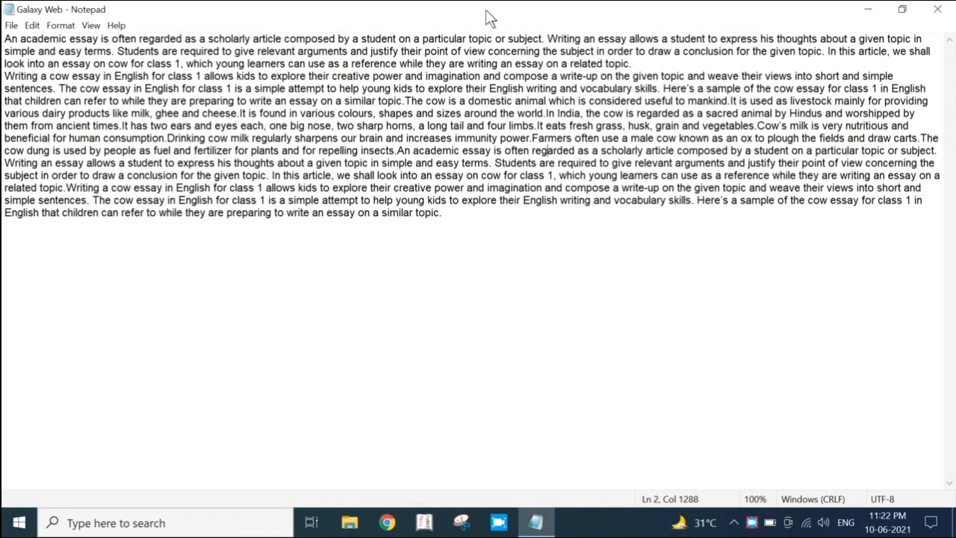
Zoom the essay in to 140% and restore the default zoom
key("ctrl+plus")
key("ctrl+plus")
key("ctrl+plus")
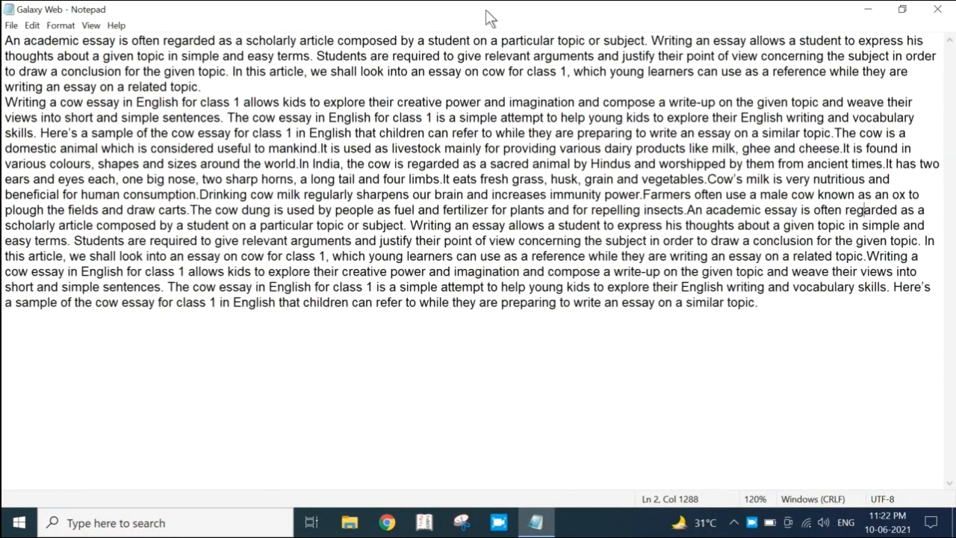
key("ctrl+plus")
key("ctrl+plus")
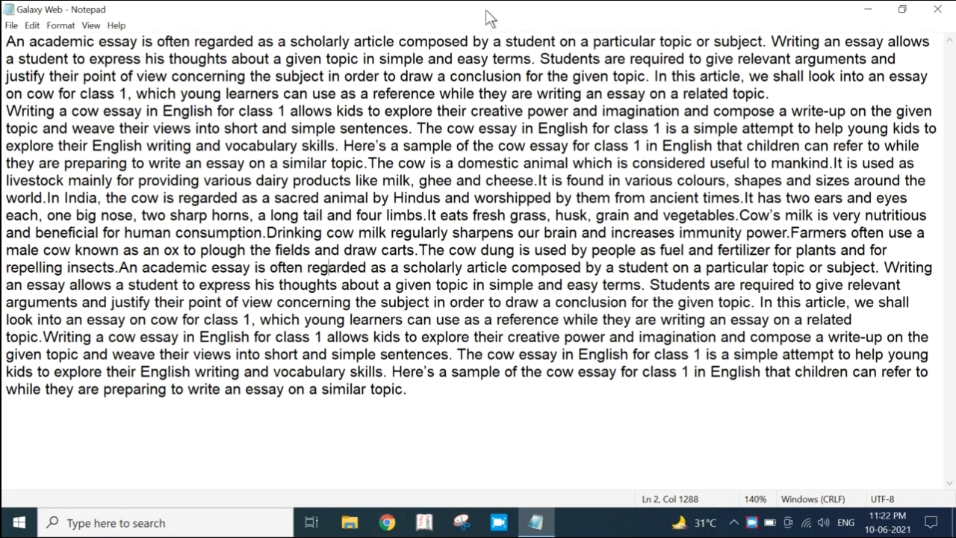
key("ctrl+0")
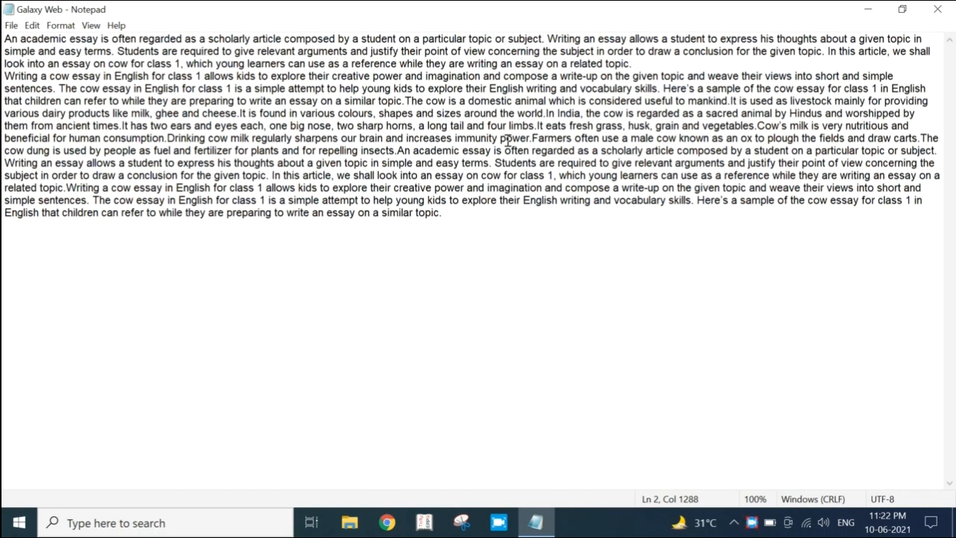
Hide the status bar and show it again
left_click(91, 25)
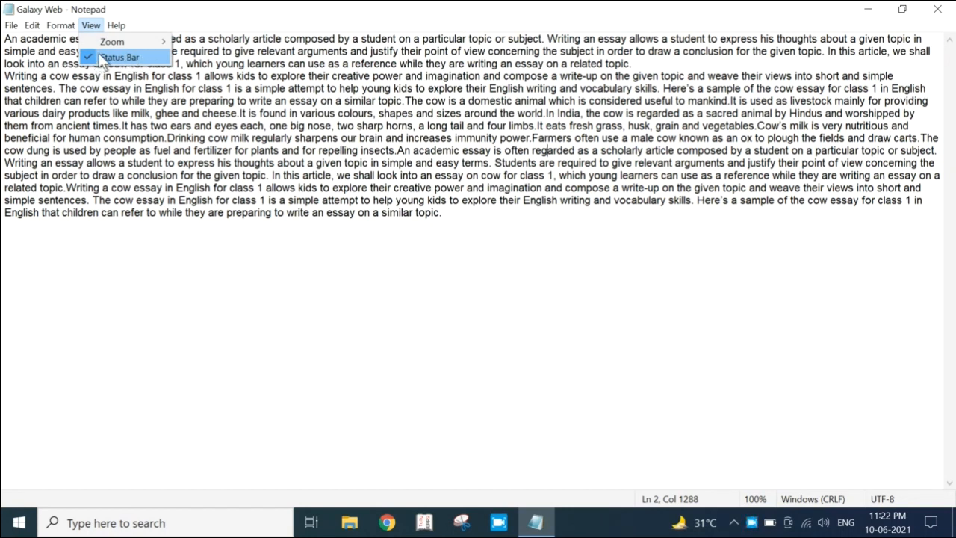
left_click(473, 151)
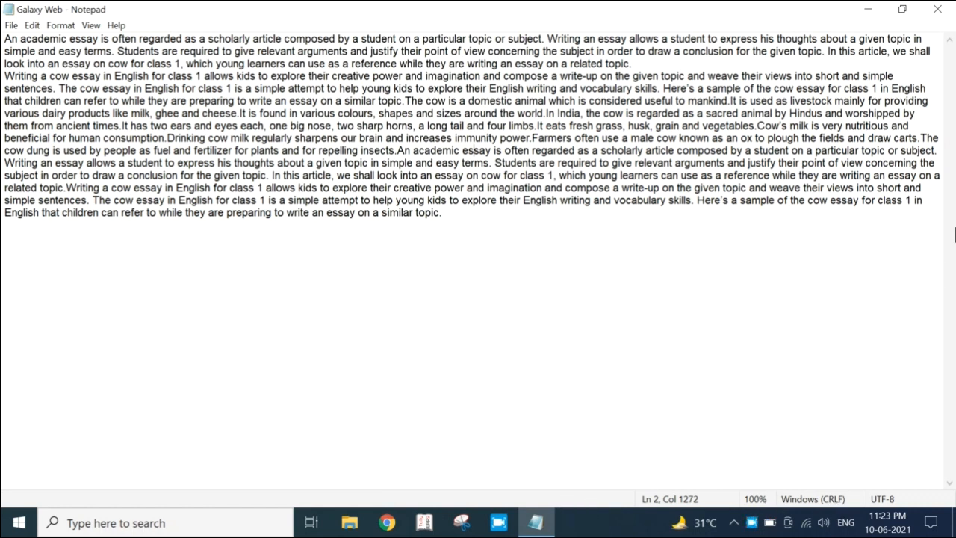
left_click(91, 25)
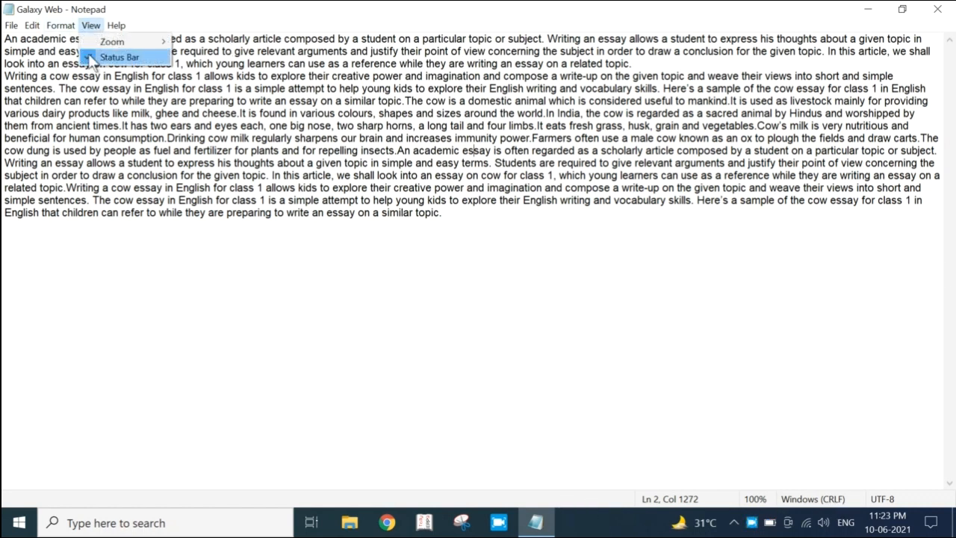
left_click(112, 58)
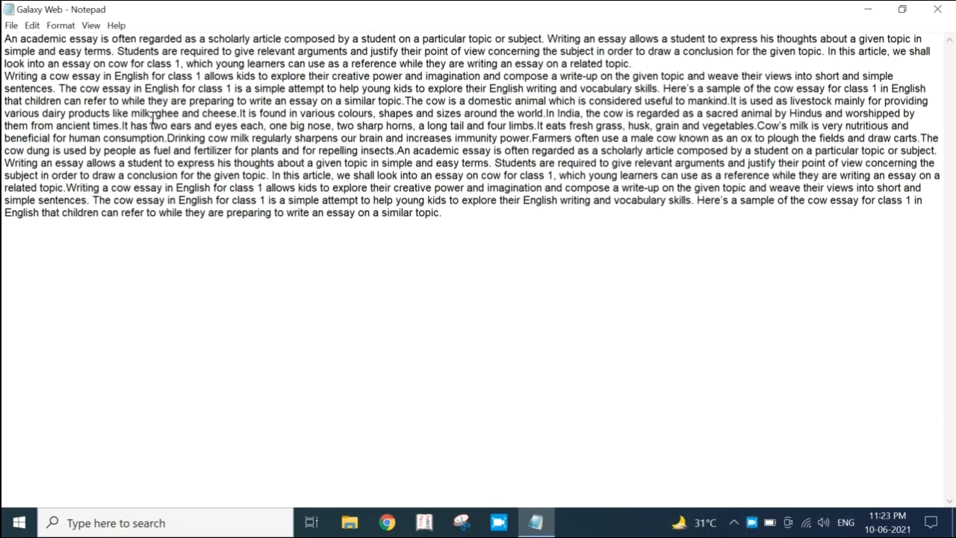
left_click(95, 30)
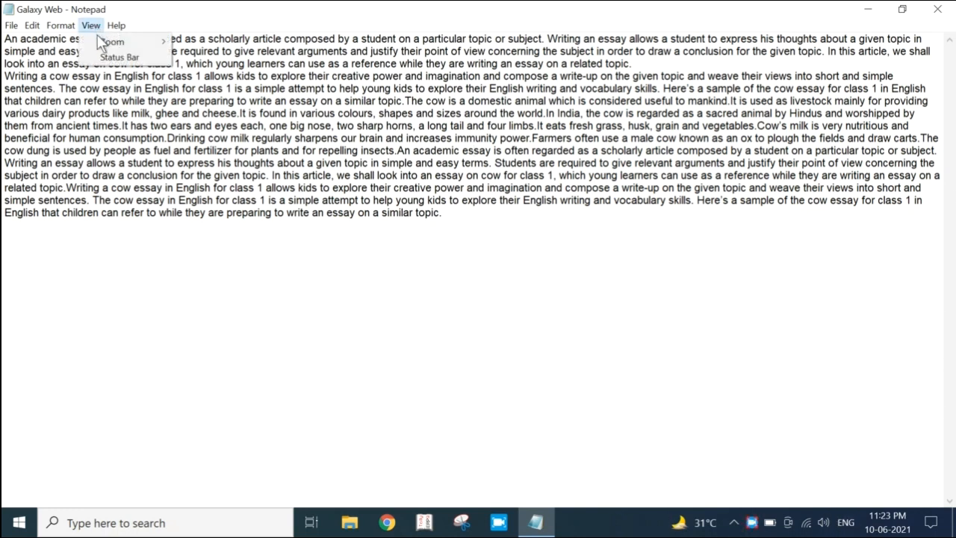
left_click(114, 59)
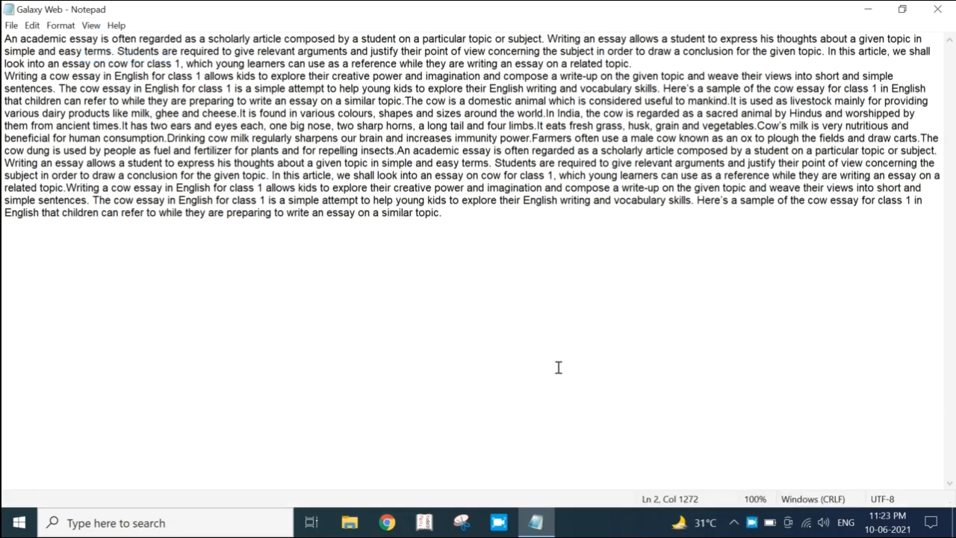
View the online help for Notepad and close the browser window that holds it
left_click(116, 27)
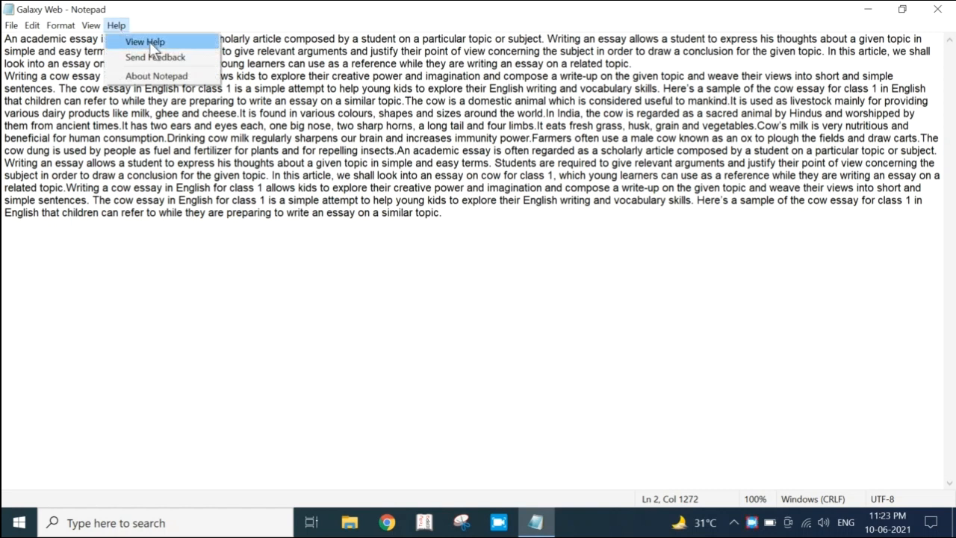
left_click(150, 42)
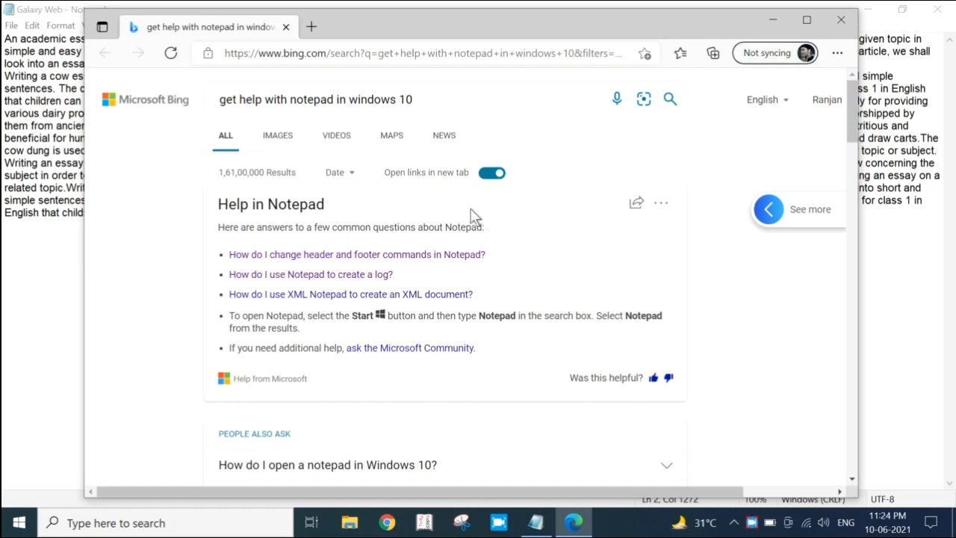
left_click(841, 21)
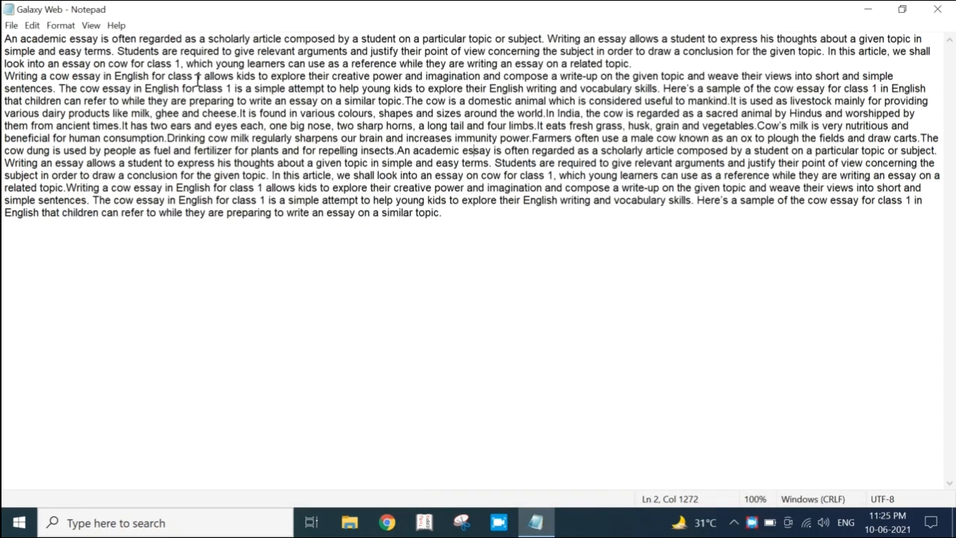
Display the About Notepad information with the Windows version details and close it
left_click(117, 25)
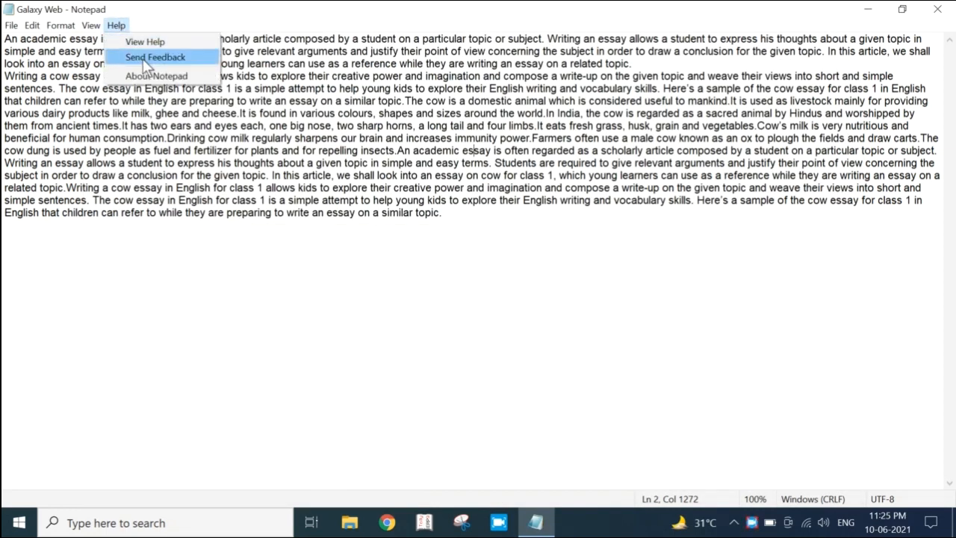
left_click(121, 26)
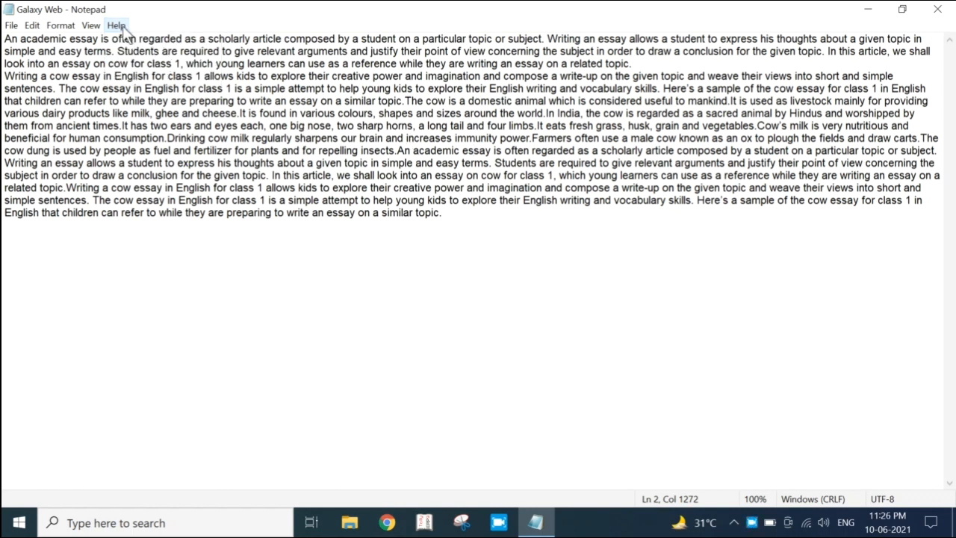
left_click(123, 29)
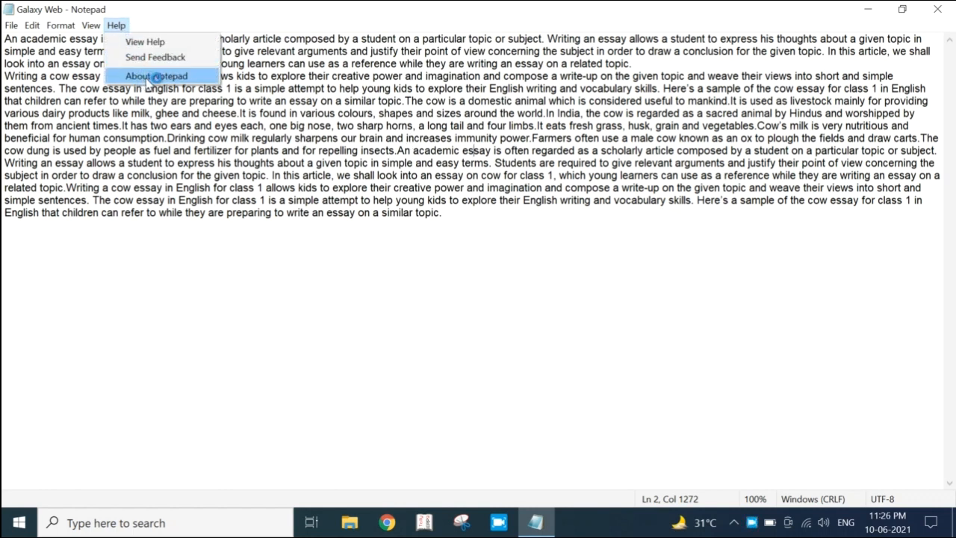
left_click(178, 83)
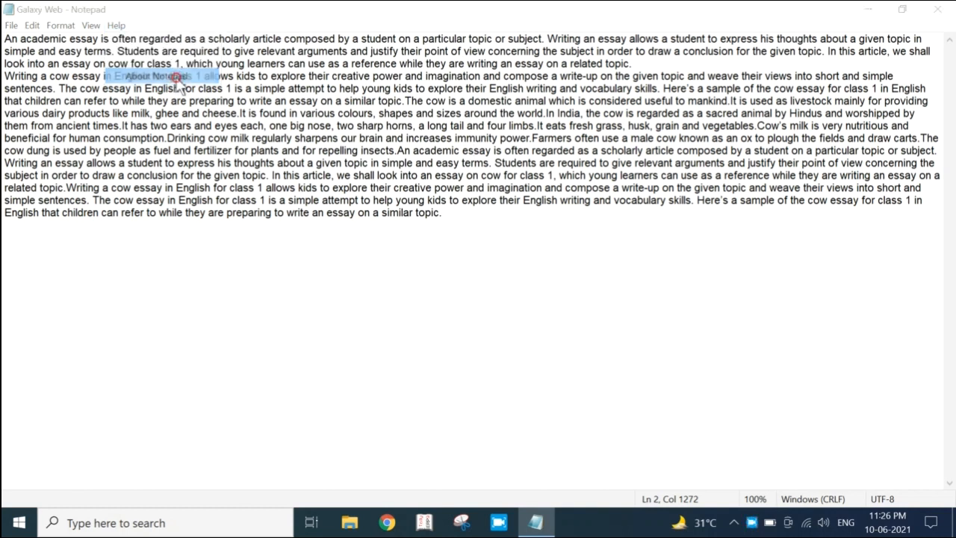
left_click_drag(206, 77, 452, 109)
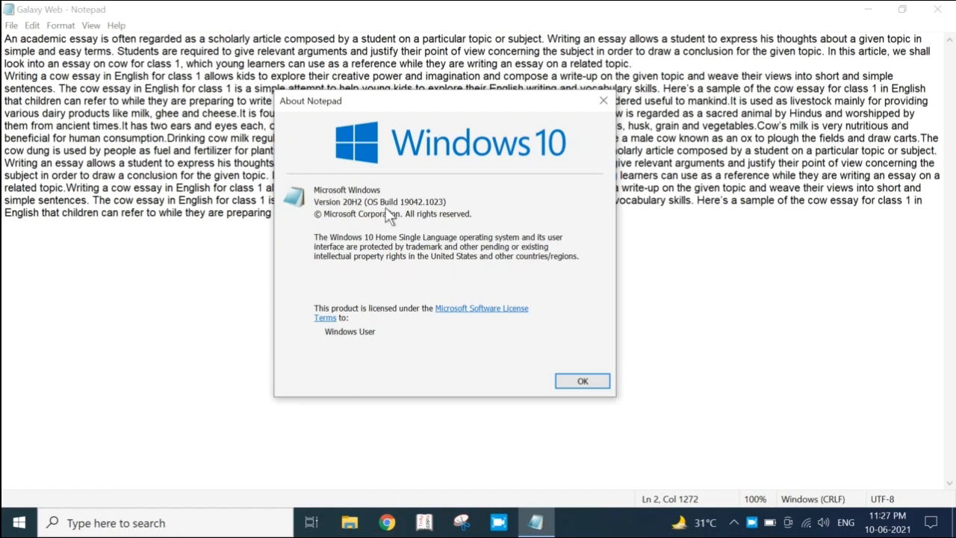
left_click(582, 382)
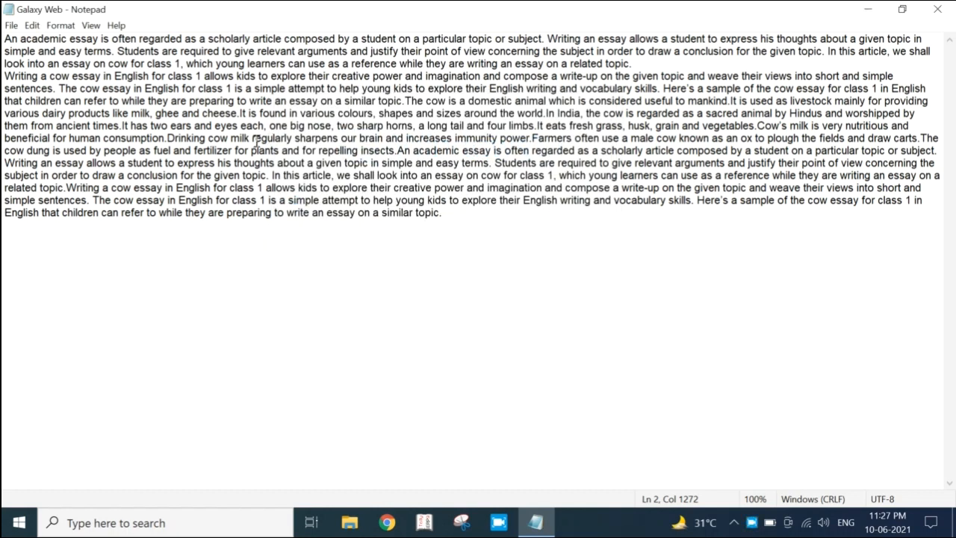